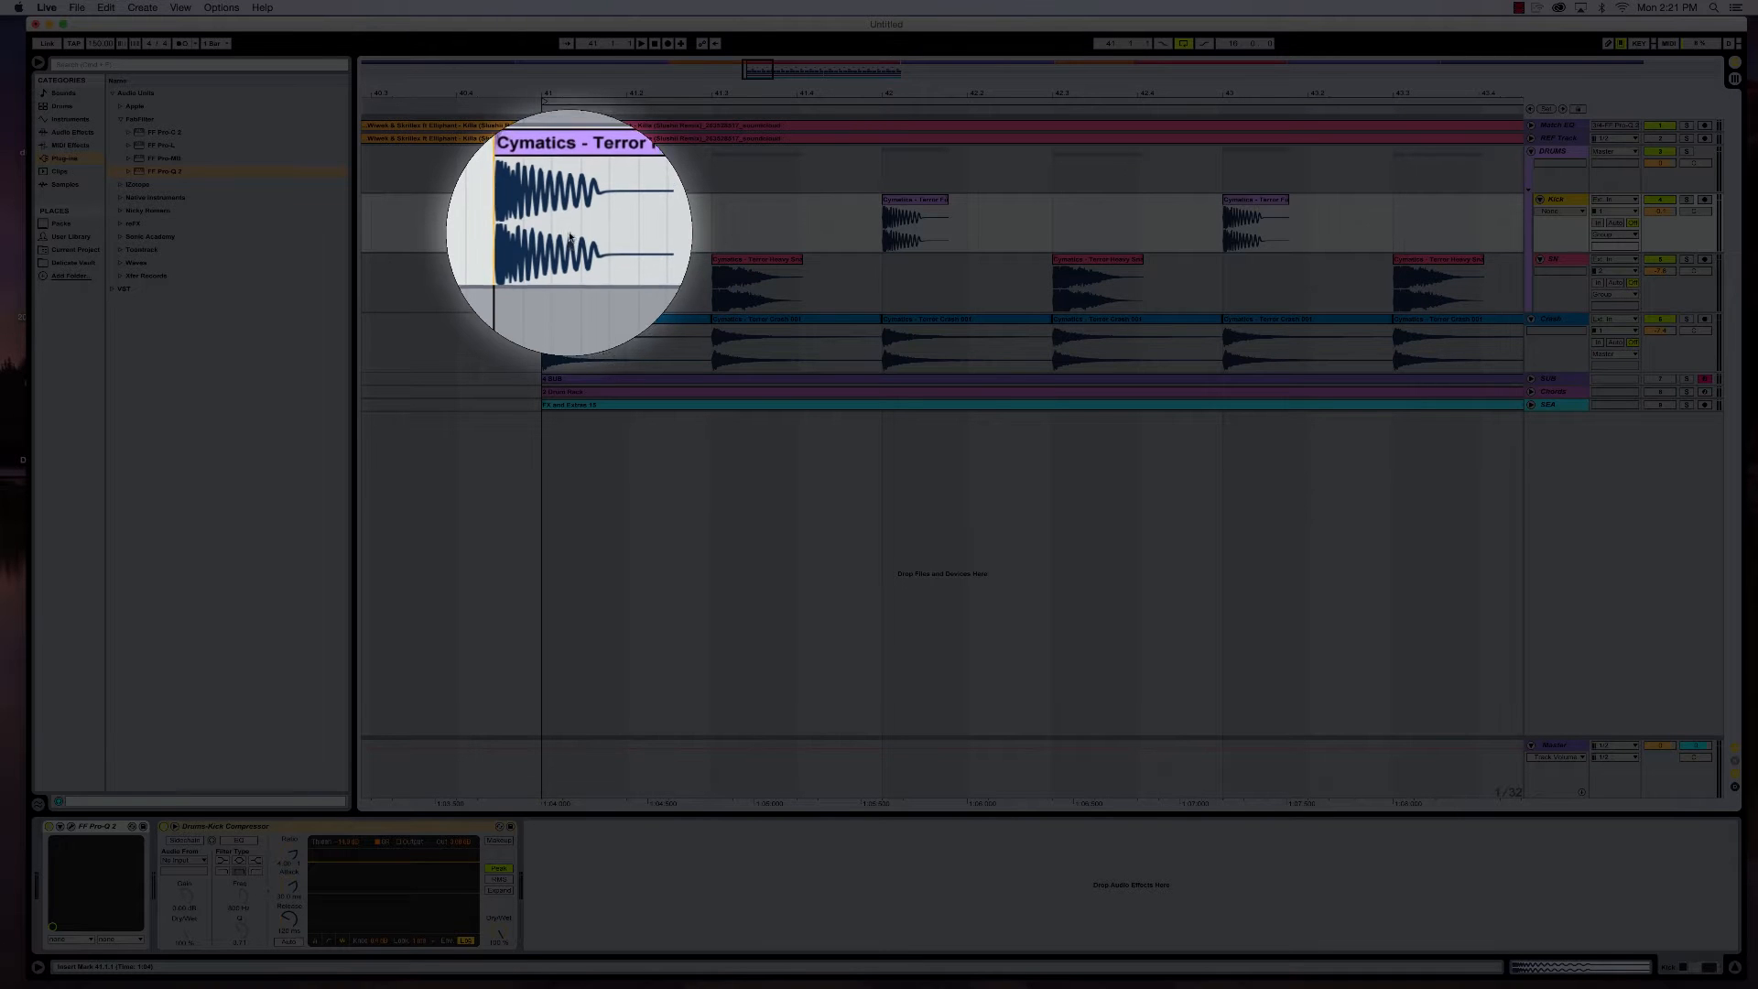
# - Inspect the device chains on the Kick and SN tracks
pyautogui.click(1556, 260)
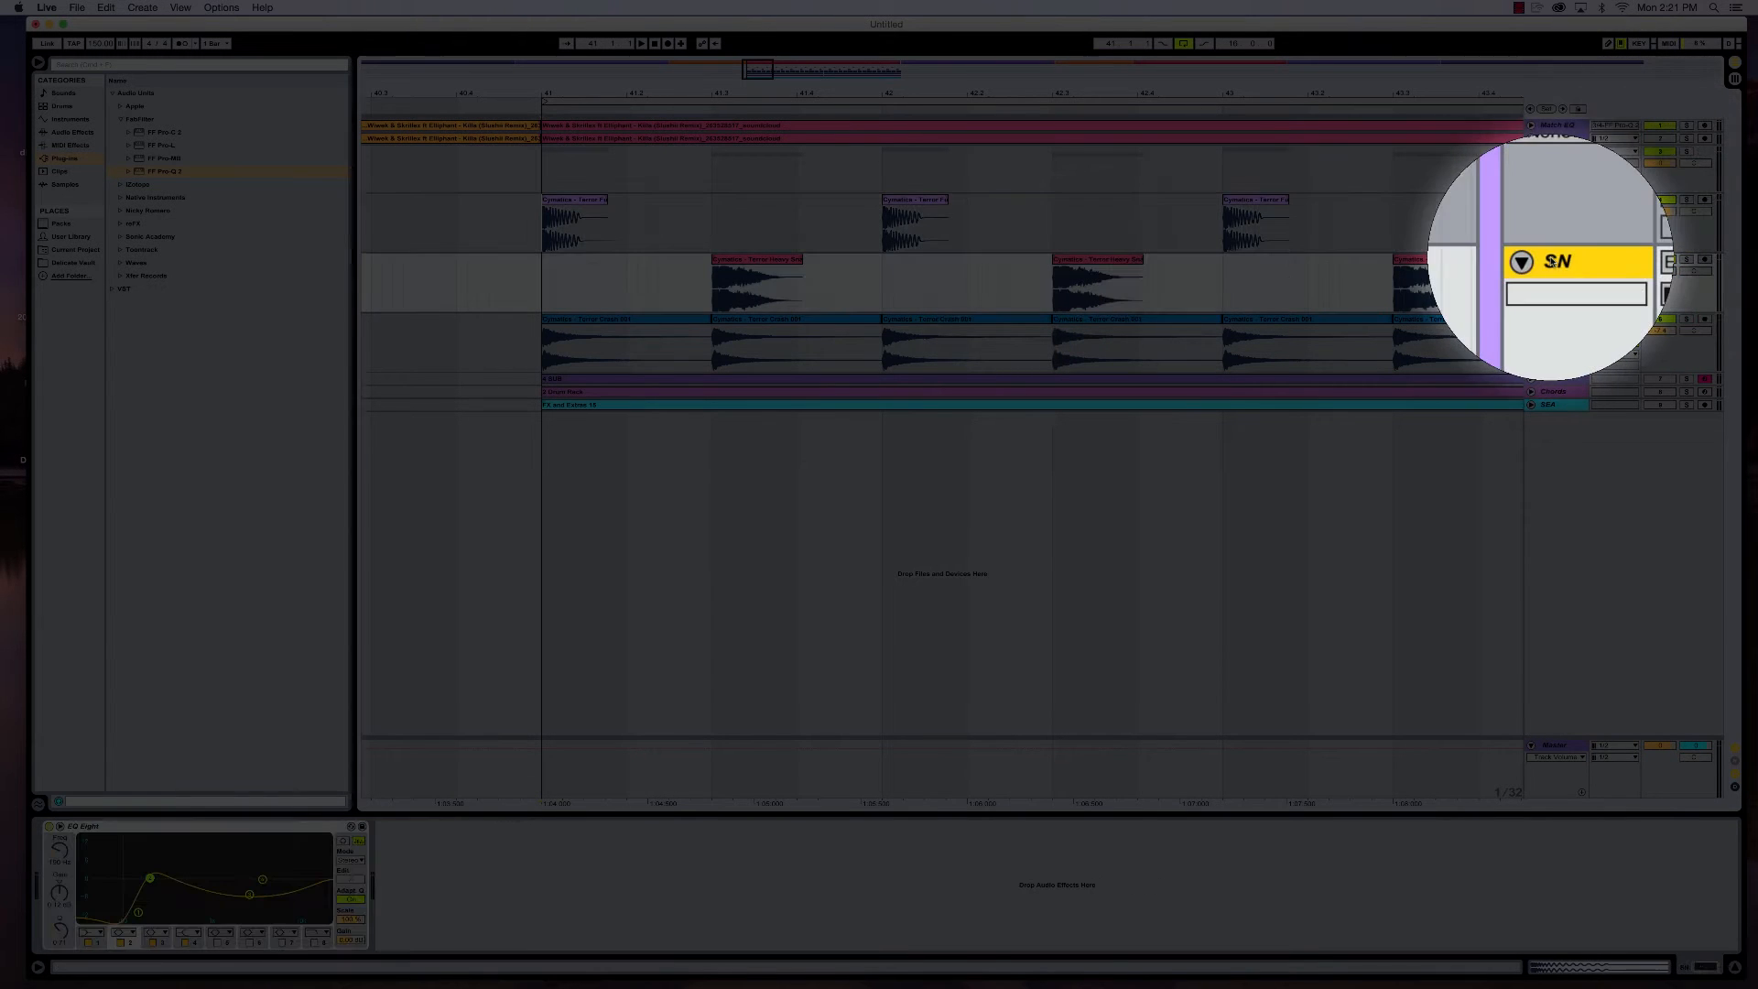
pyautogui.click(1559, 200)
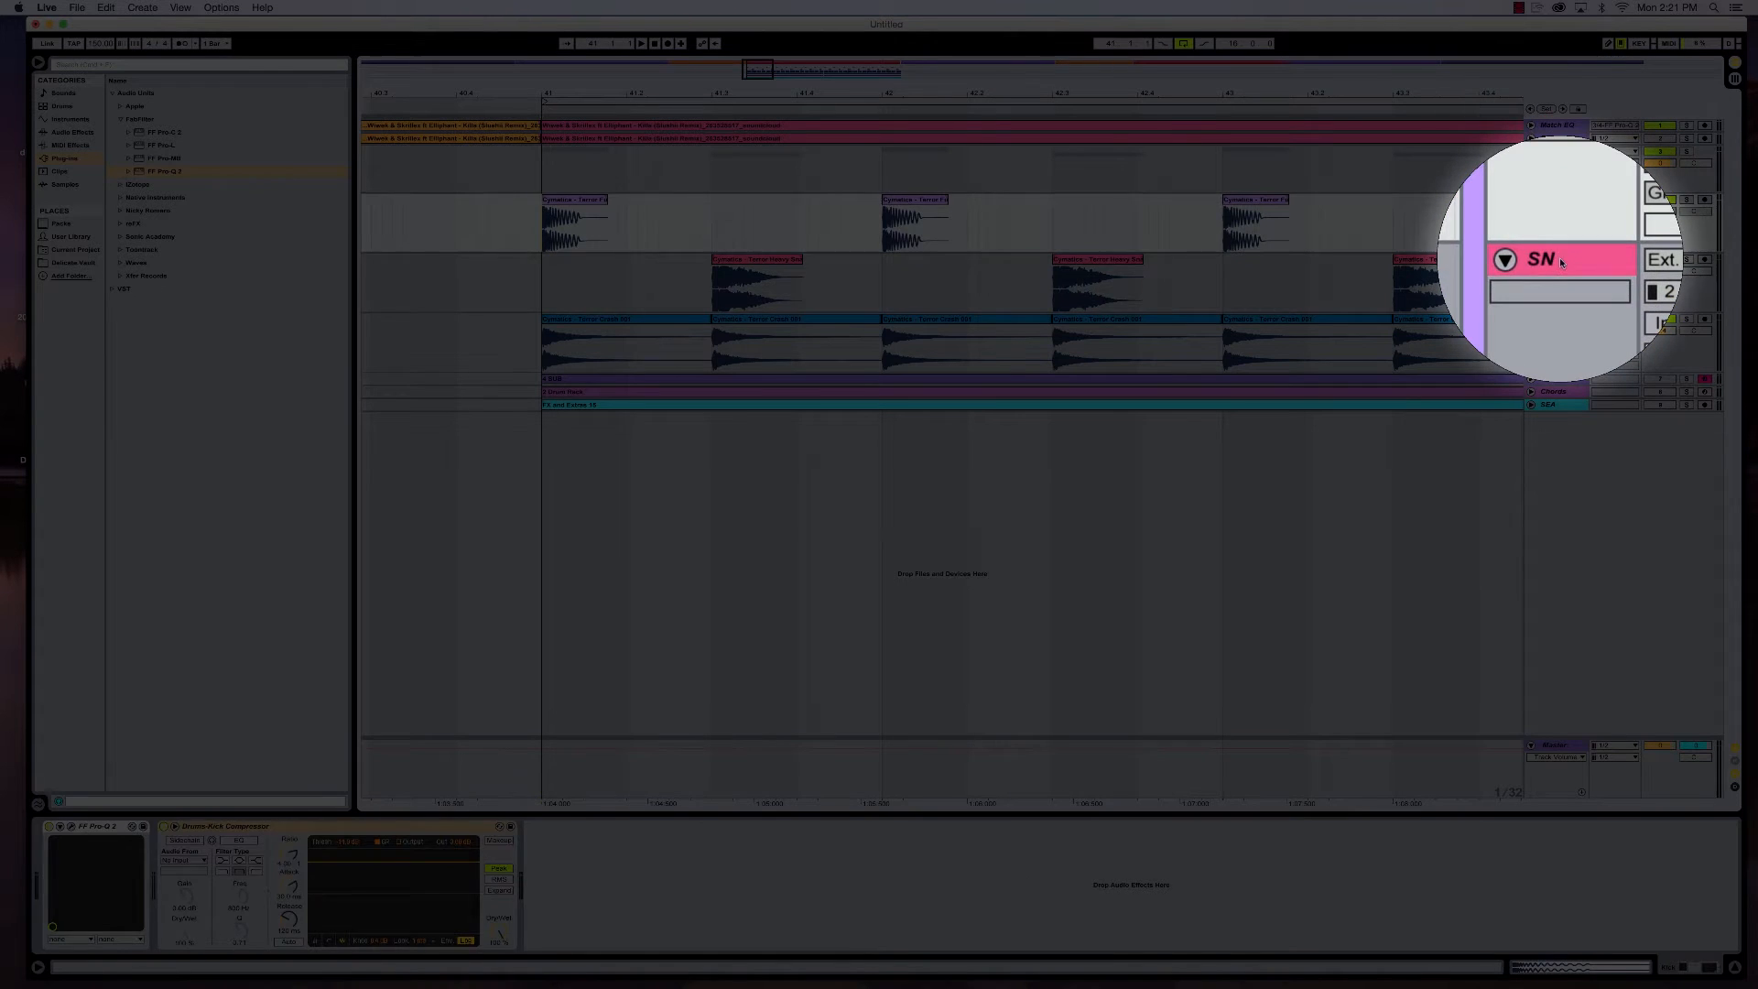
pyautogui.click(1561, 261)
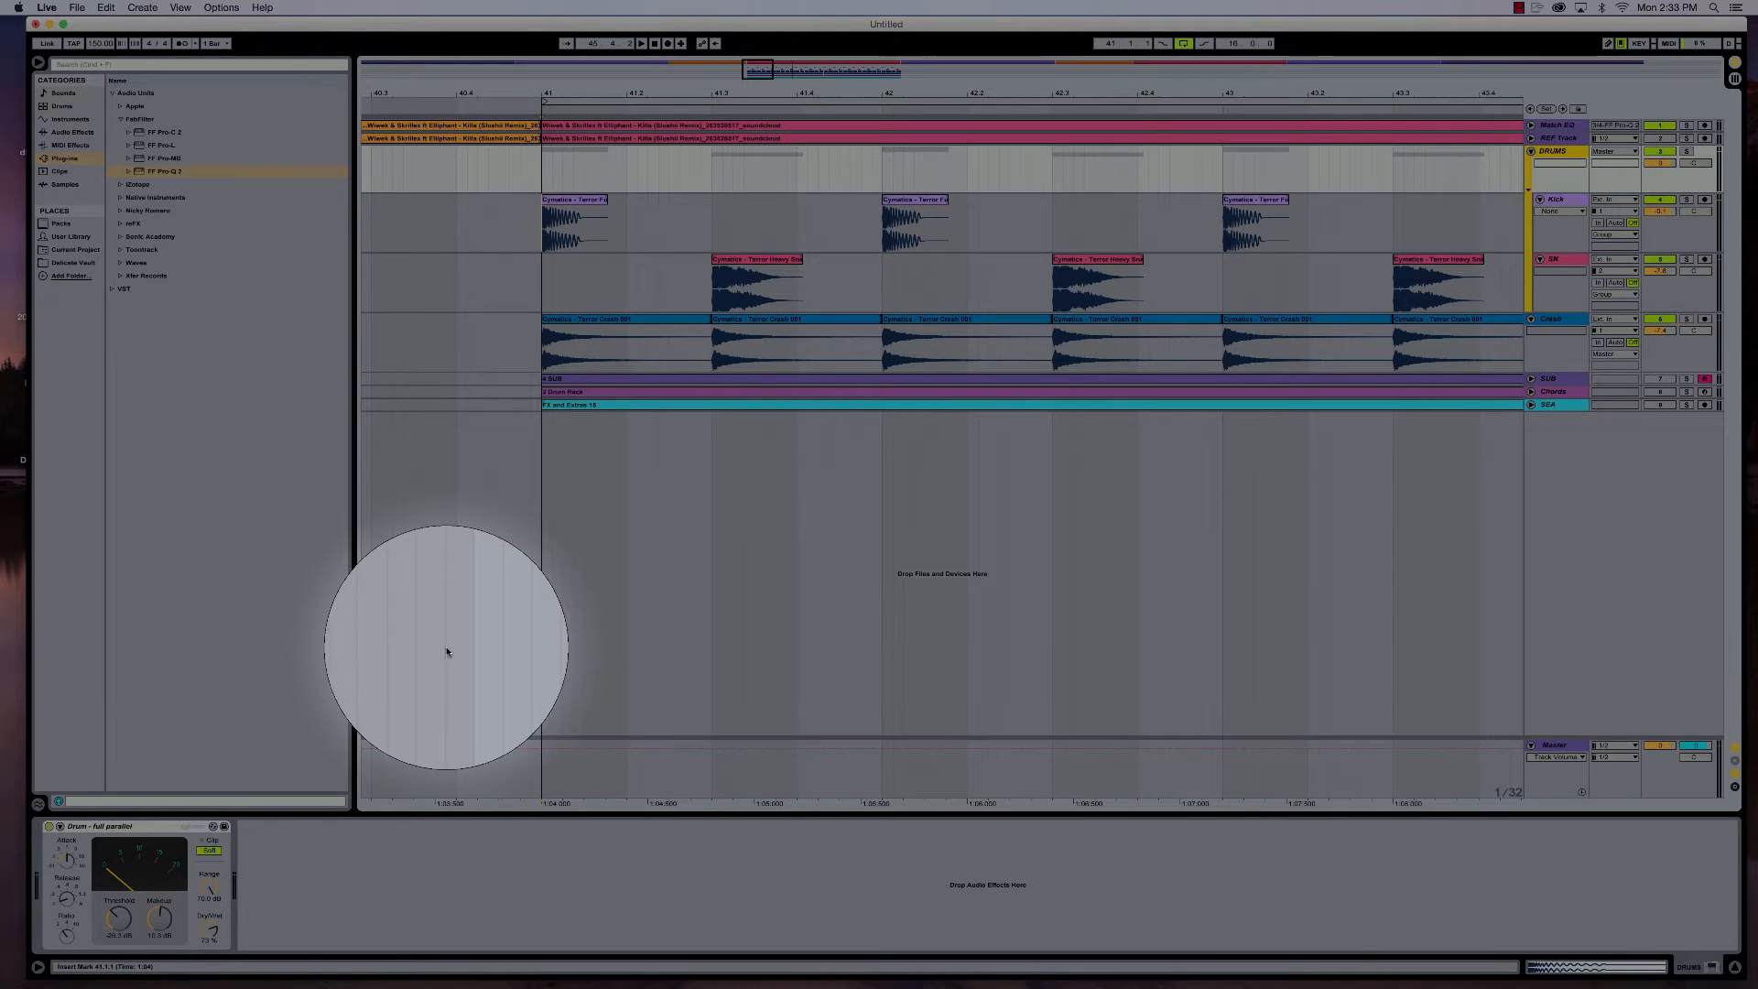
pyautogui.click(1562, 201)
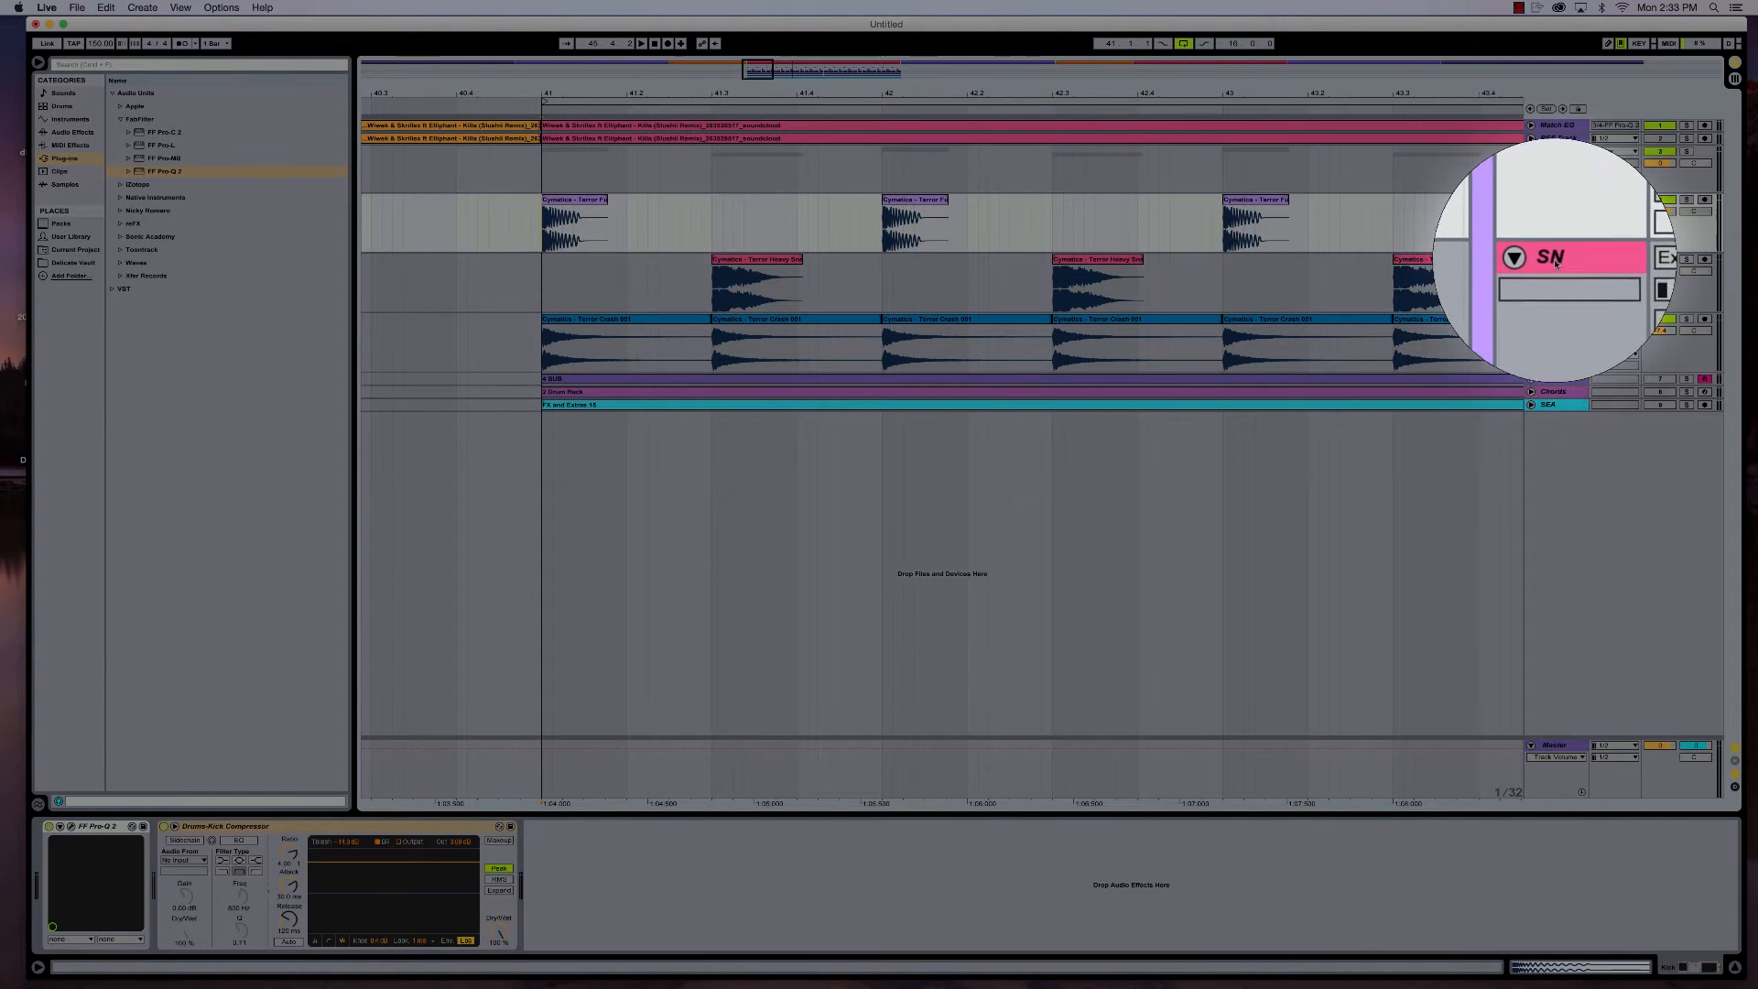
pyautogui.click(1558, 260)
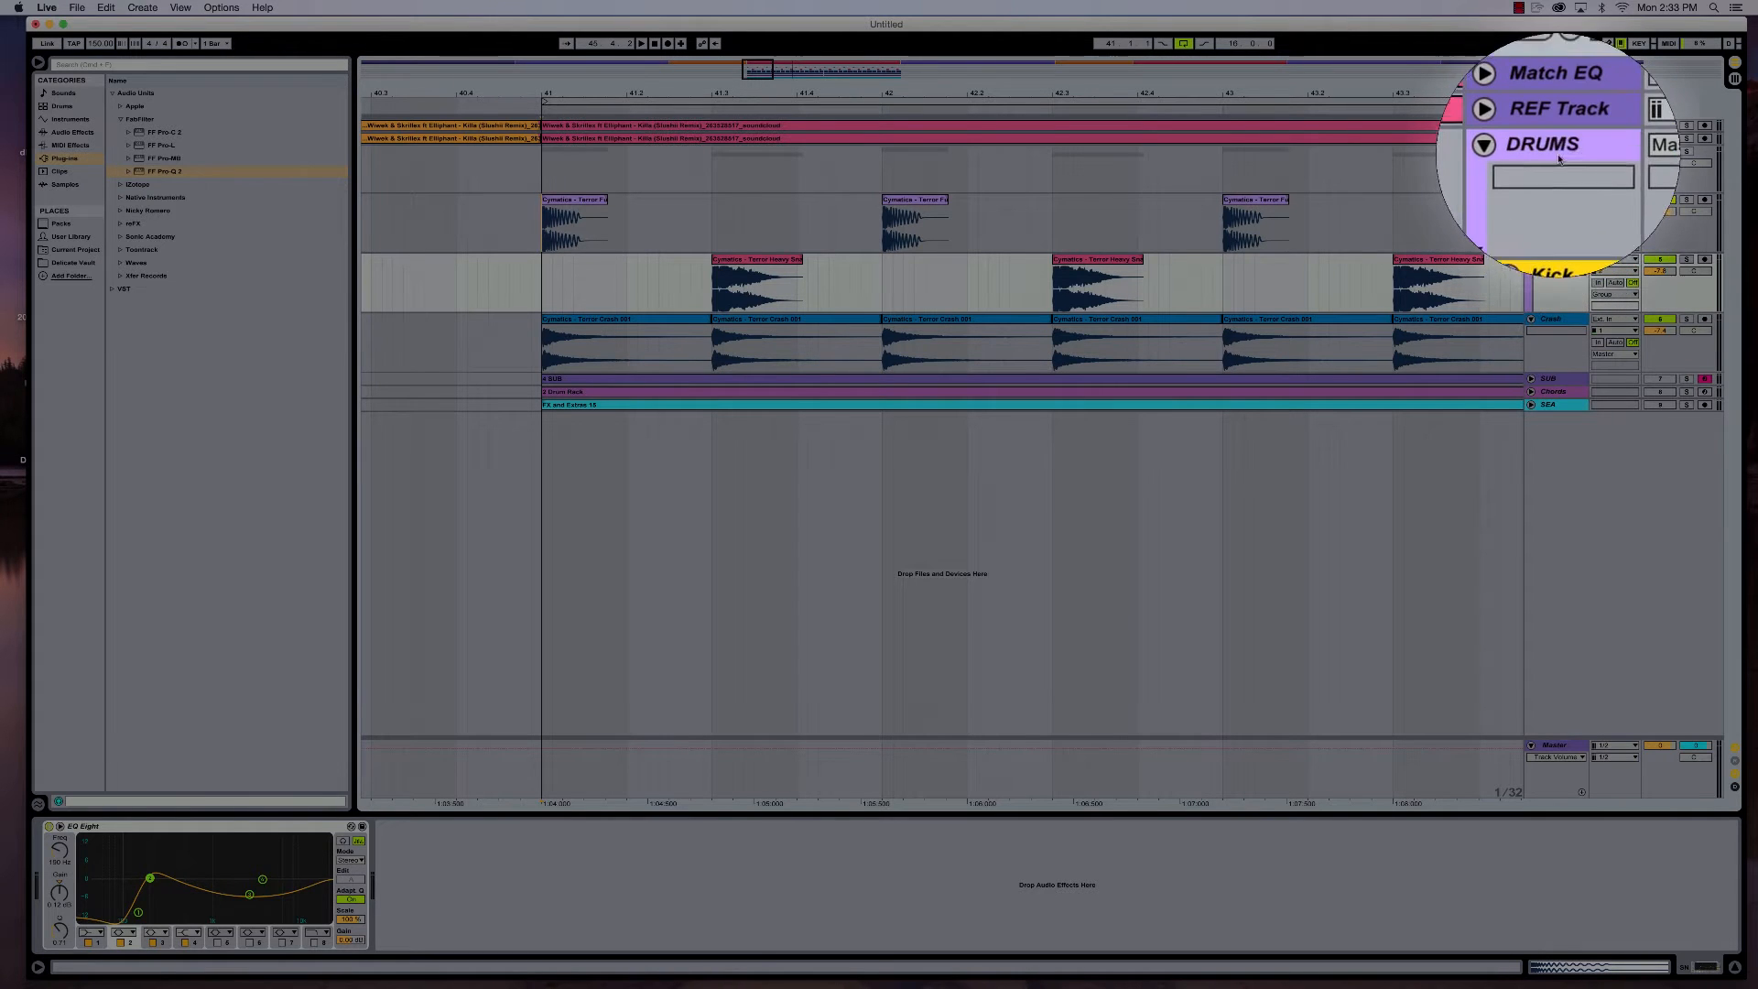
# - Show the DRUMS group's device chain and play the drum loop through its Drum - full parallel compressor
pyautogui.click(1555, 152)
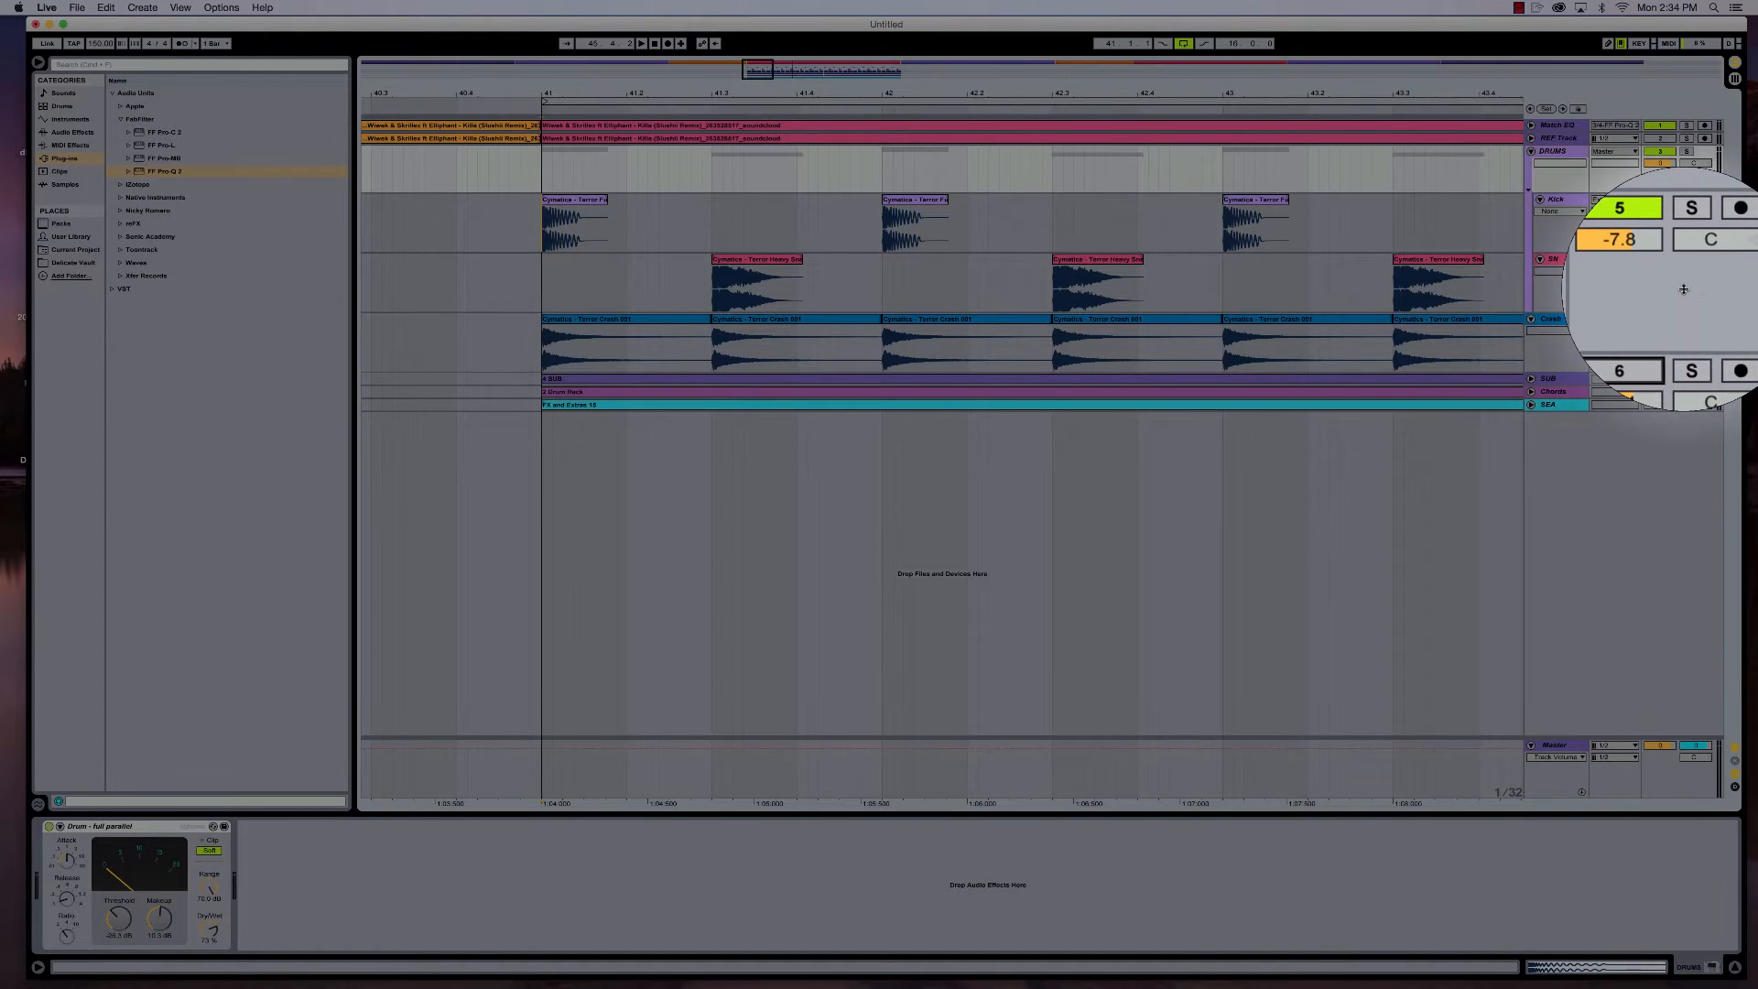
pyautogui.press('space')
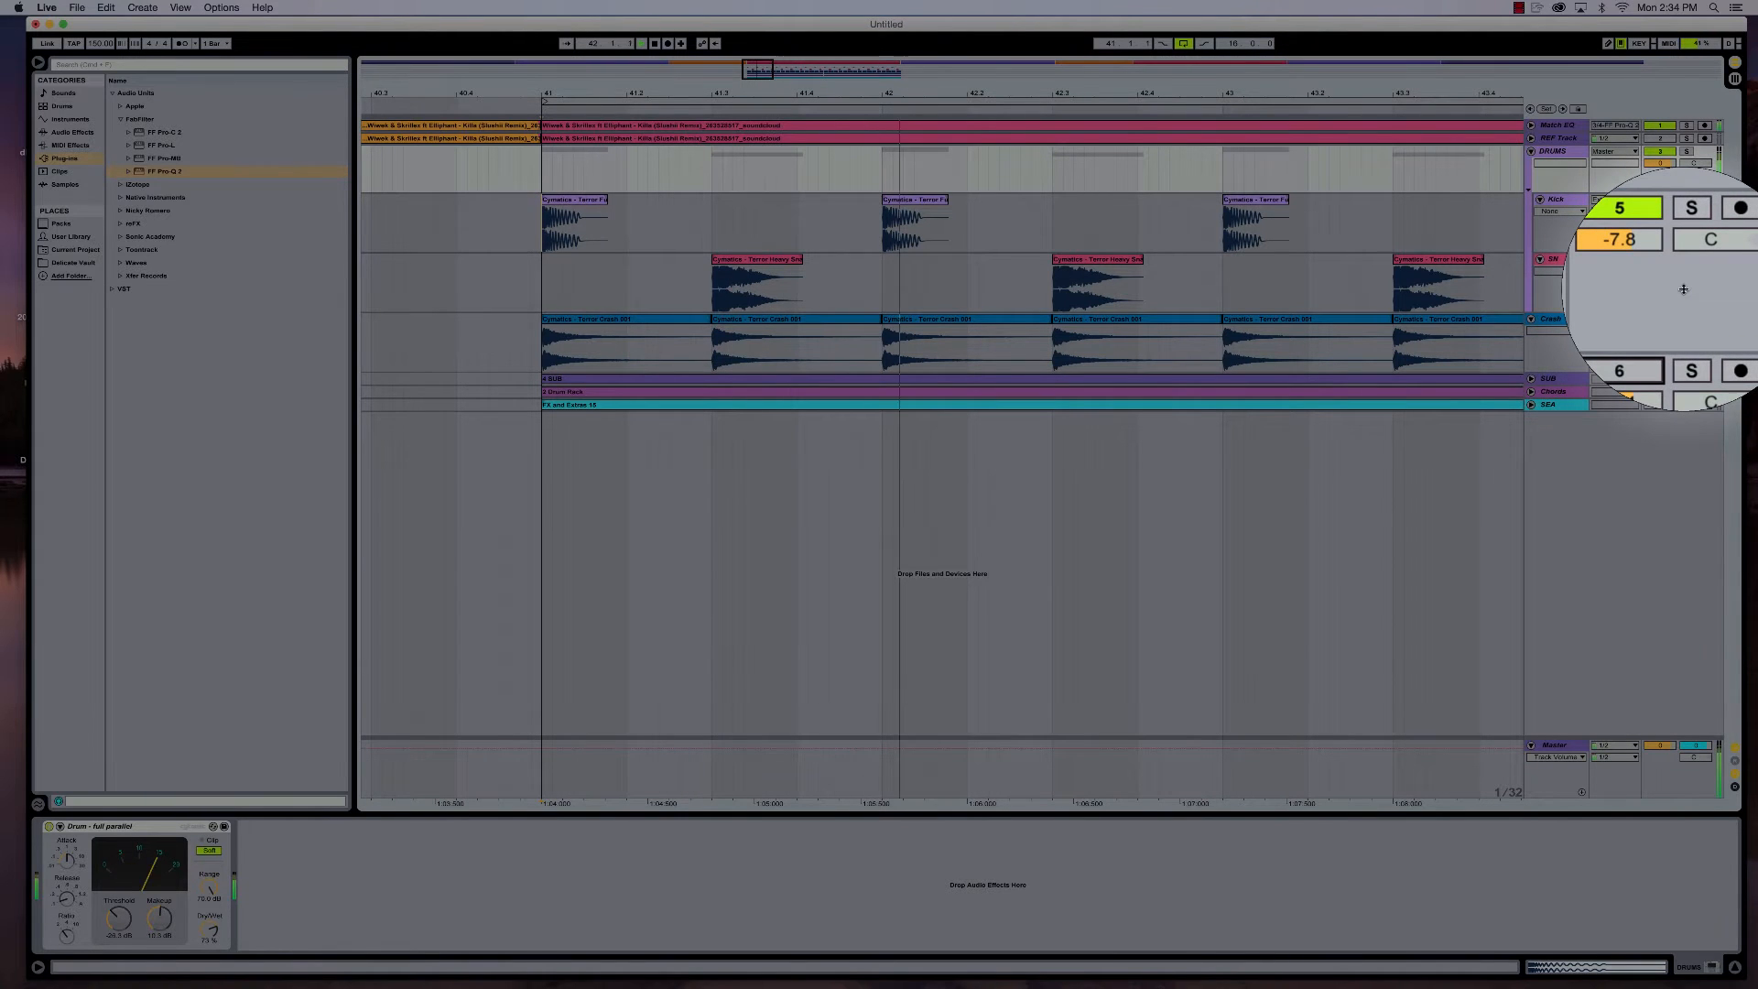
pyautogui.press('space')
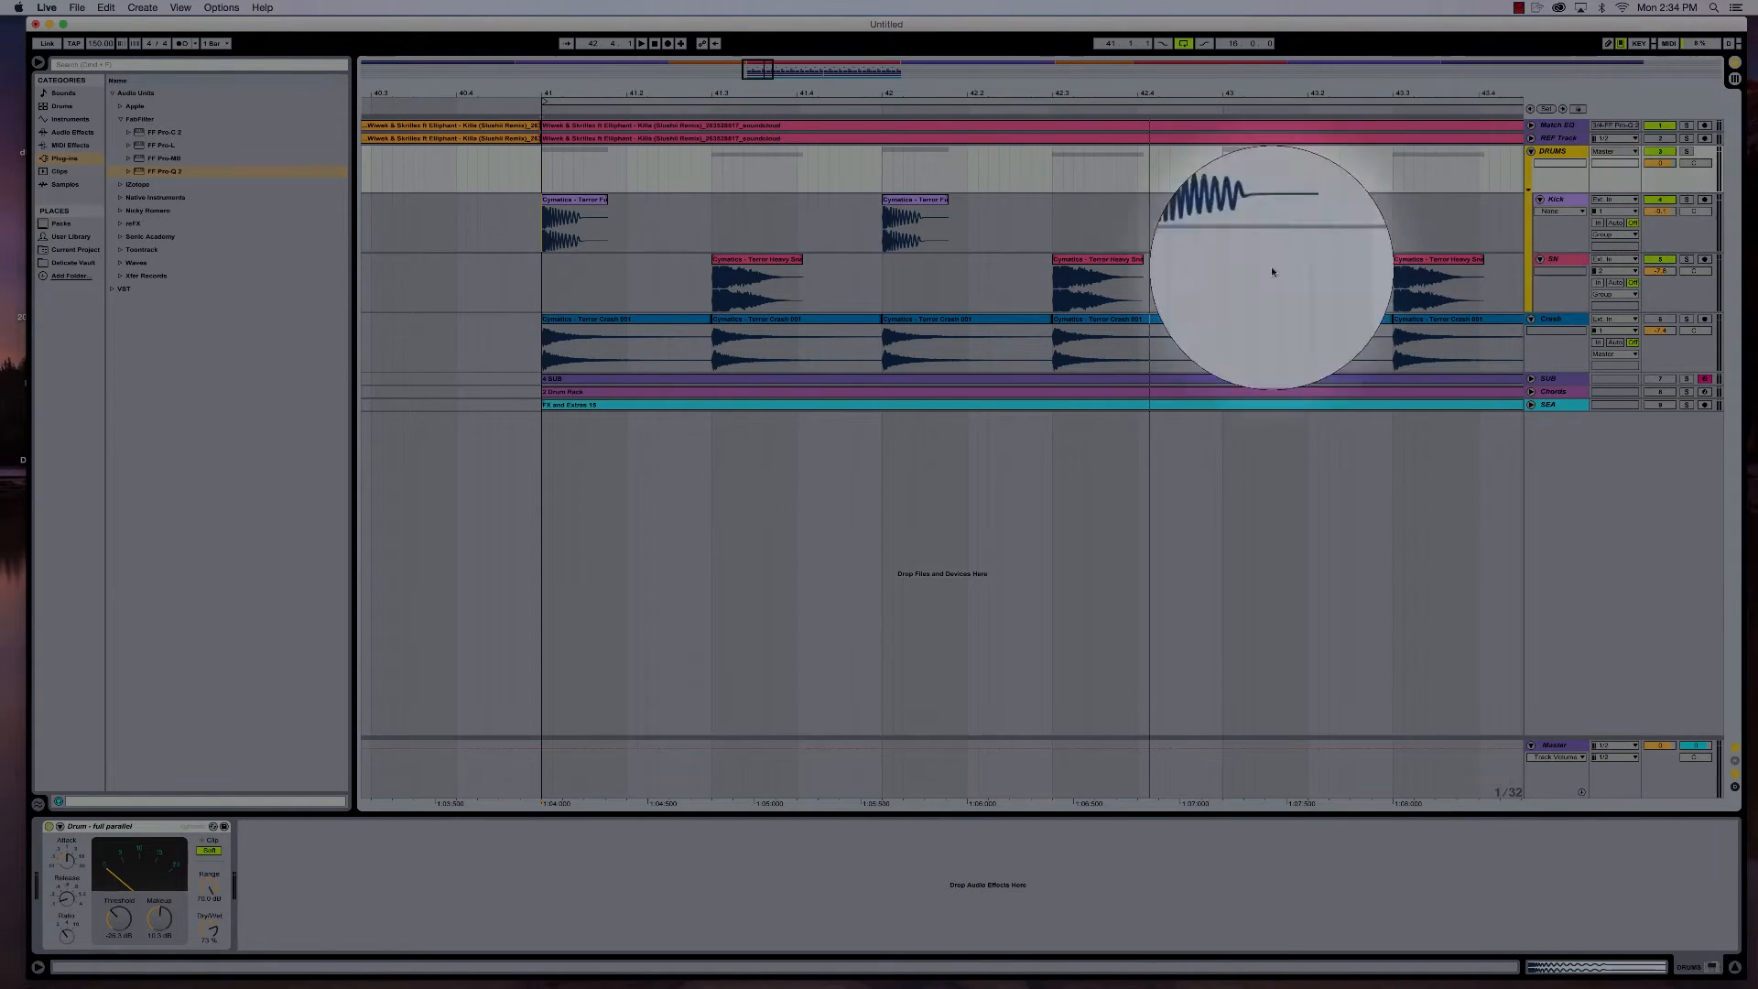
# - Unmute the Crash track and play the loop to compare it with the DRUMS group's compressor bypassed
pyautogui.click(48, 826)
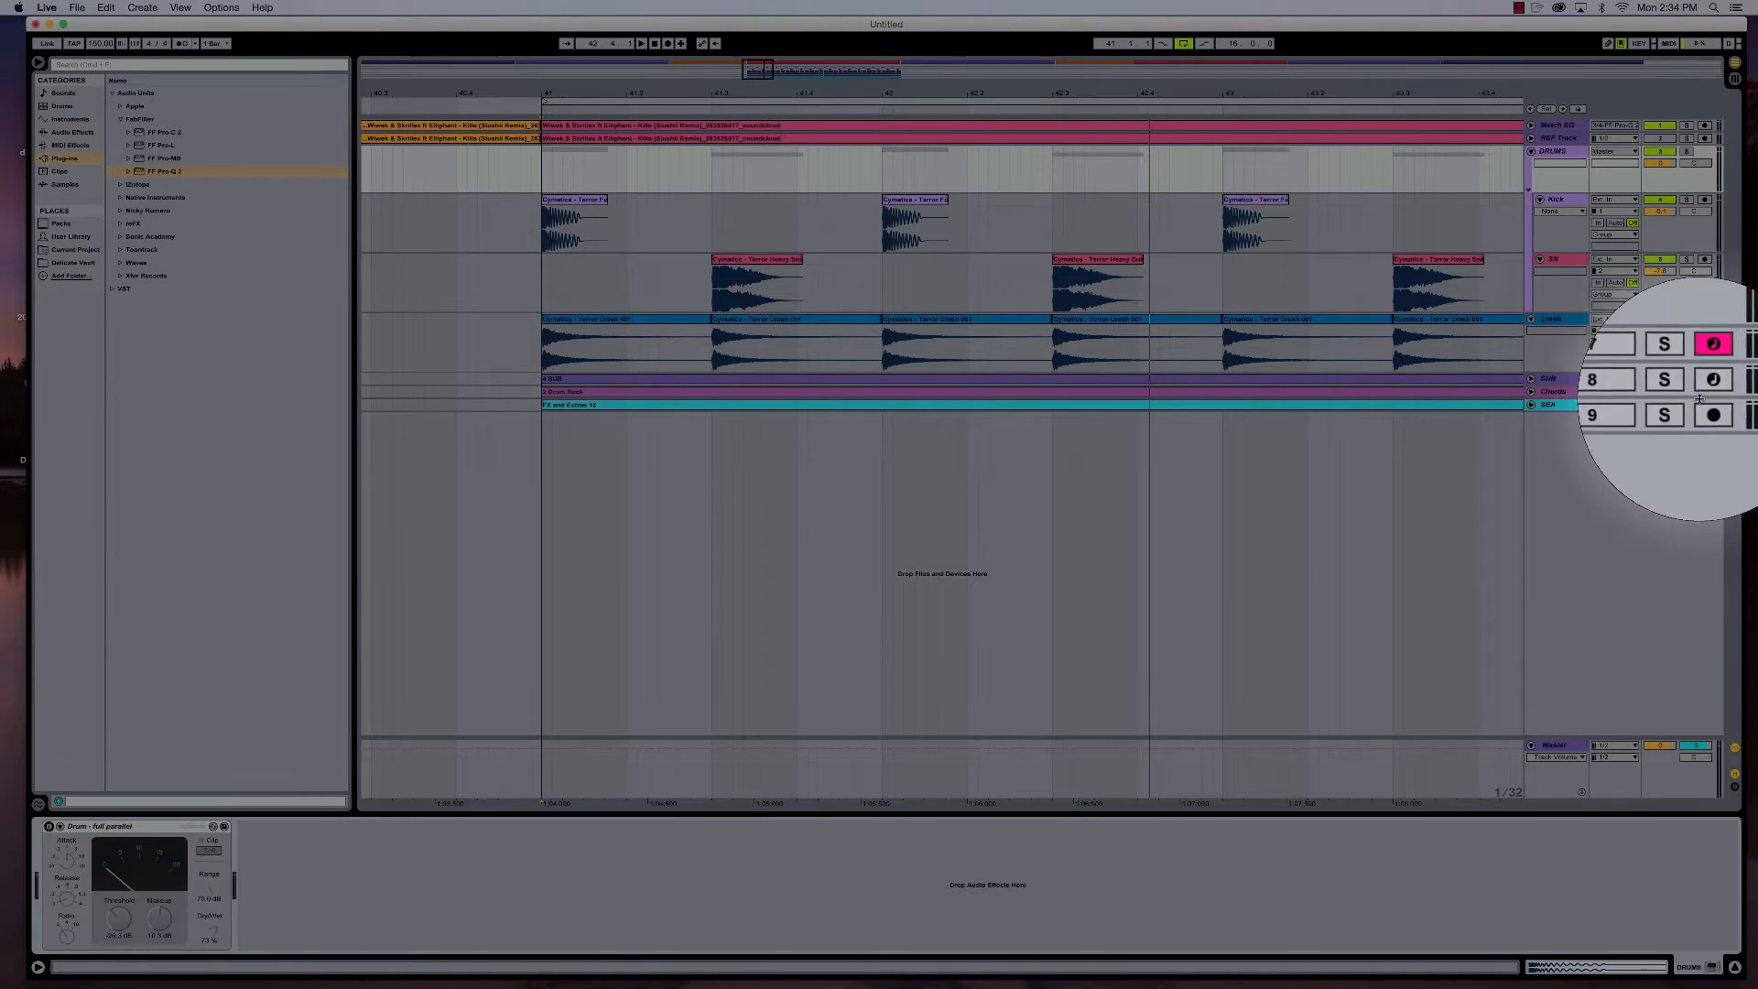
pyautogui.click(1663, 322)
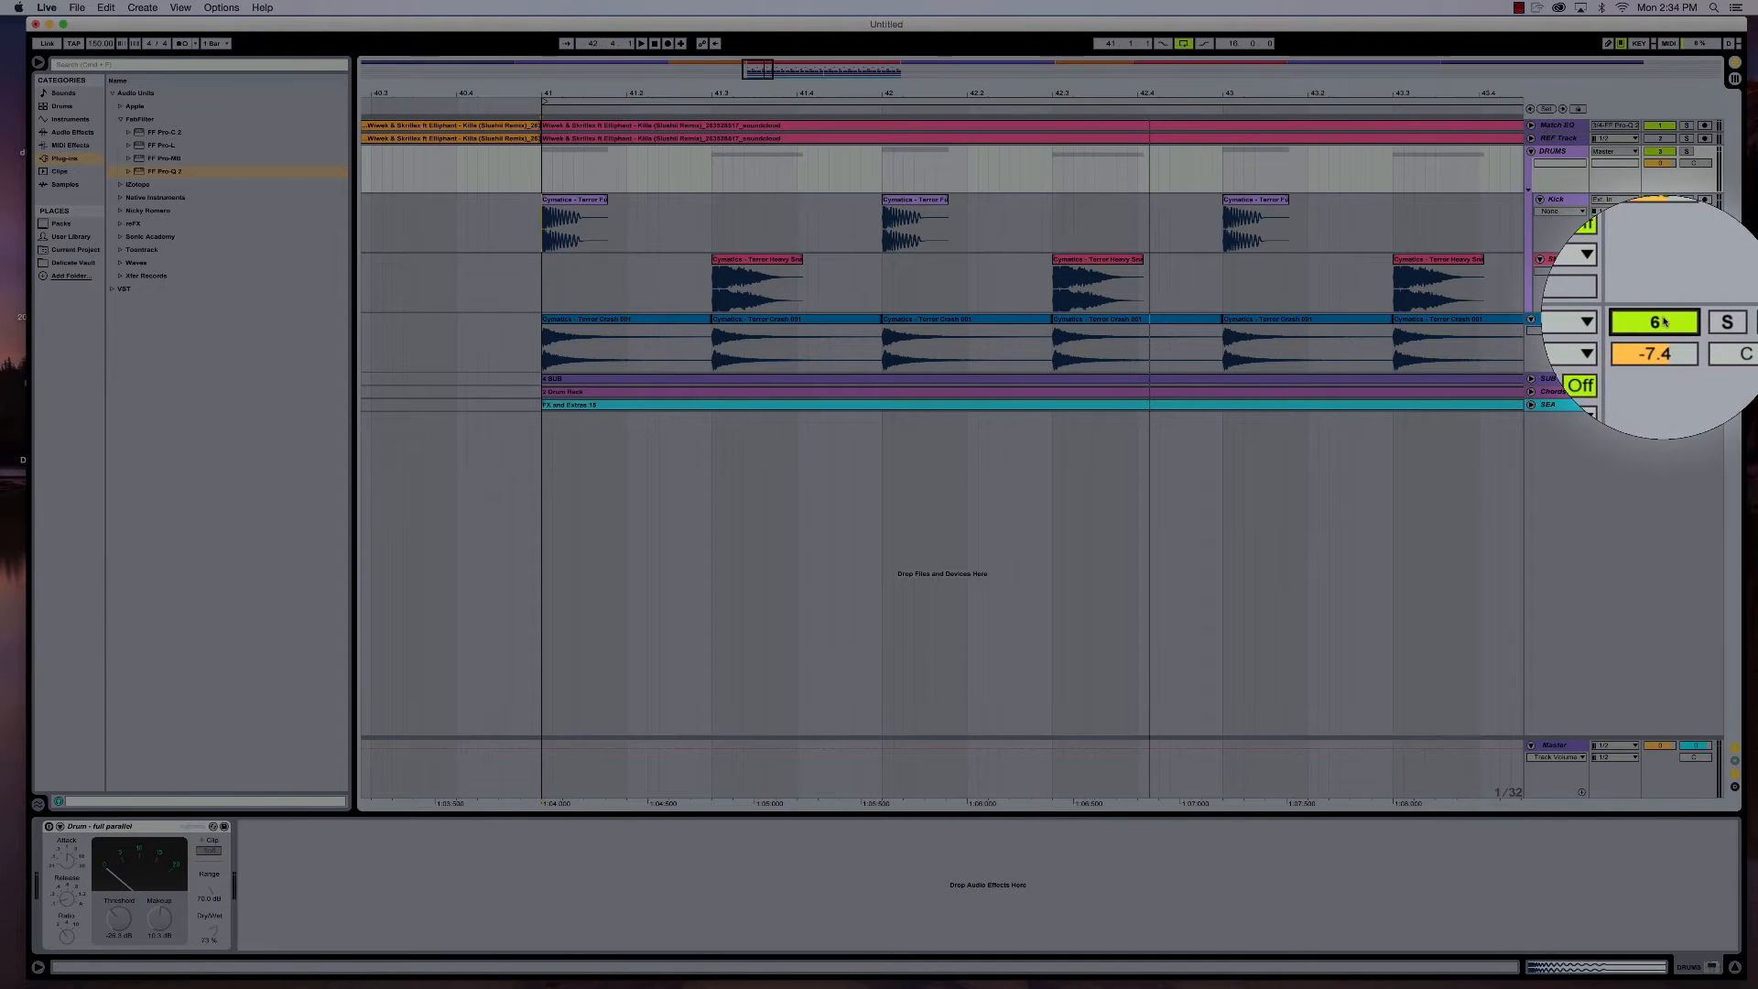
pyautogui.press('space')
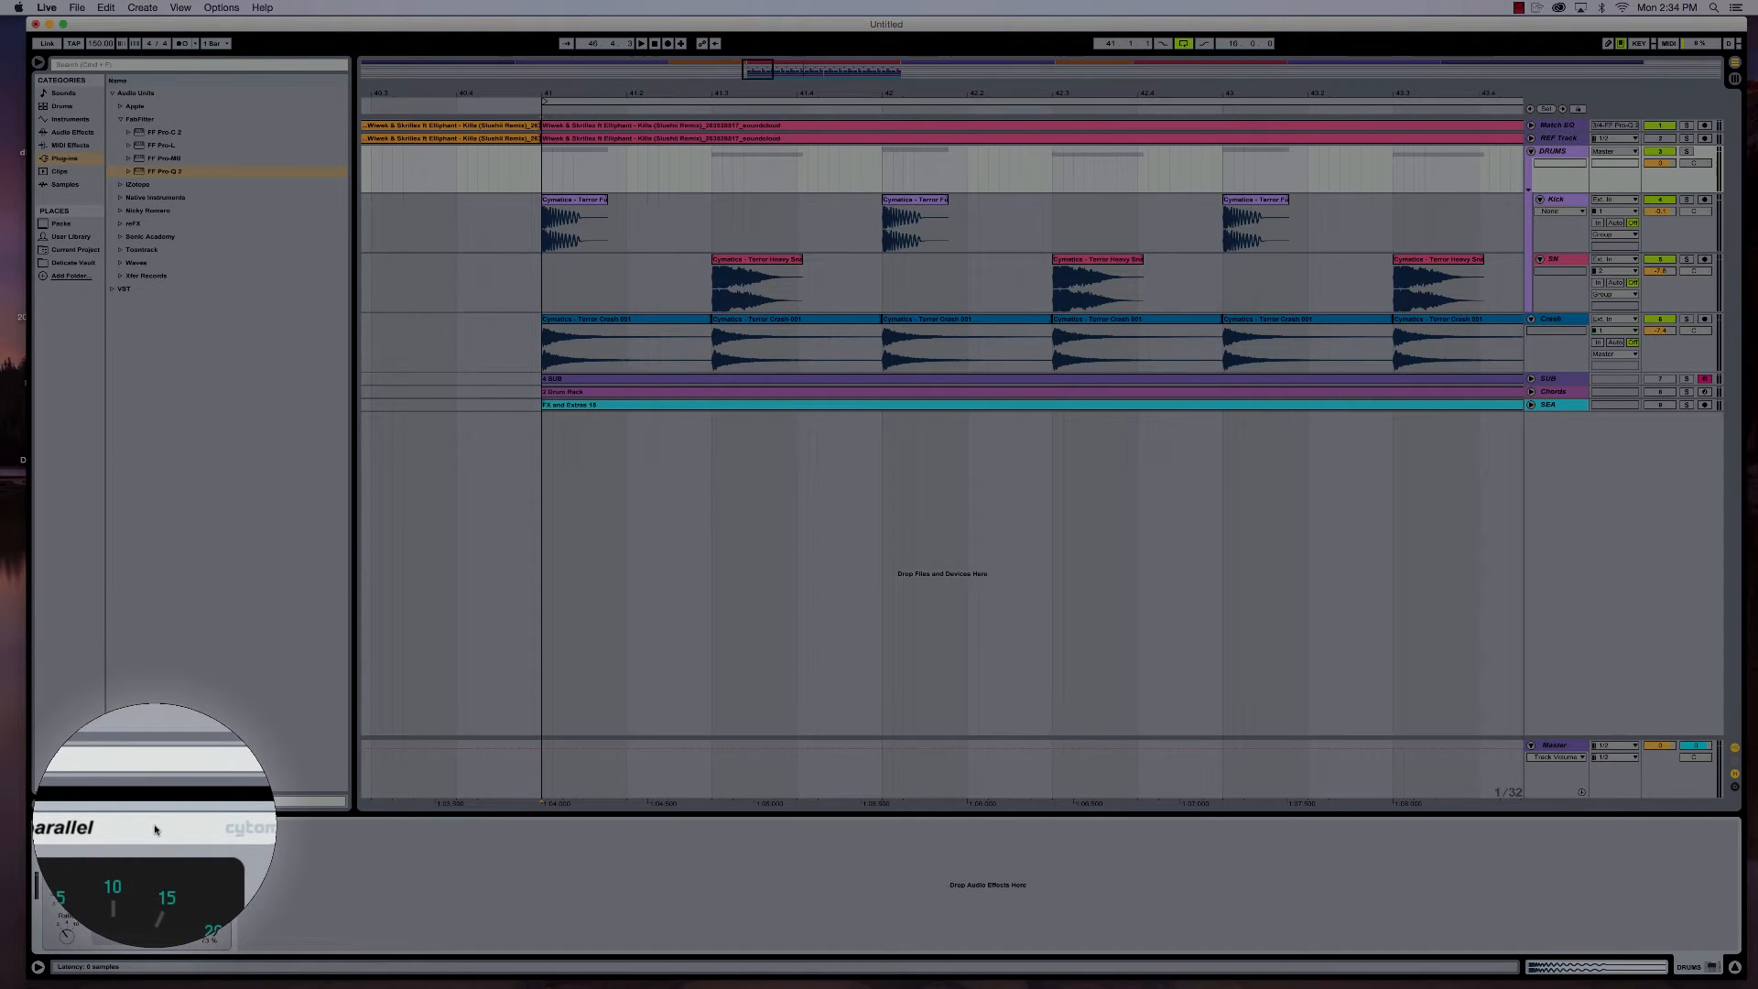
pyautogui.press('space')
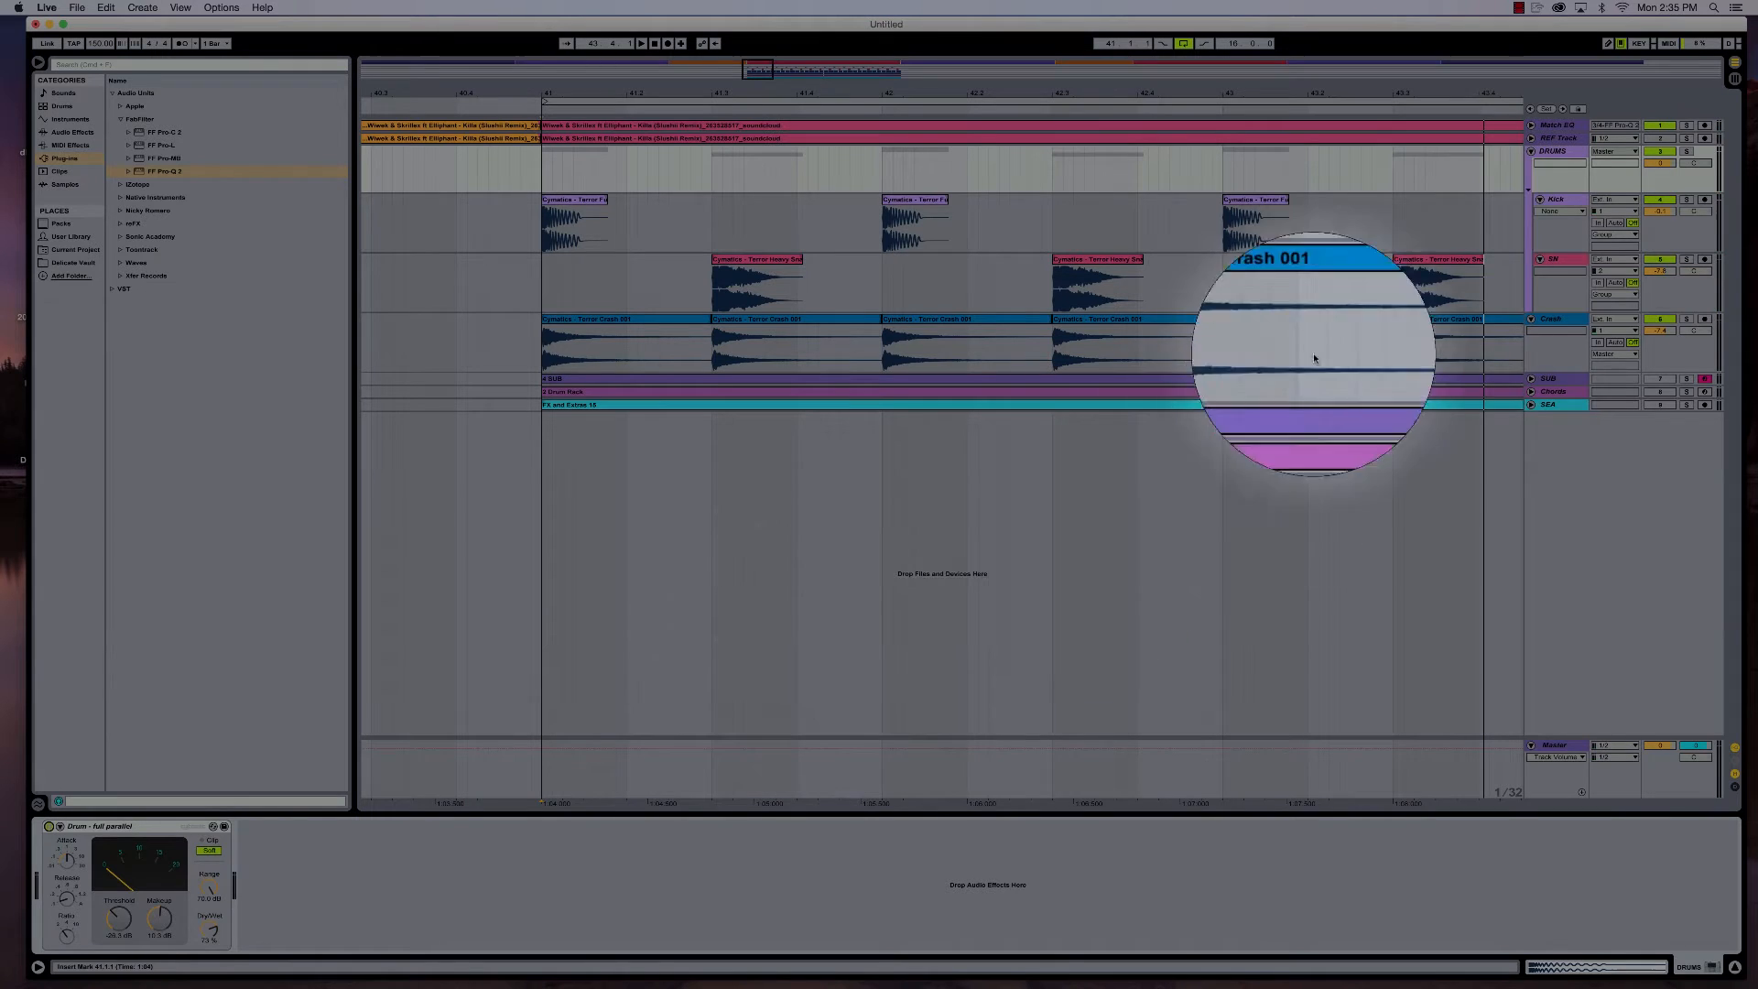
# - Play the loop while examining the Crash track's Glue Sidechain EQ and the DRUMS group's compressor
pyautogui.click(1556, 321)
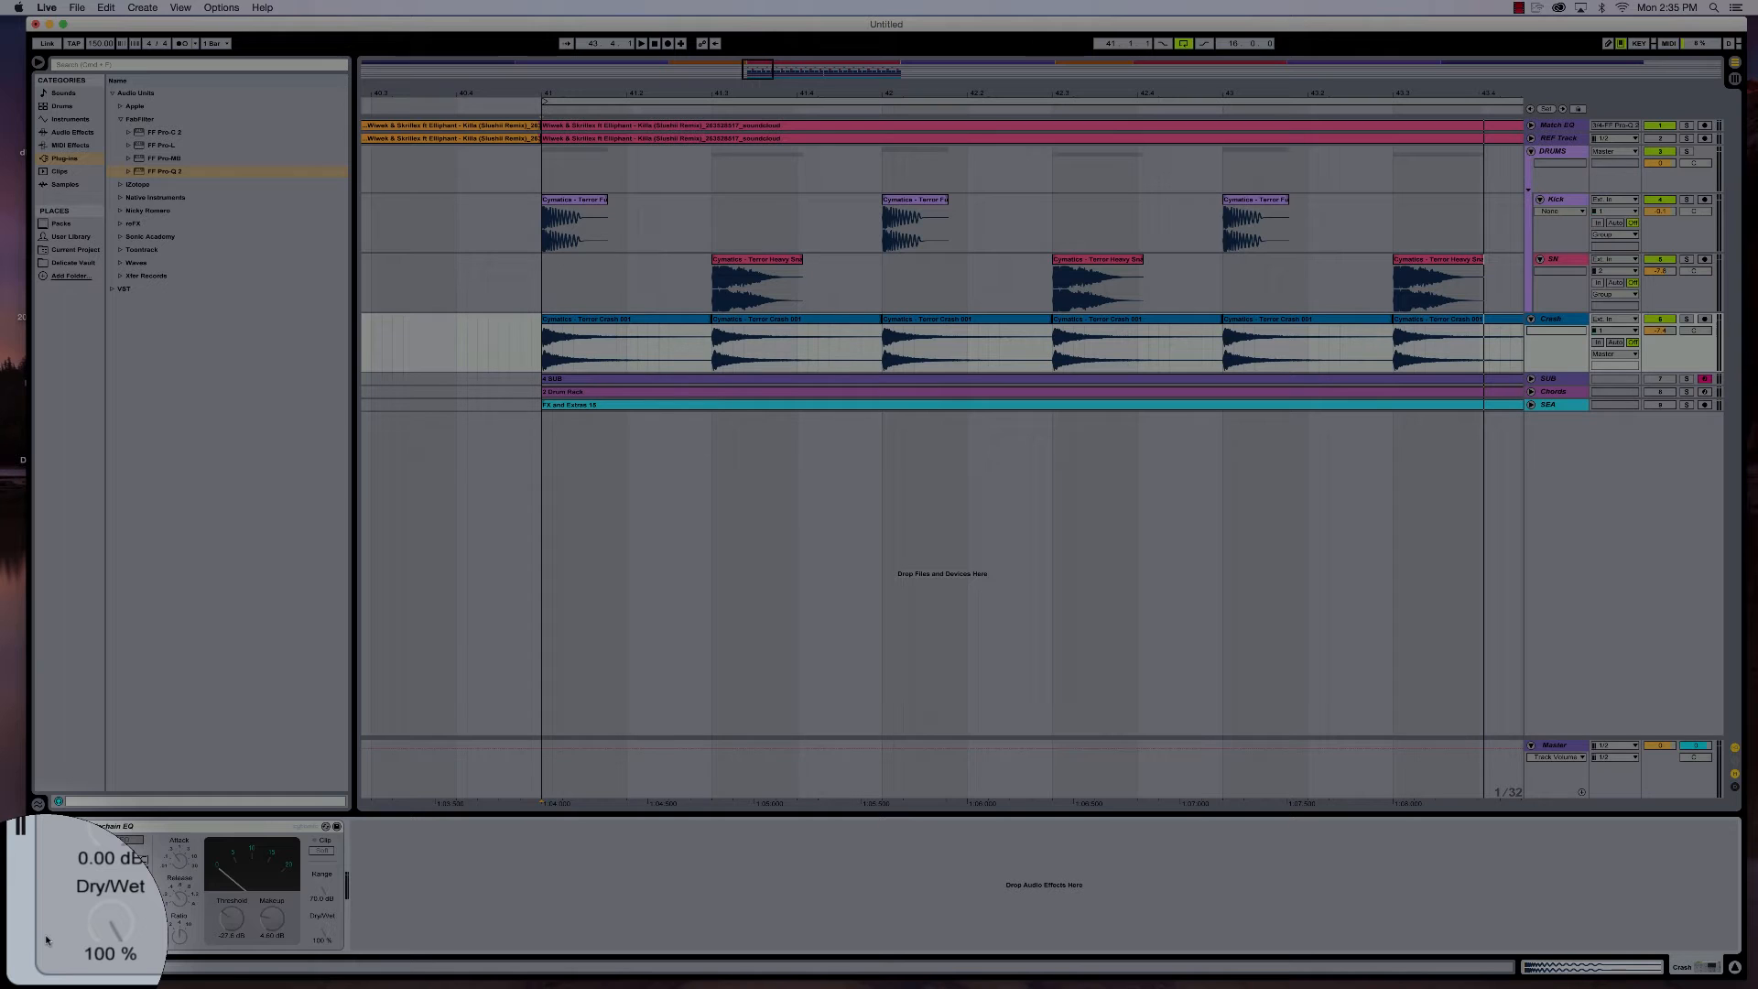
pyautogui.press('space')
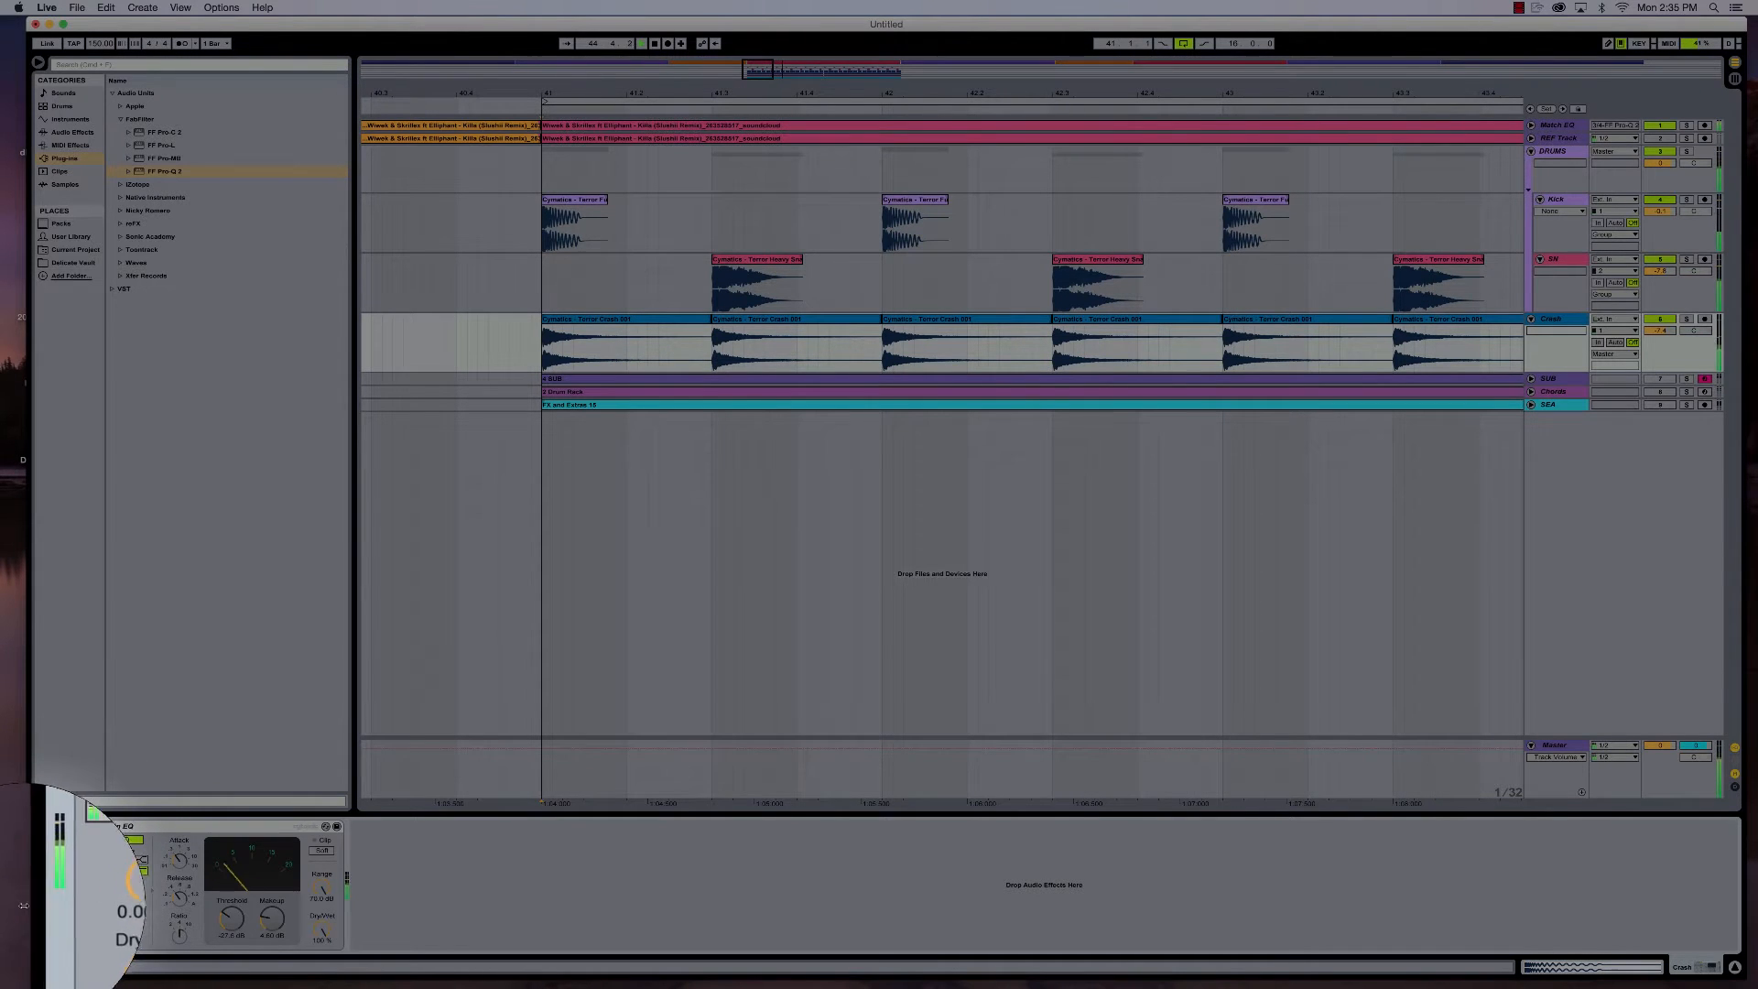
pyautogui.click(1563, 151)
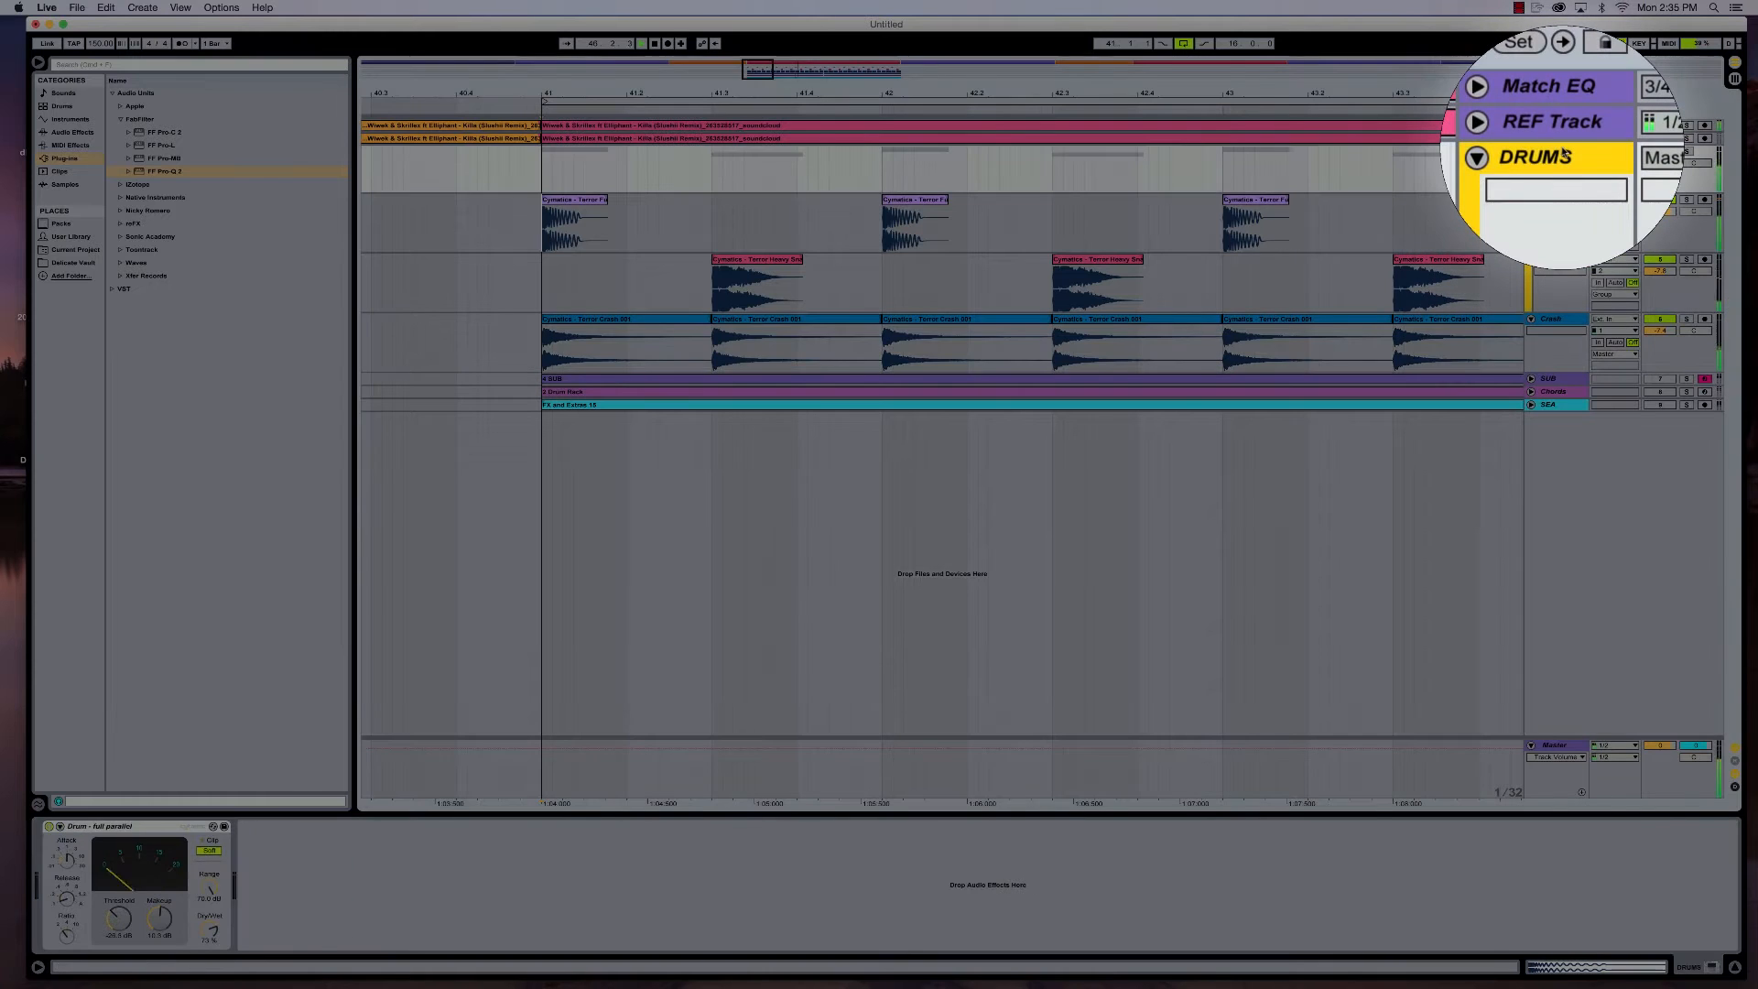
pyautogui.click(1549, 320)
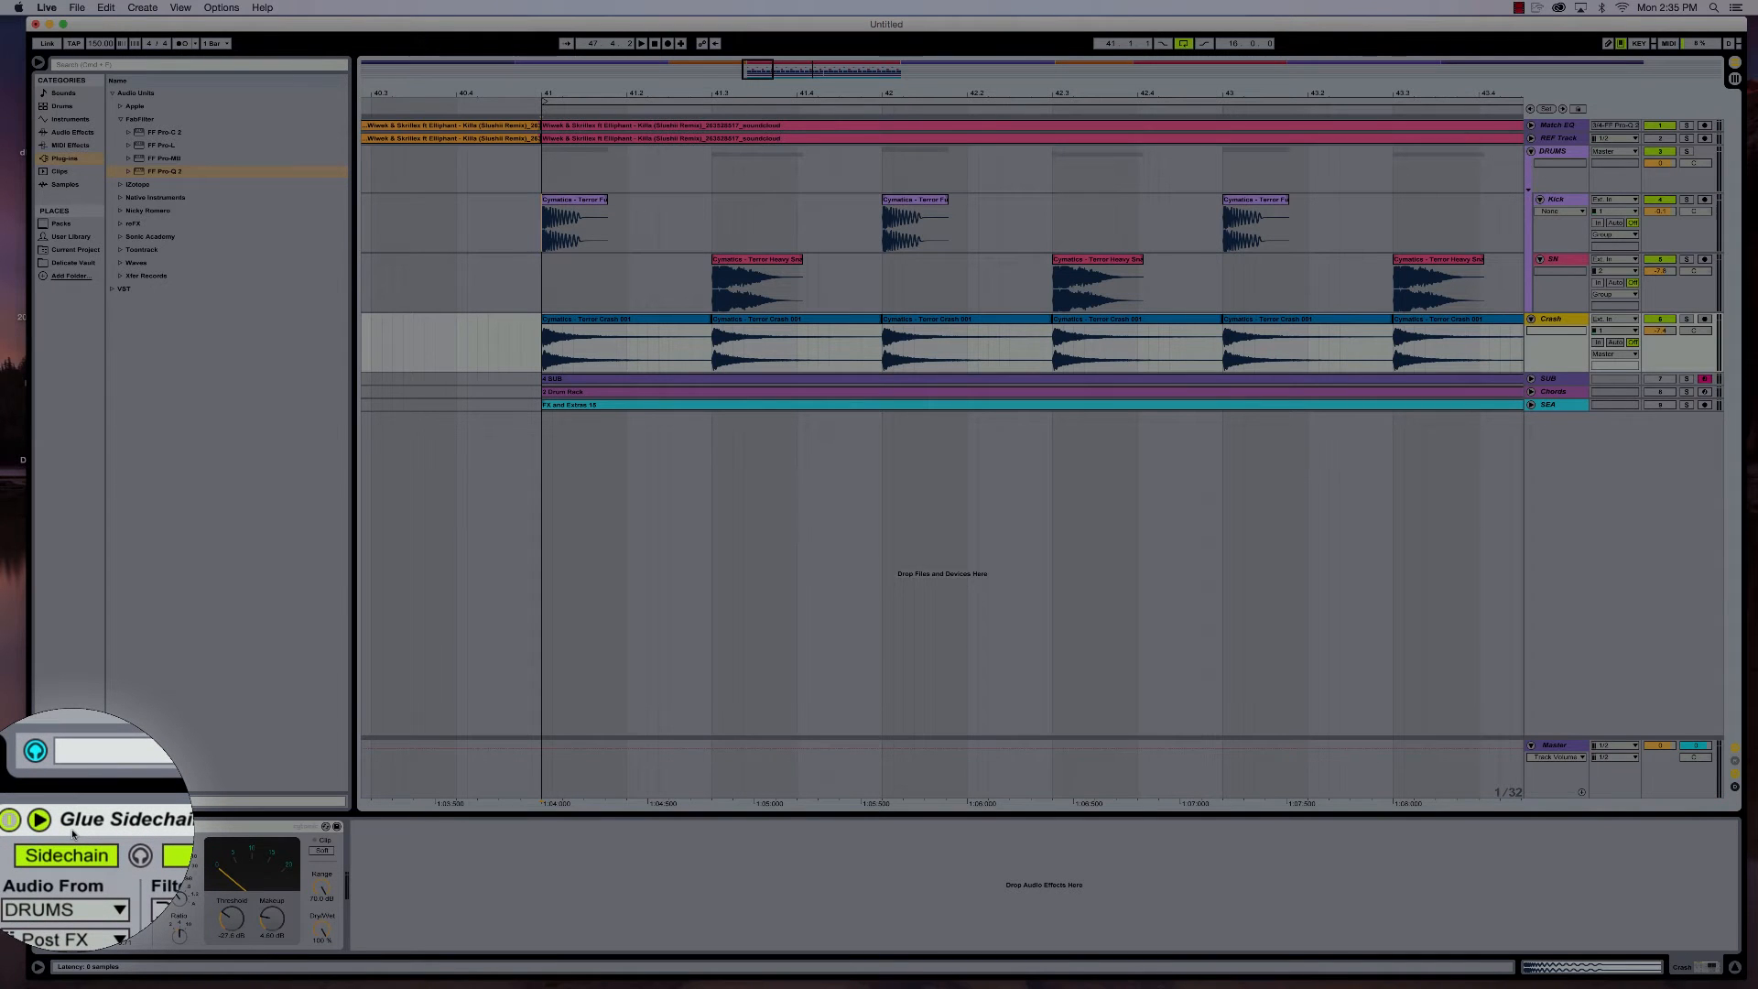
# - Compare the playing loop with the Crash track's Glue Sidechain EQ off and on, and recheck the DRUMS group's chain
pyautogui.press('space')
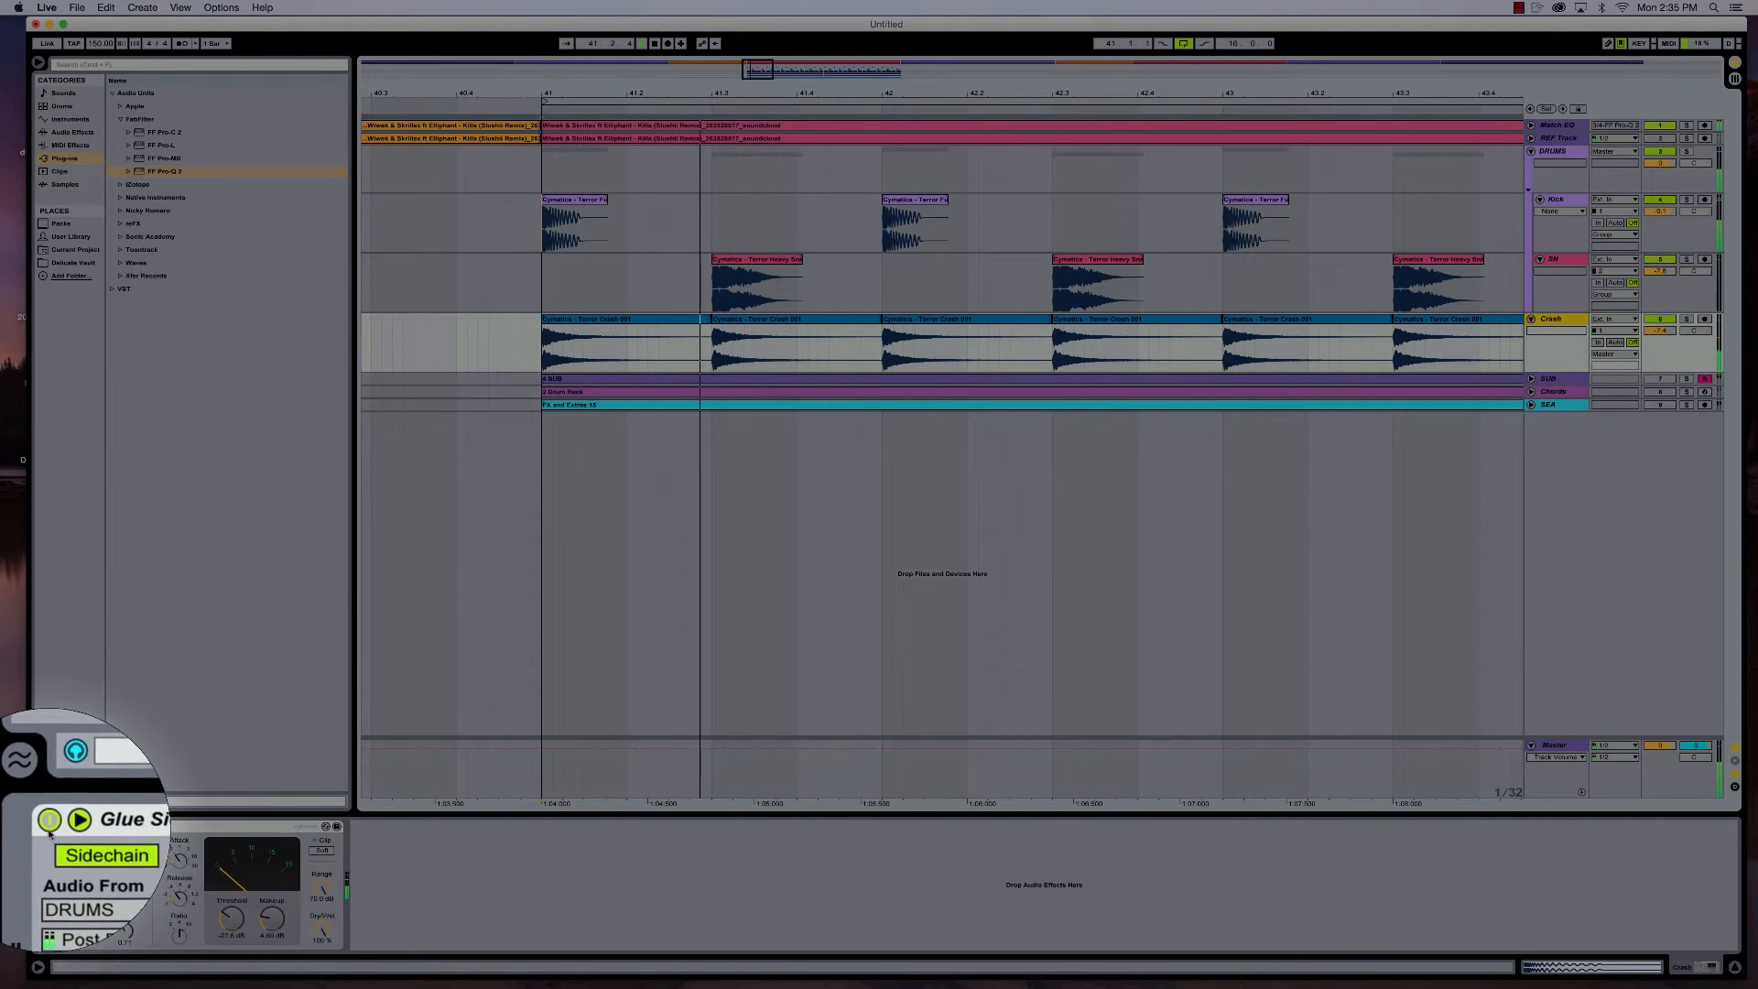
pyautogui.click(49, 827)
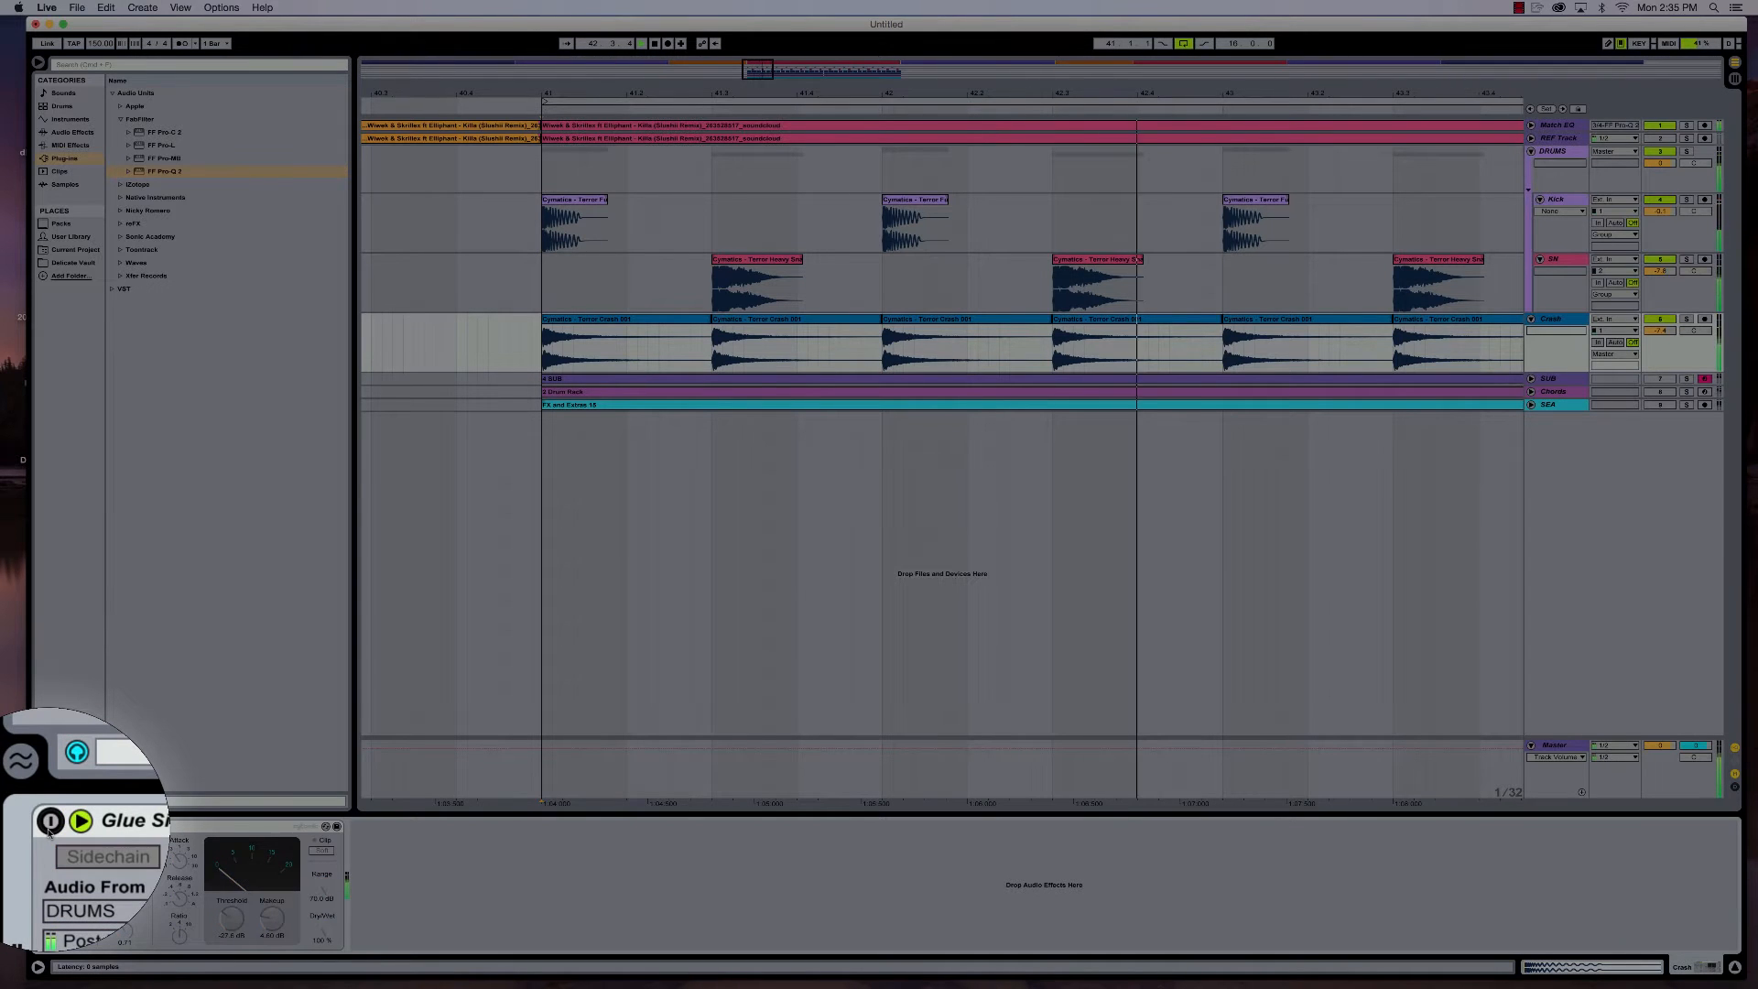
pyautogui.click(49, 827)
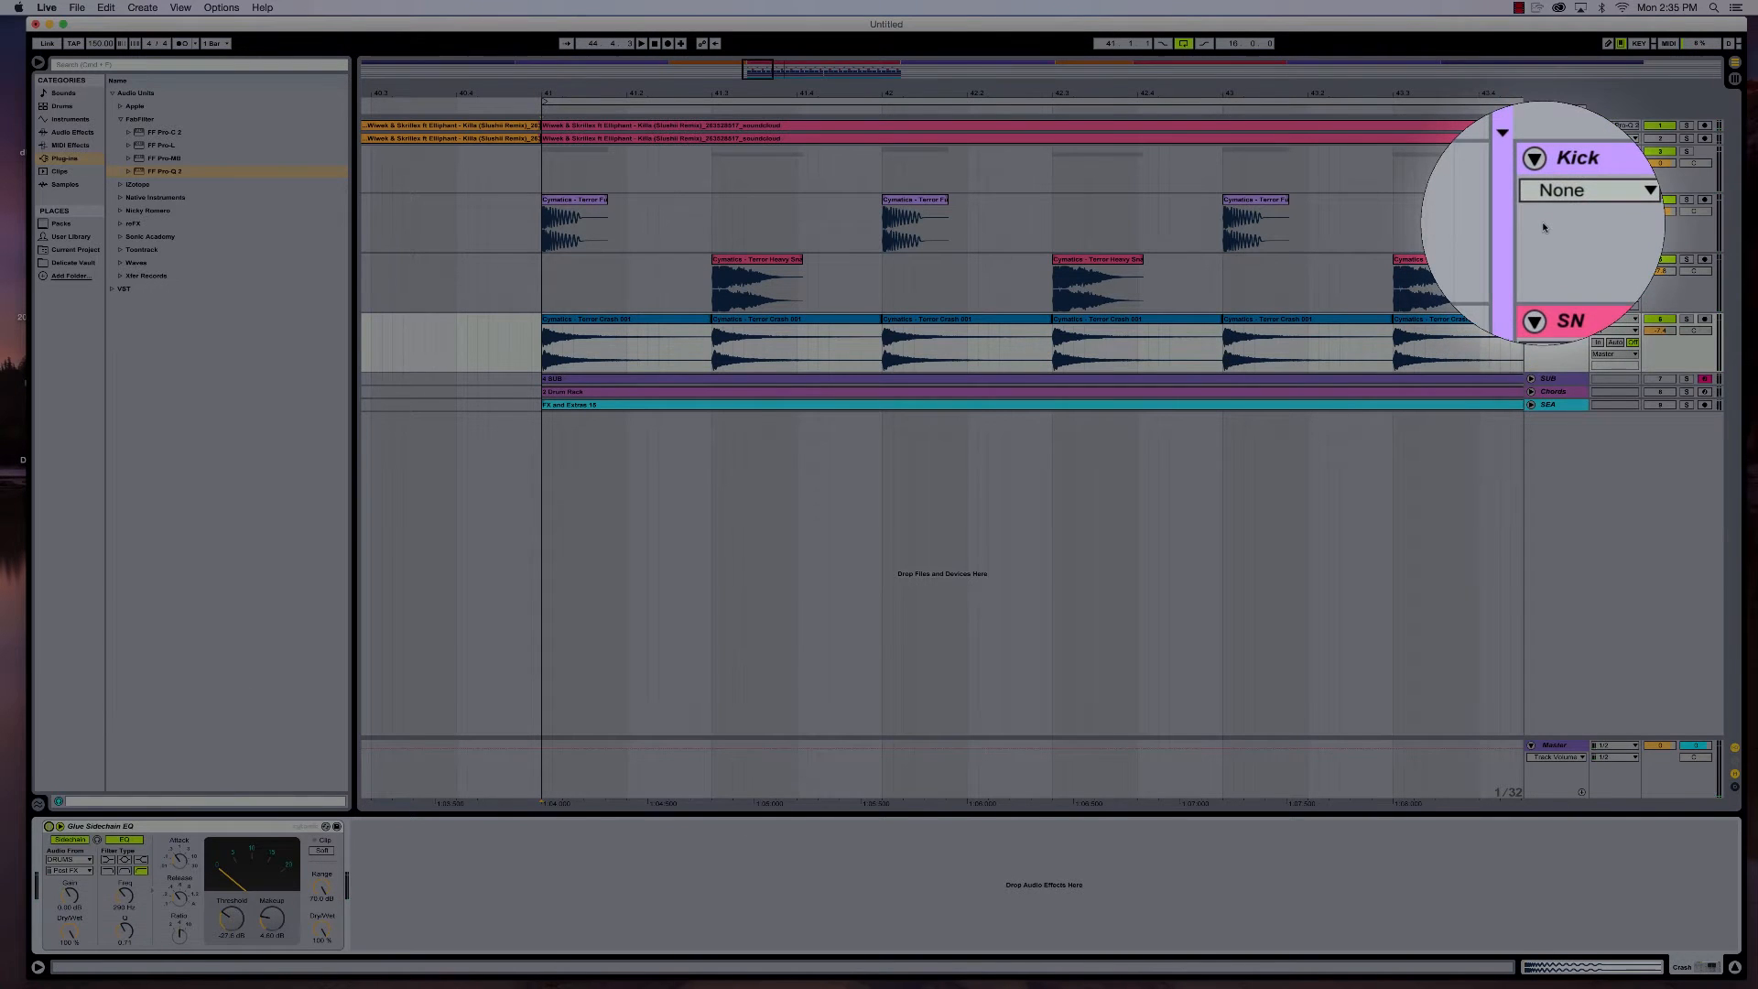
pyautogui.click(1557, 152)
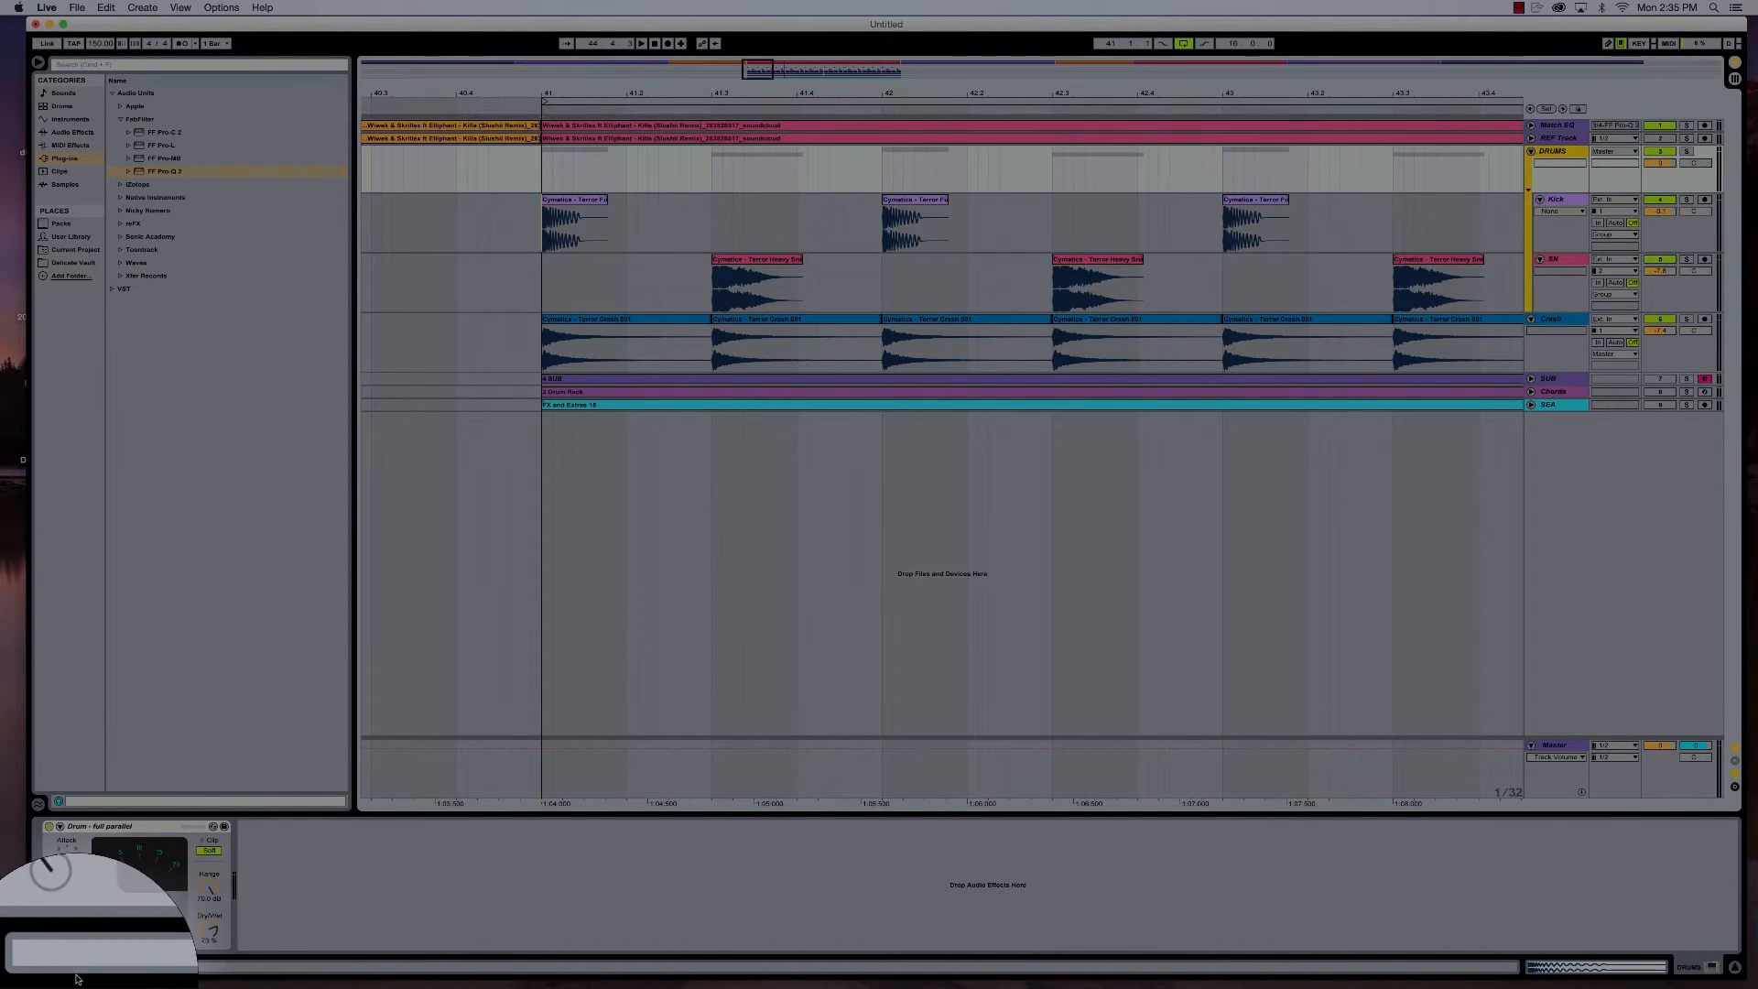
pyautogui.click(1552, 319)
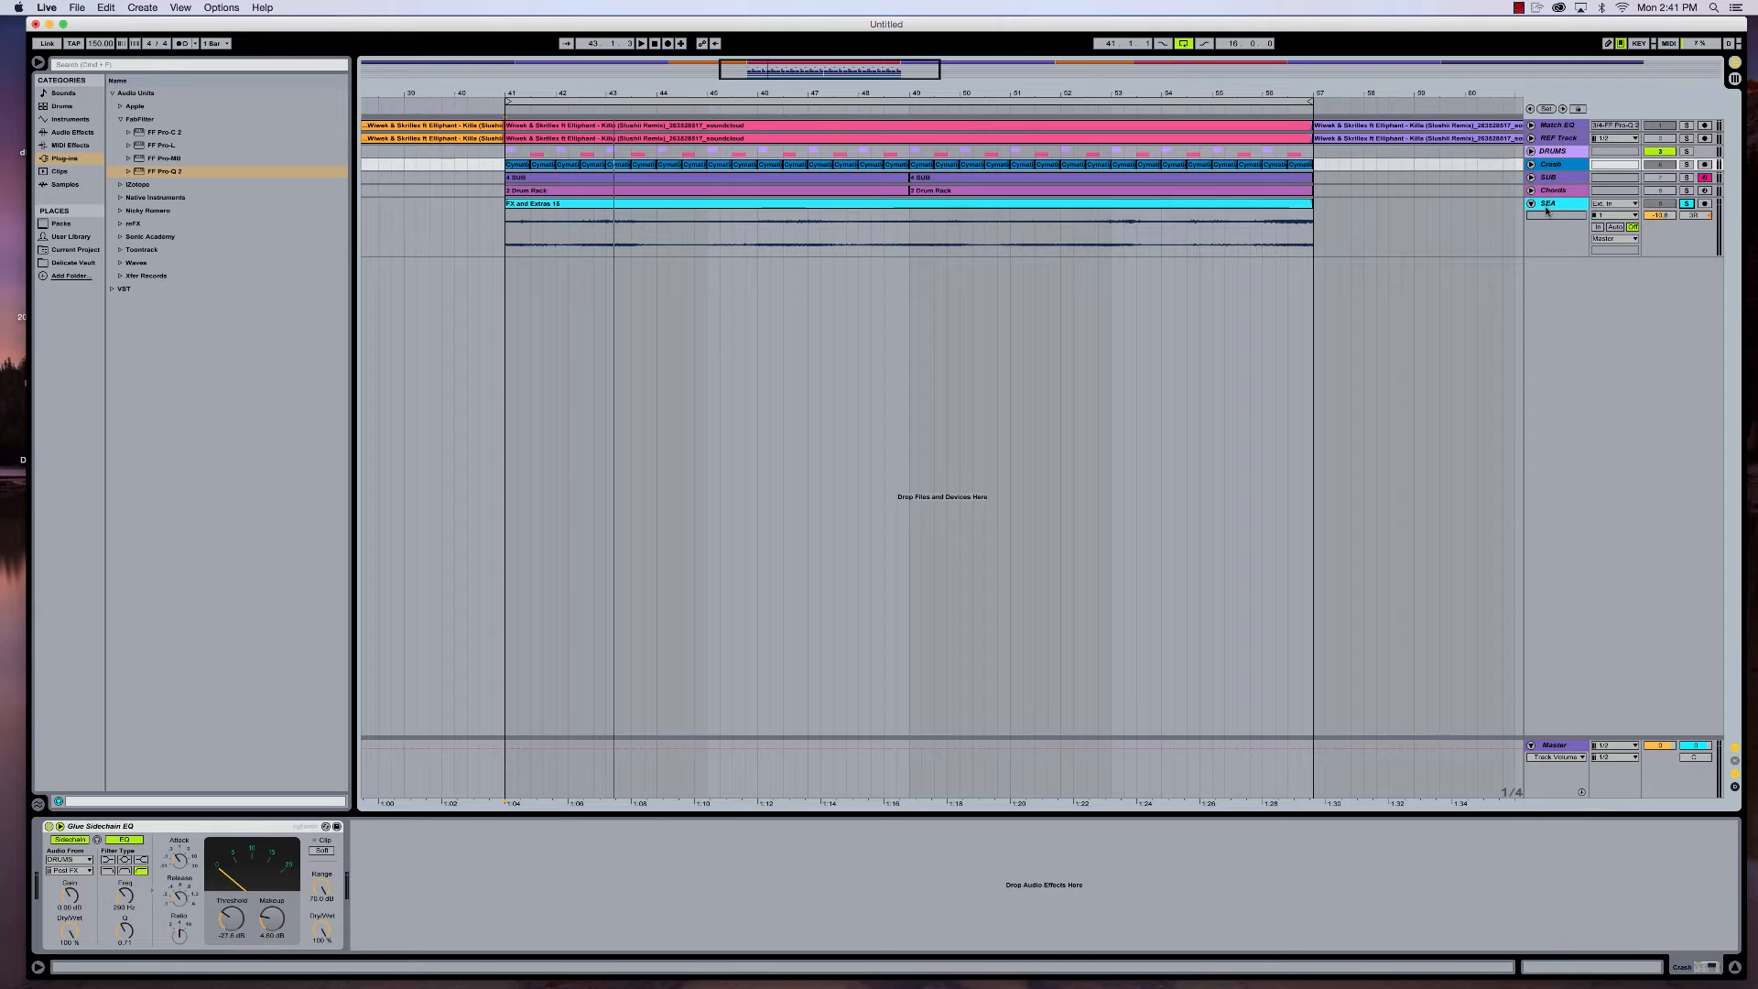
# - Show the SEA track's device chain and select its Glue Compressor
pyautogui.press('space')
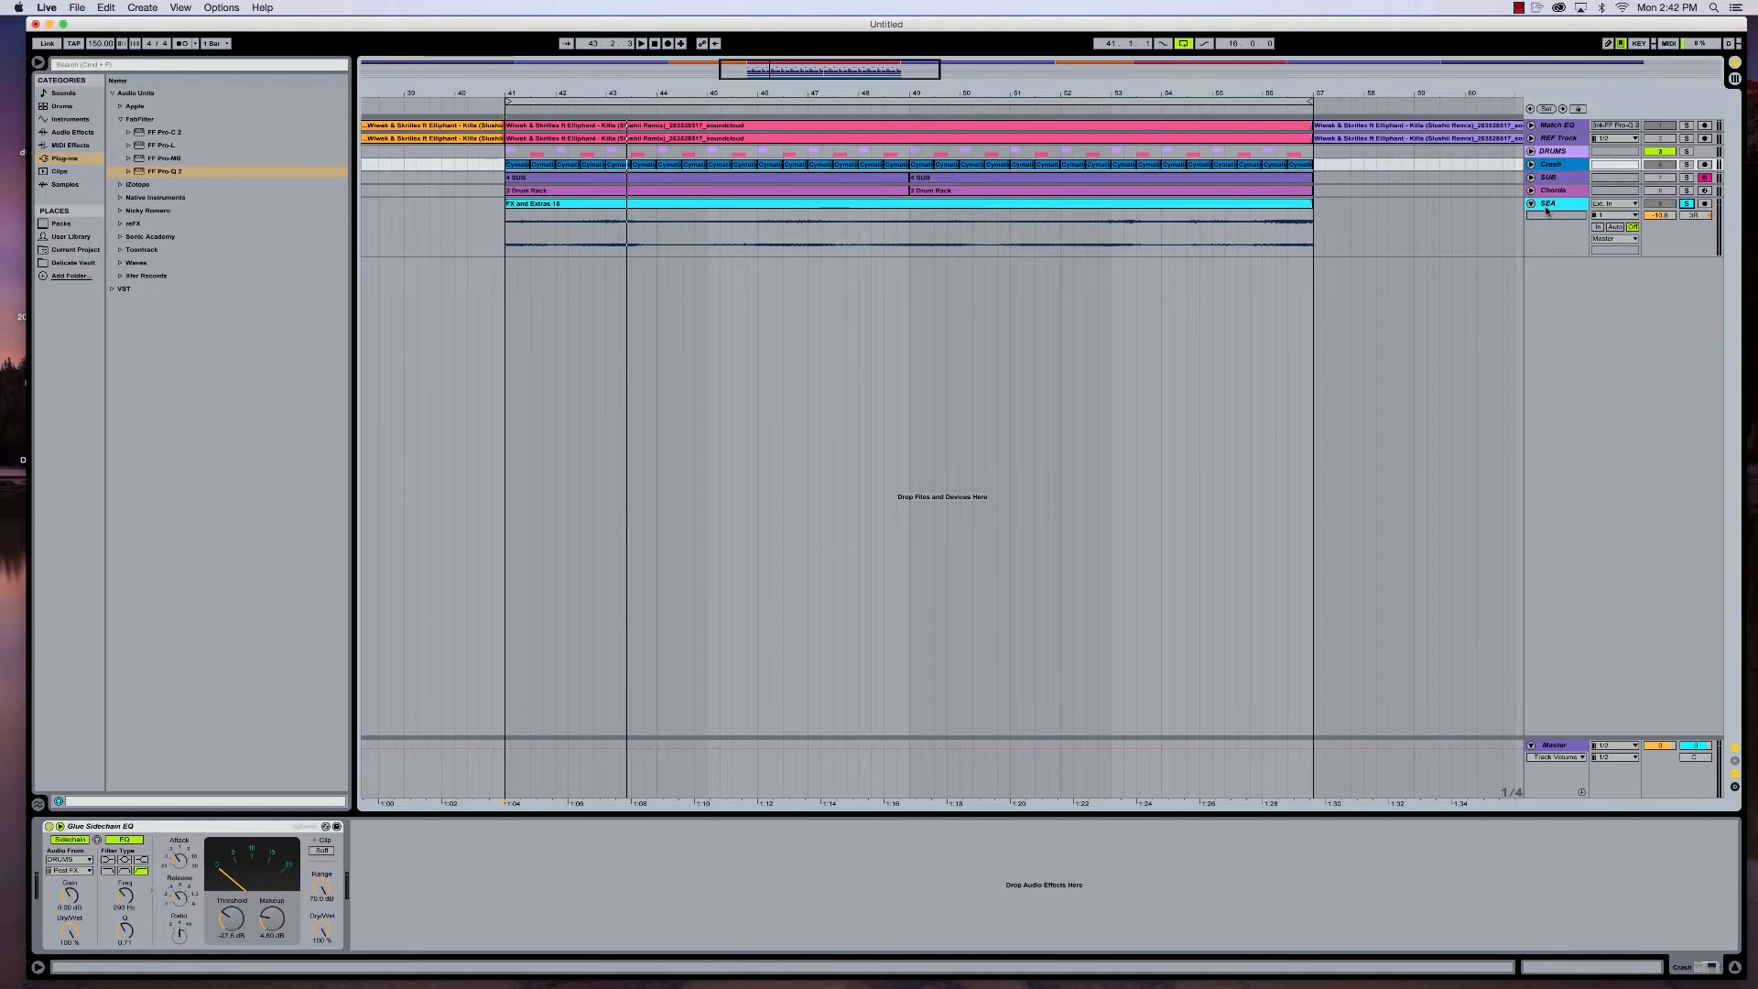
pyautogui.click(1546, 209)
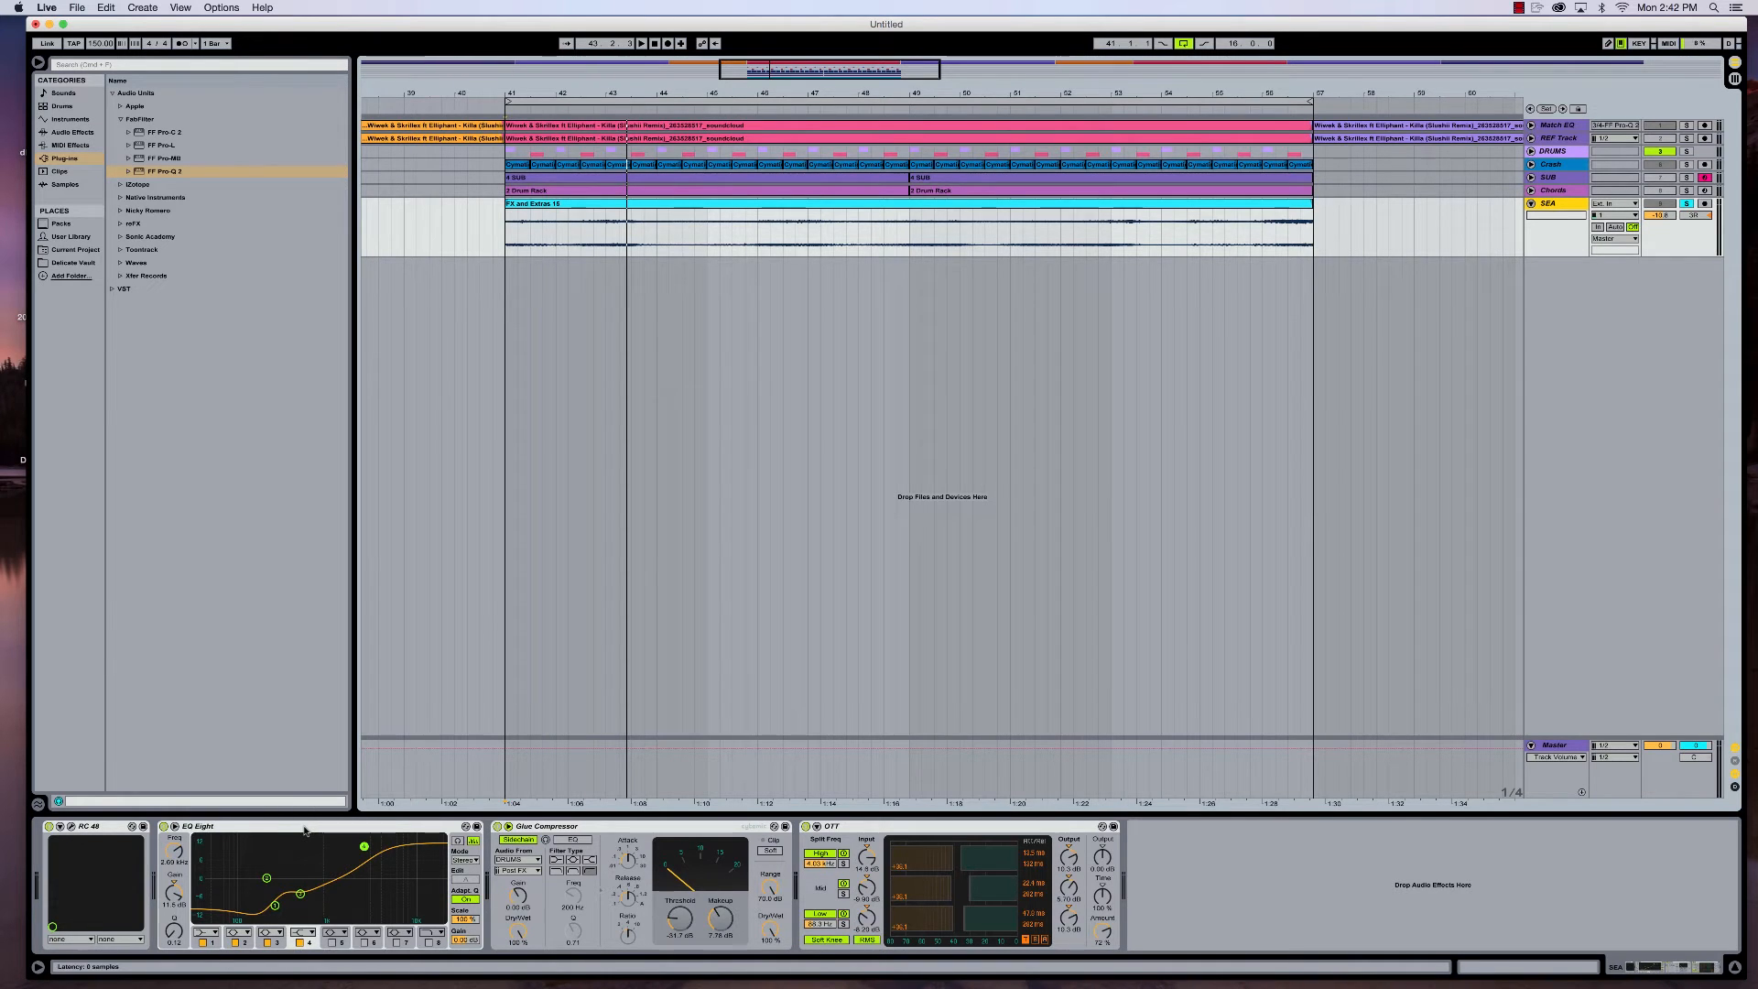
pyautogui.click(563, 827)
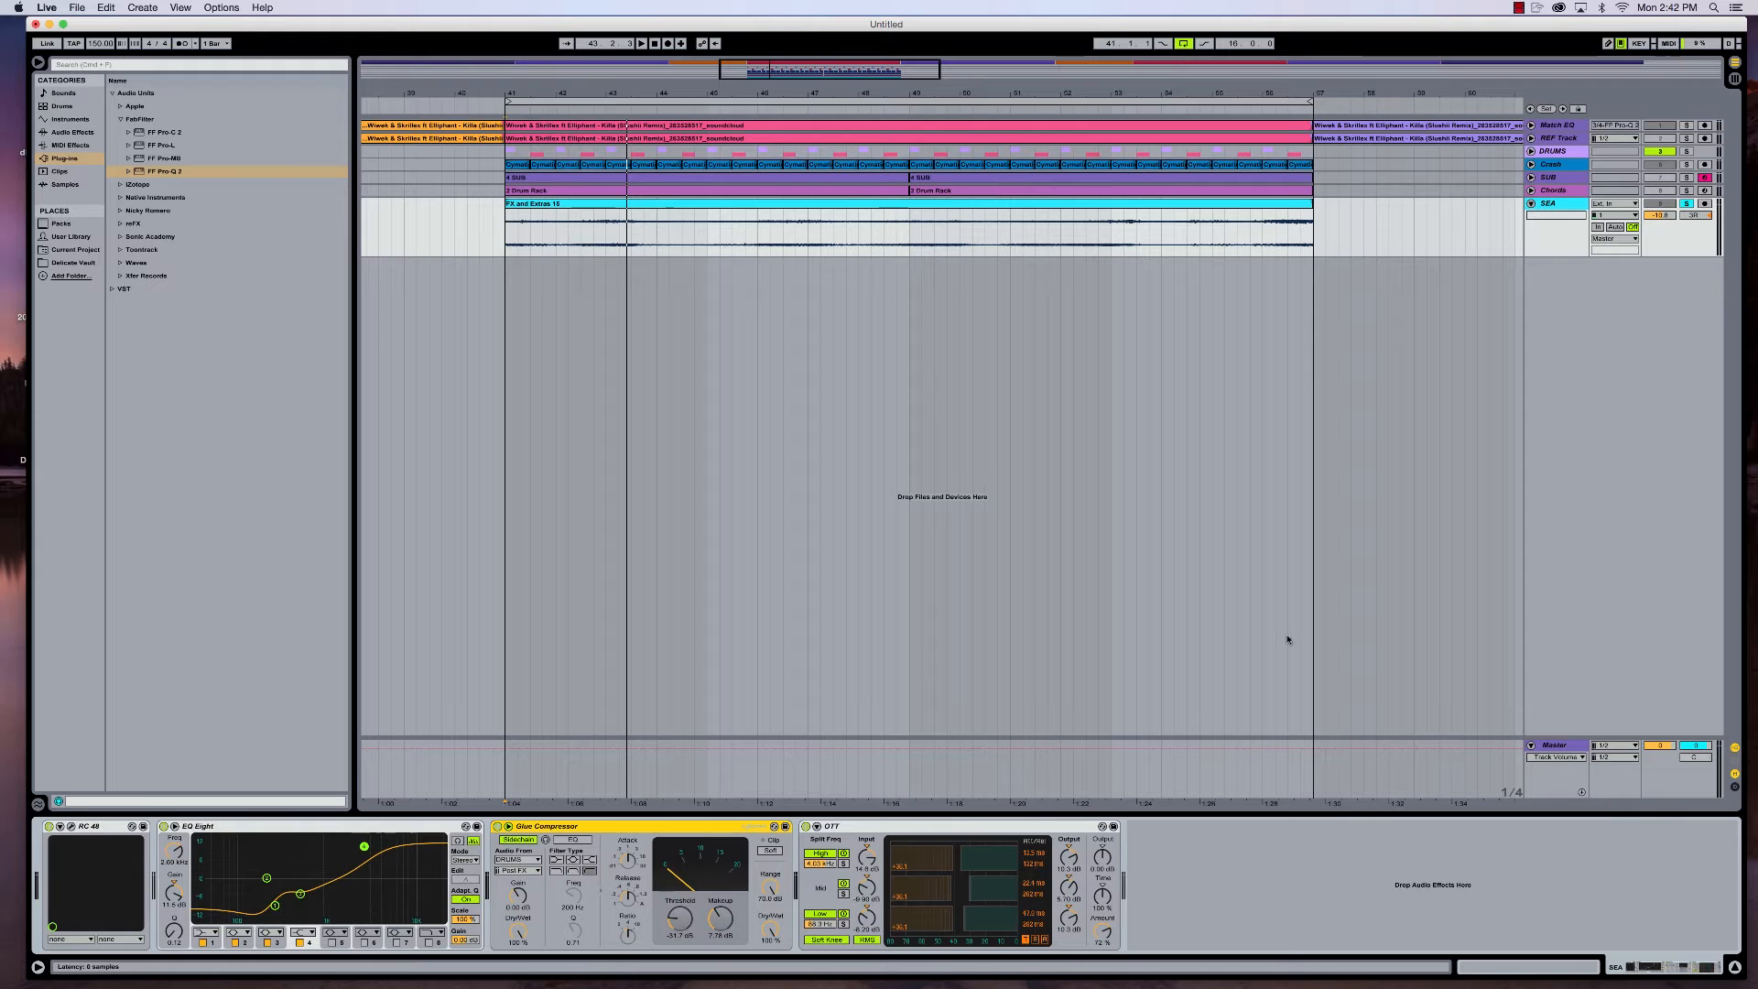
# - Unsolo and activate the SEA track, keep the Crash track and DRUMS group muted, and play the loop
pyautogui.click(1665, 205)
pyautogui.click(1685, 205)
pyautogui.click(1660, 204)
pyautogui.click(1659, 164)
pyautogui.click(1659, 151)
pyautogui.press('space')
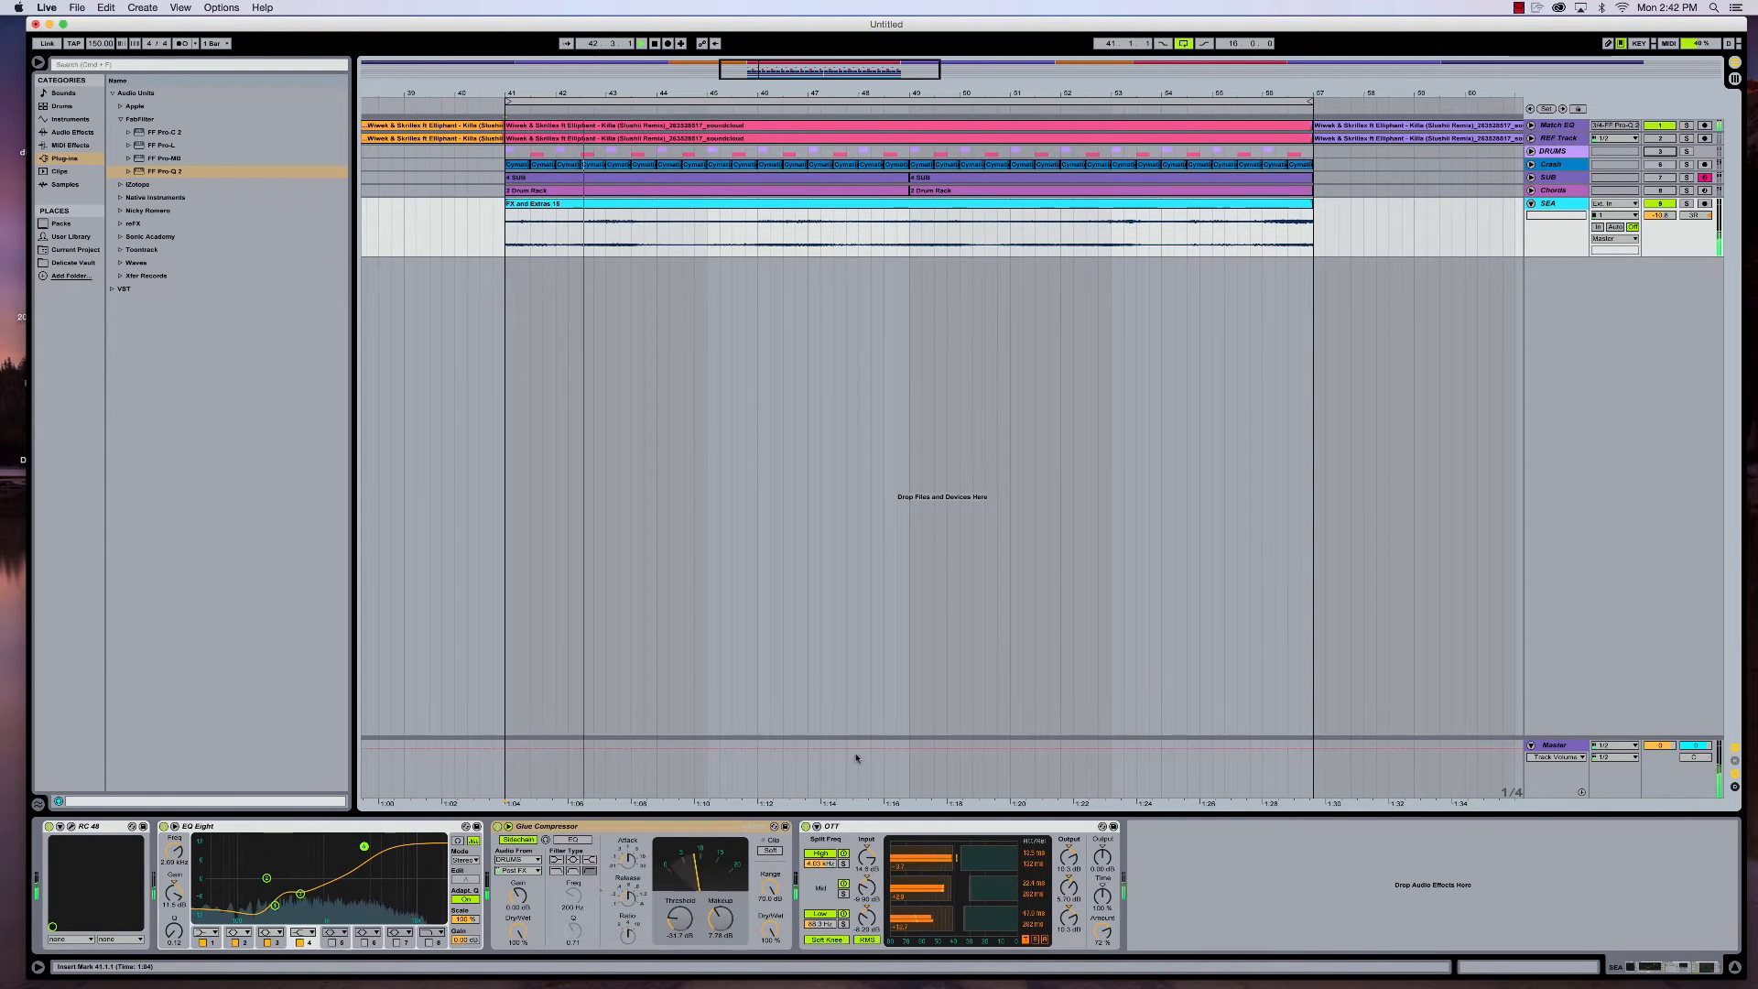
pyautogui.press('space')
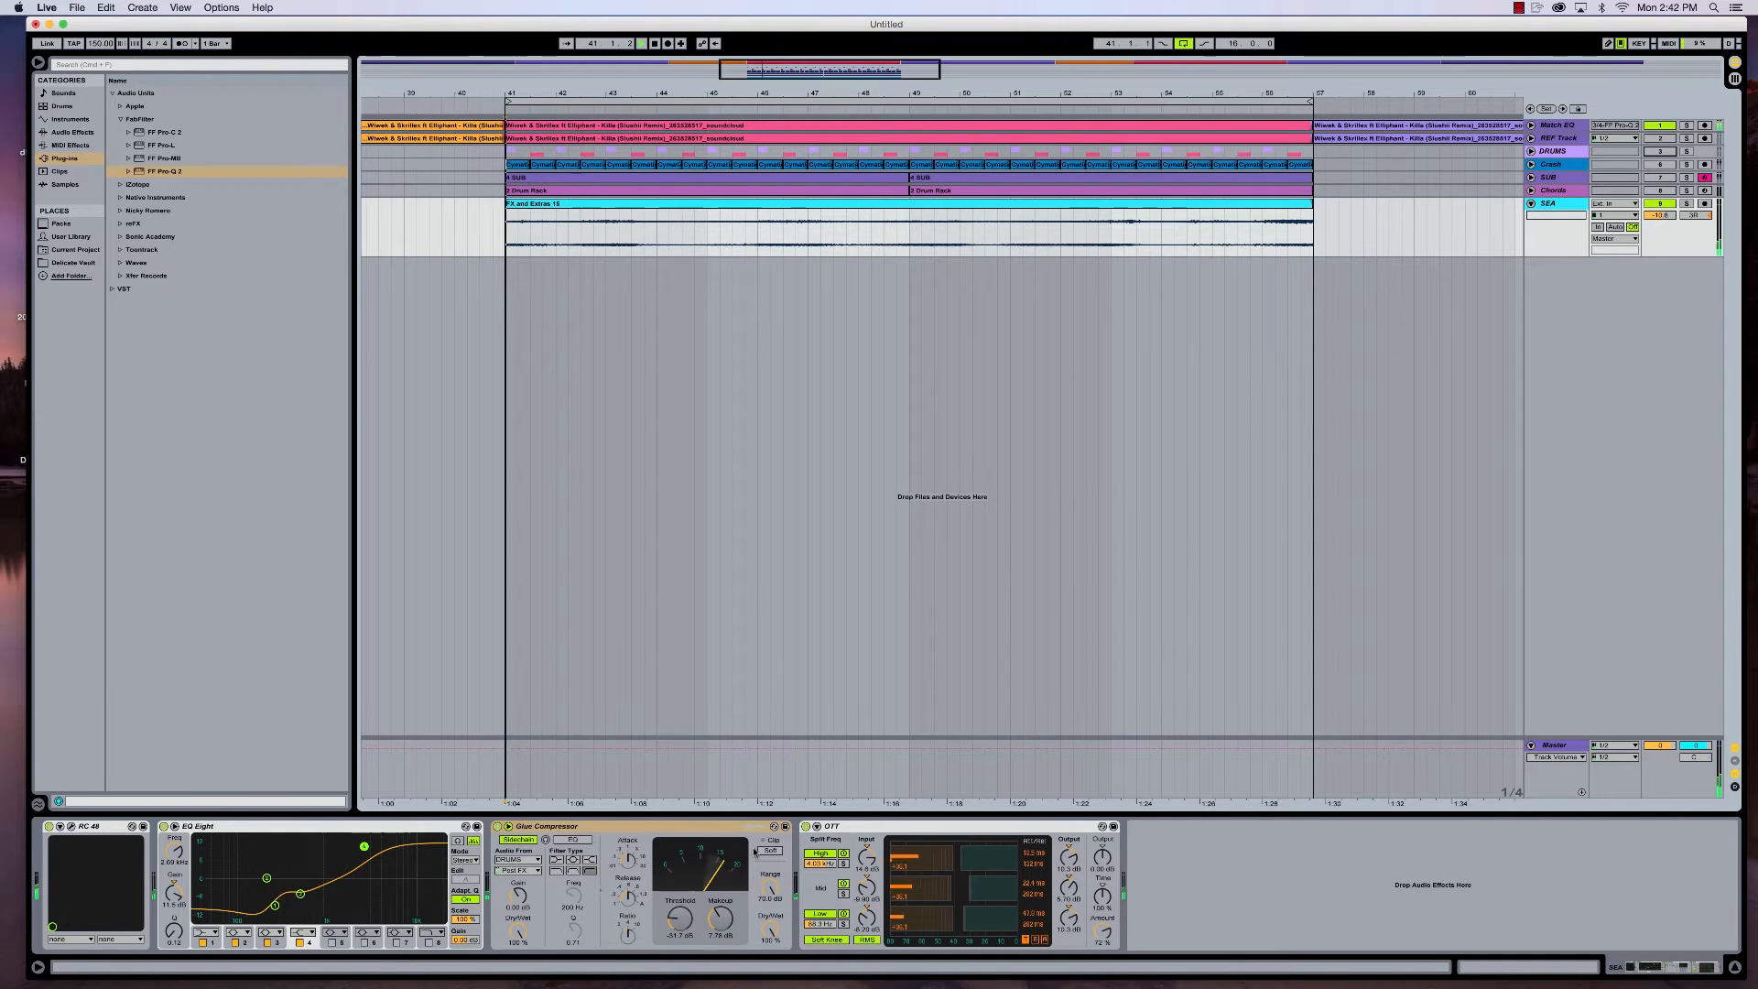
# - Reactivate the Crash track and DRUMS group and play the loop together with the SEA track
pyautogui.press('space')
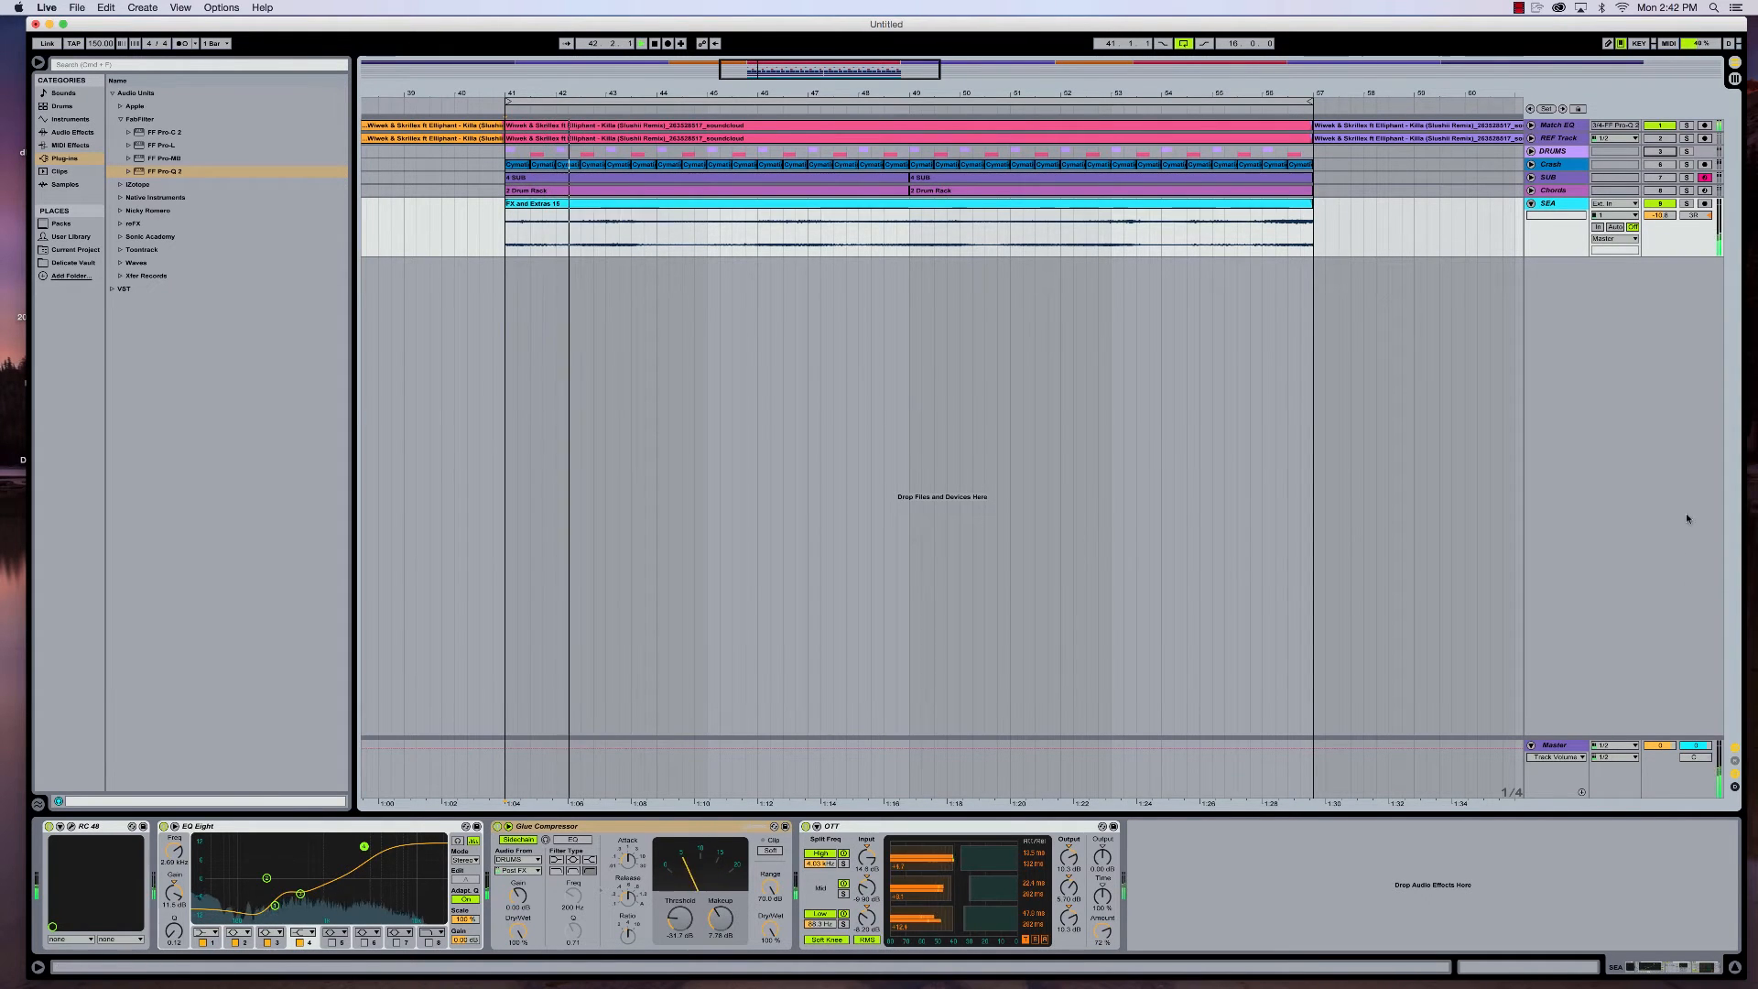
pyautogui.click(1659, 152)
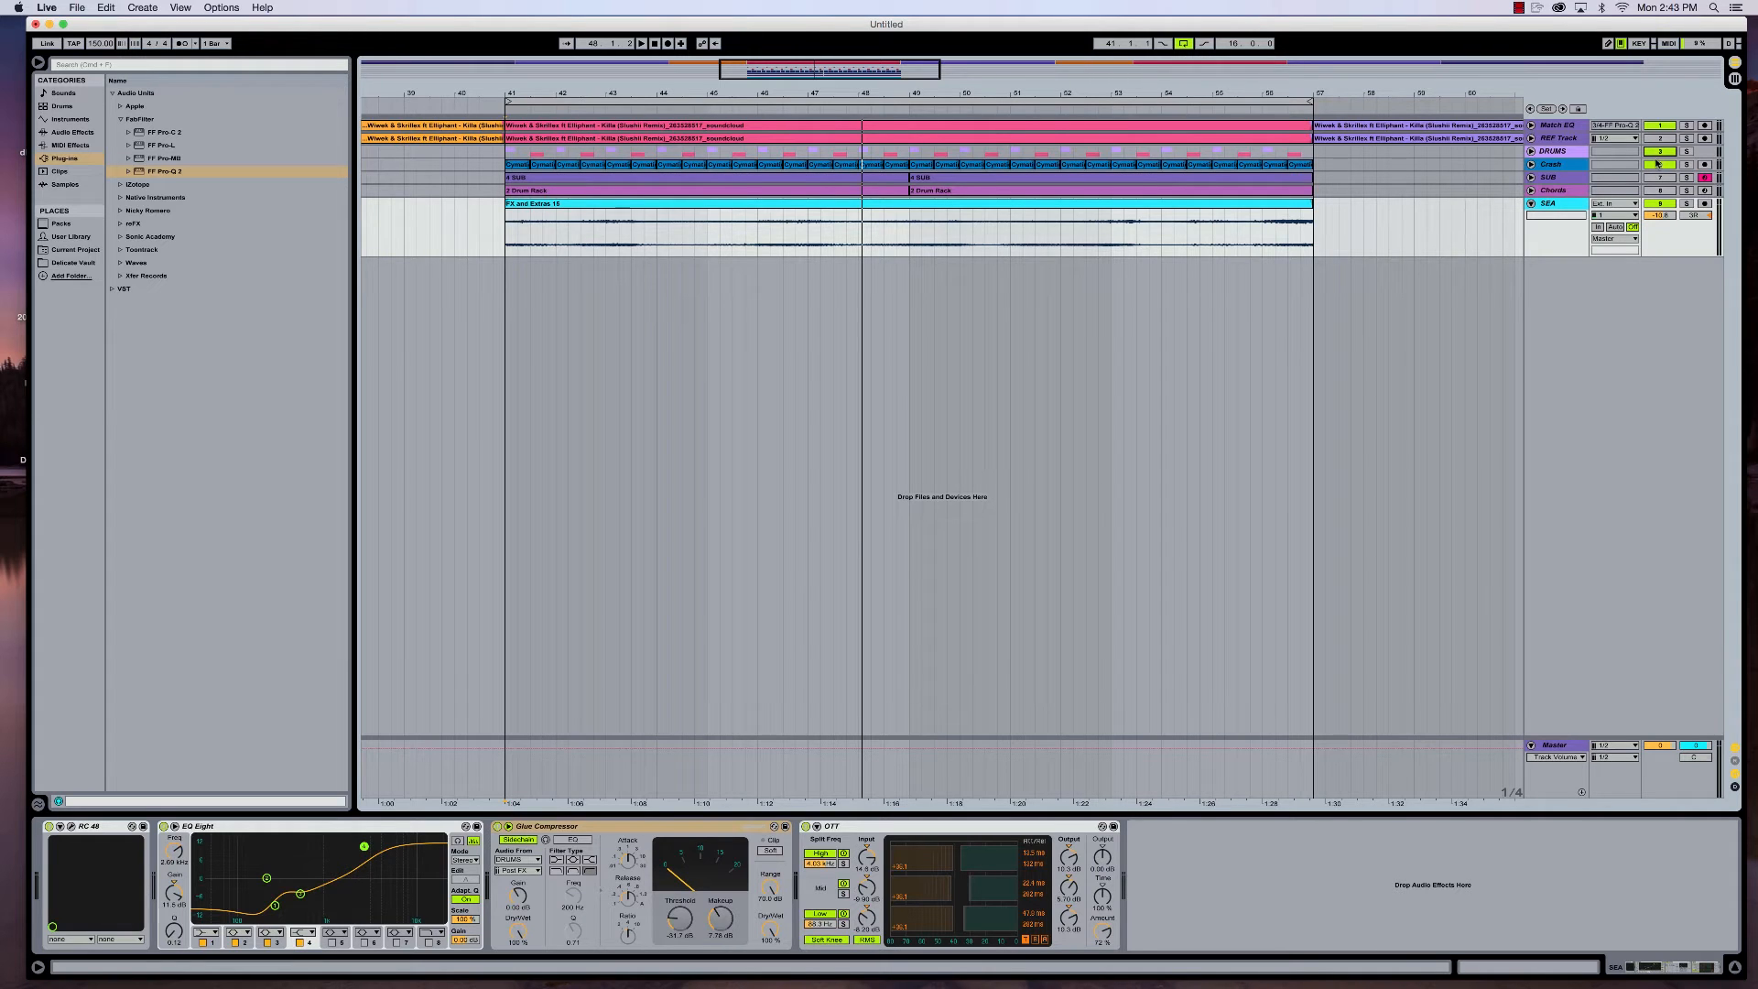
pyautogui.press('space')
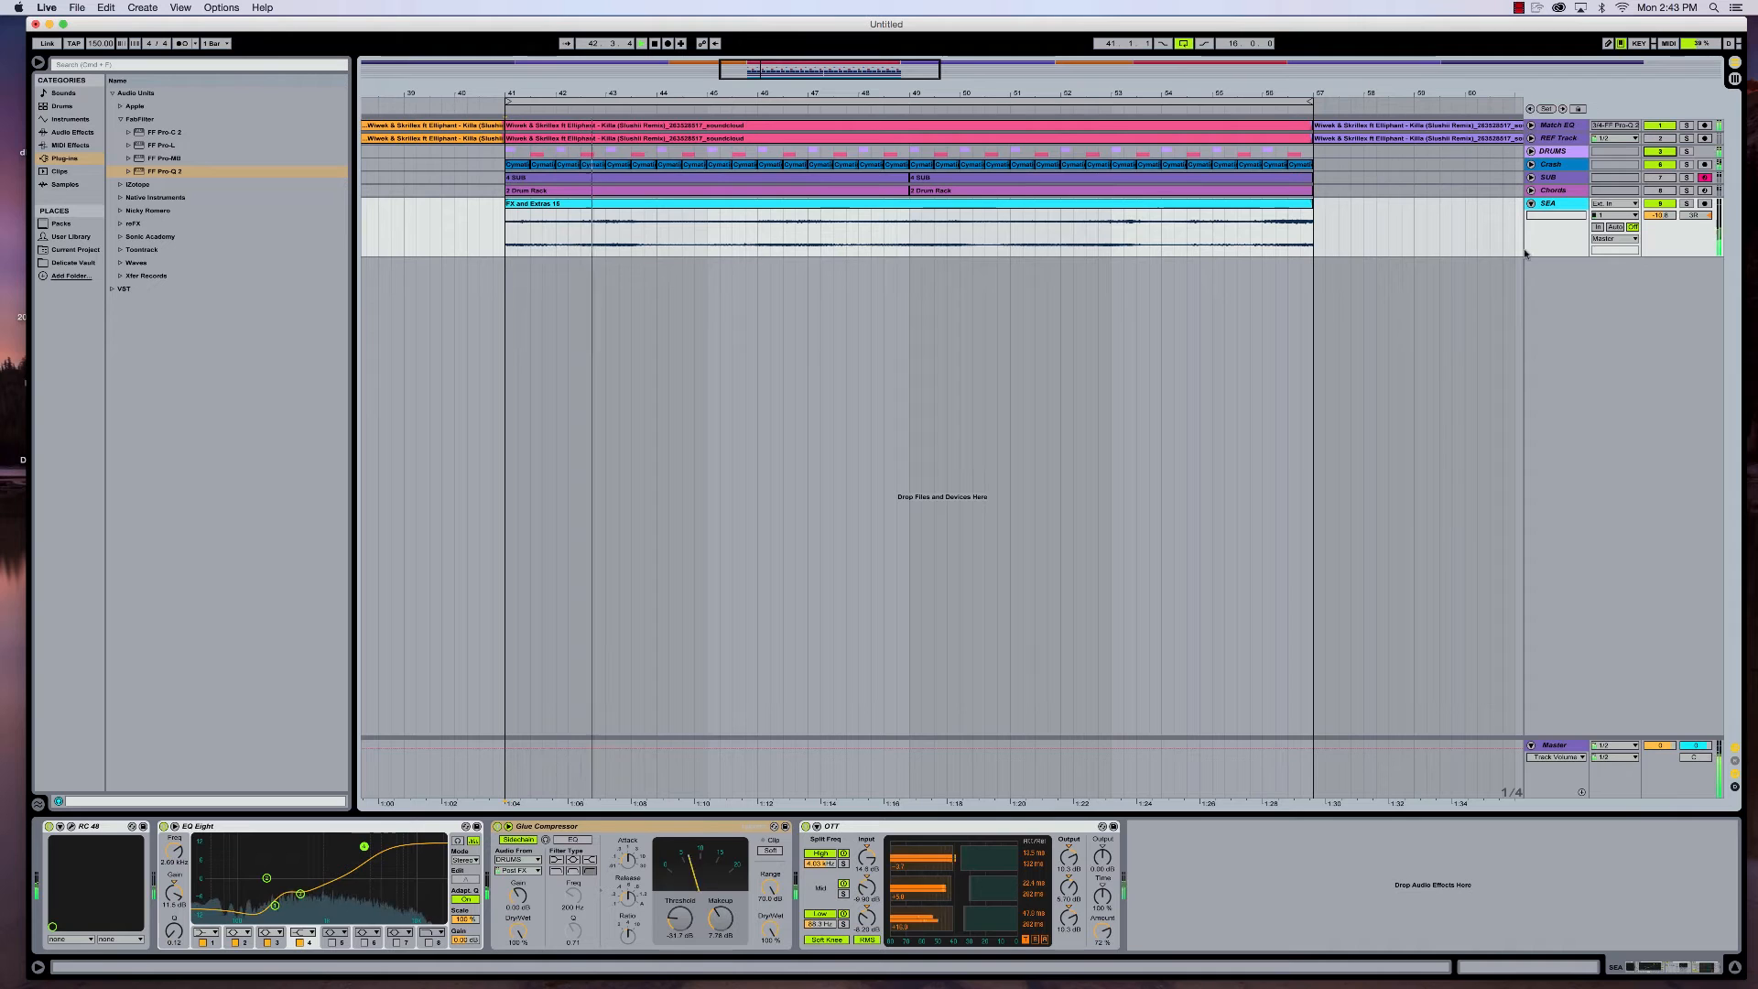
pyautogui.press('space')
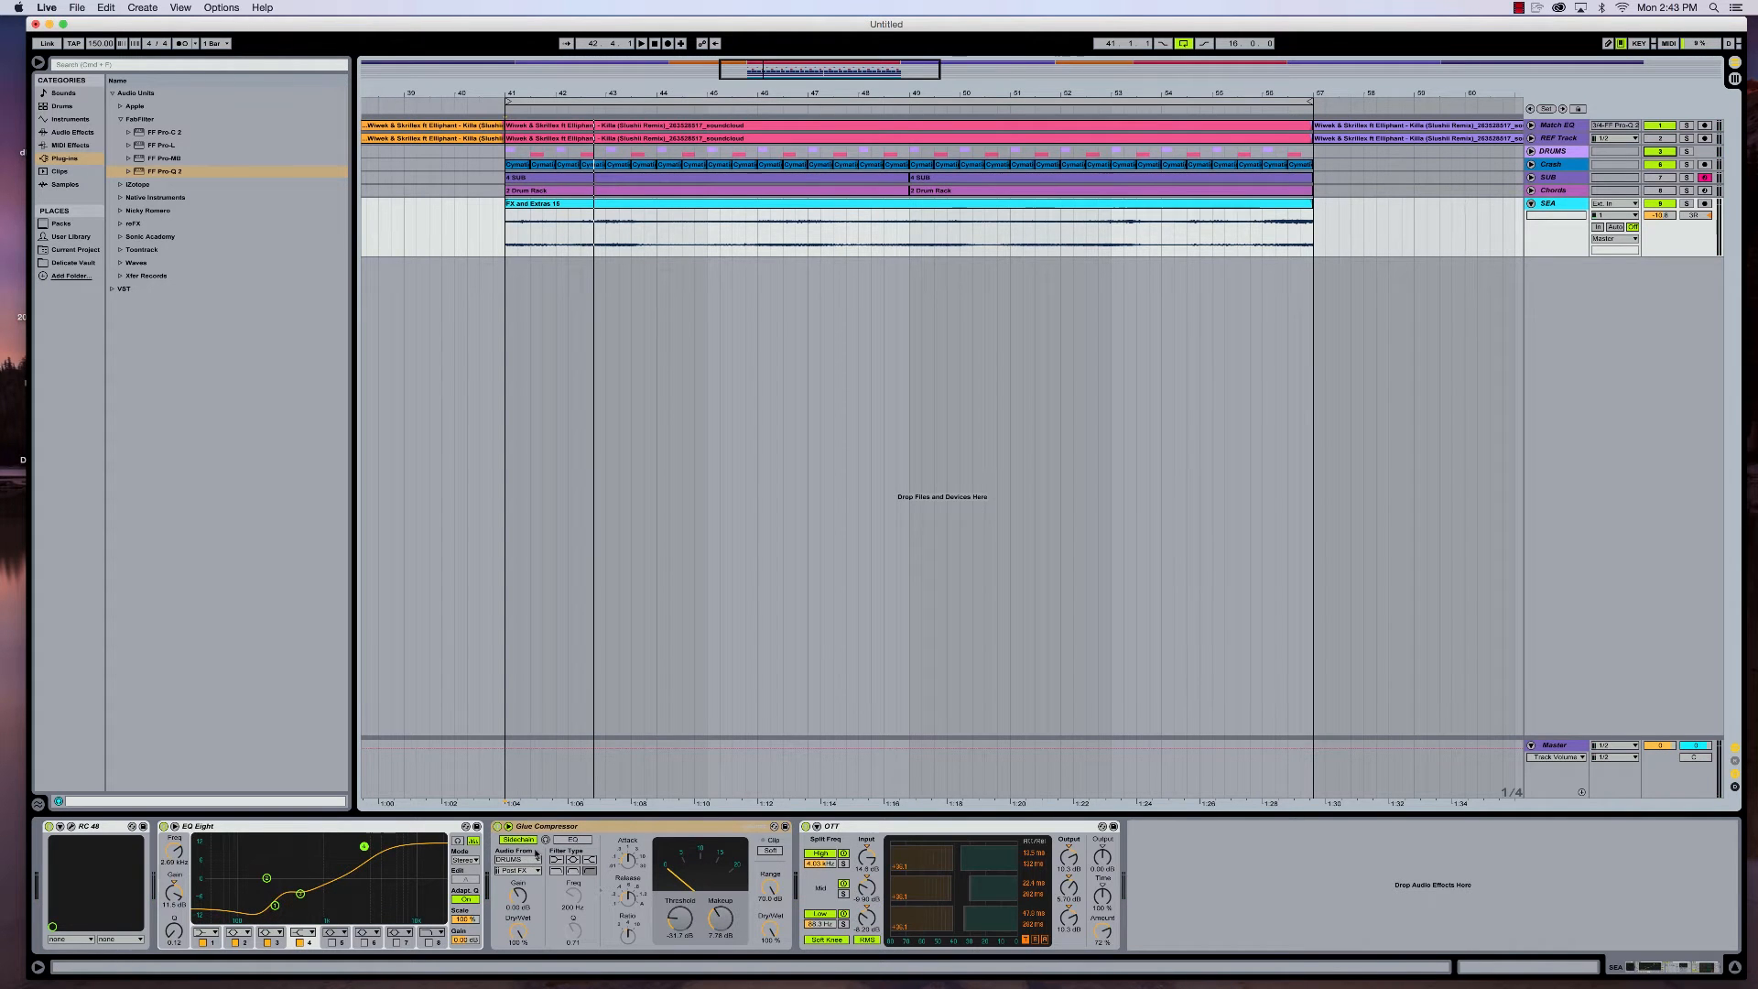
# - Fold the SEA track, unfold and activate the Chords track, and mute the SEA, Crash and DRUMS tracks
pyautogui.click(1531, 204)
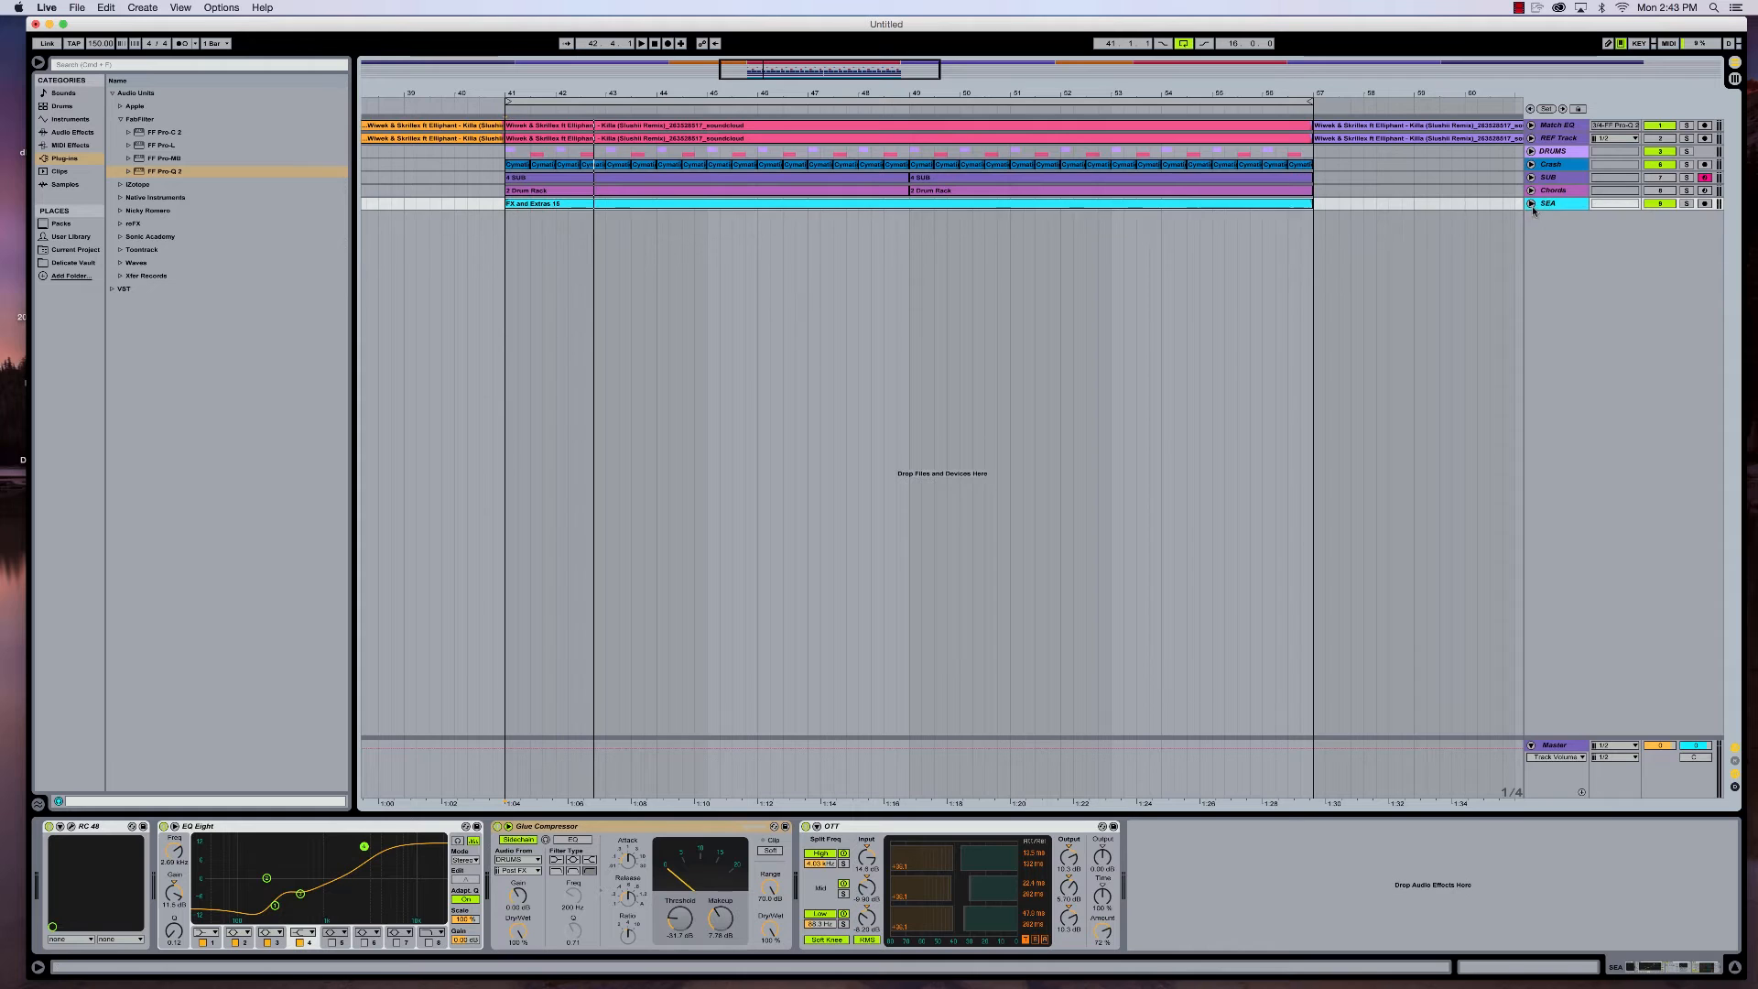
pyautogui.click(1531, 191)
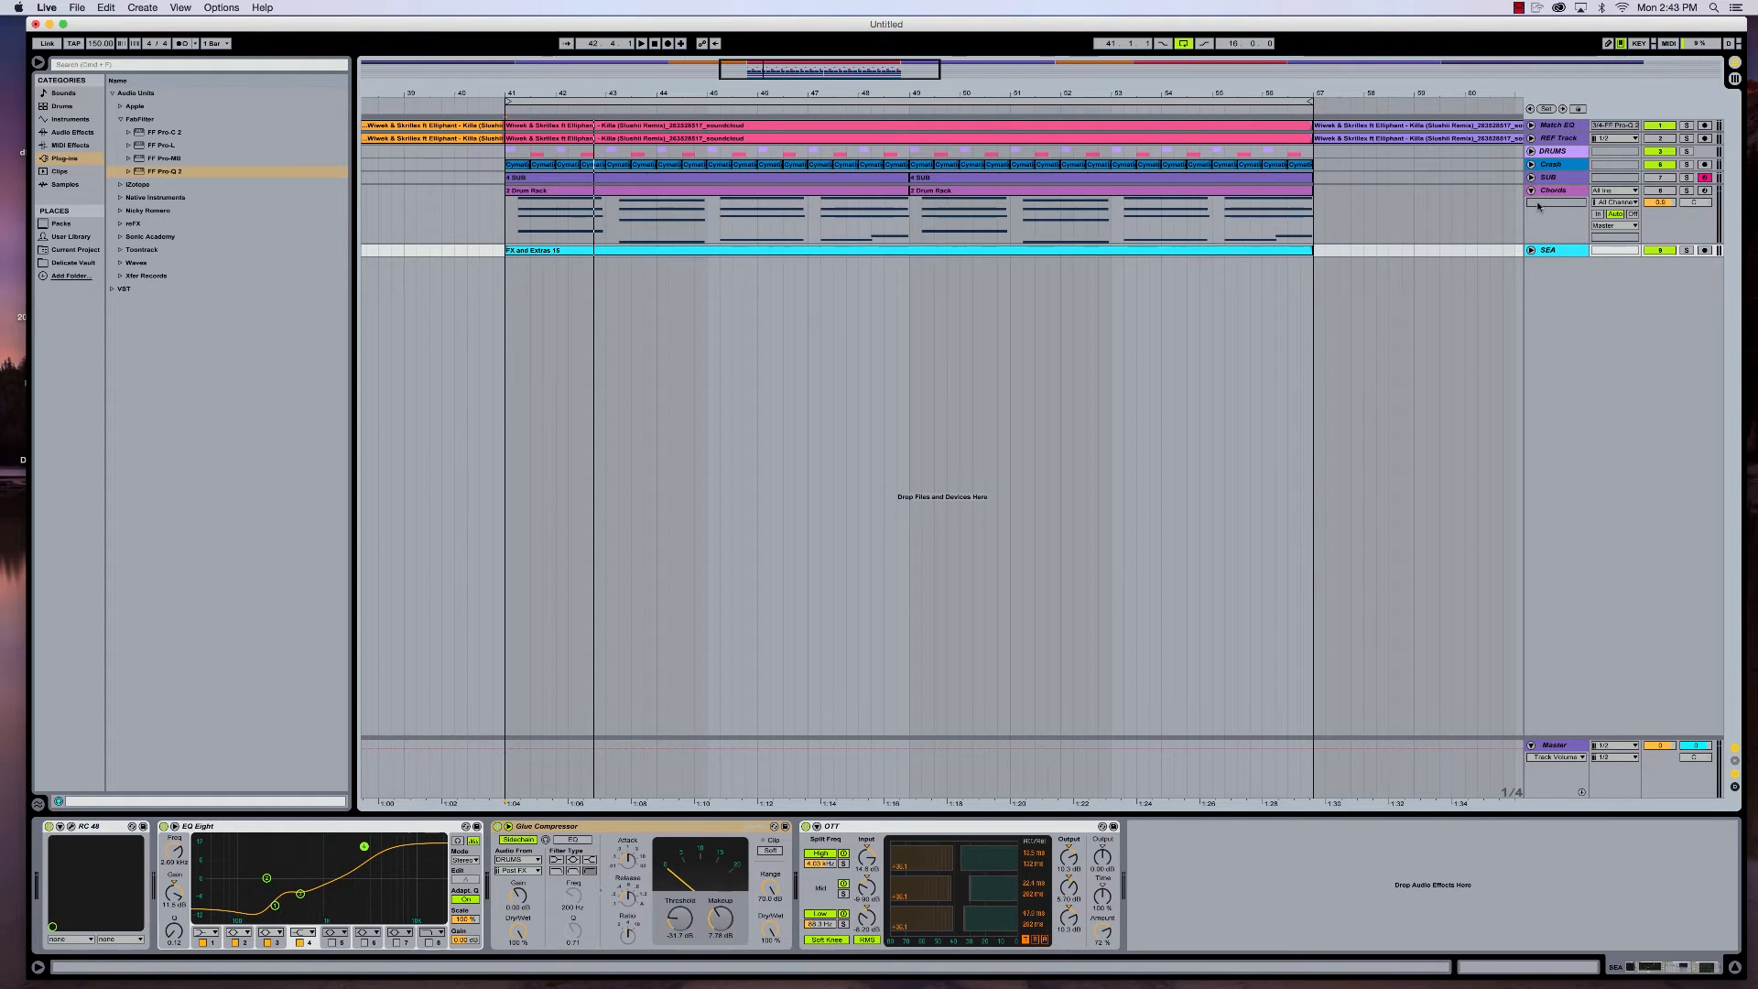
pyautogui.click(1664, 191)
pyautogui.click(1659, 250)
pyautogui.click(1662, 165)
pyautogui.click(1657, 154)
pyautogui.click(1659, 152)
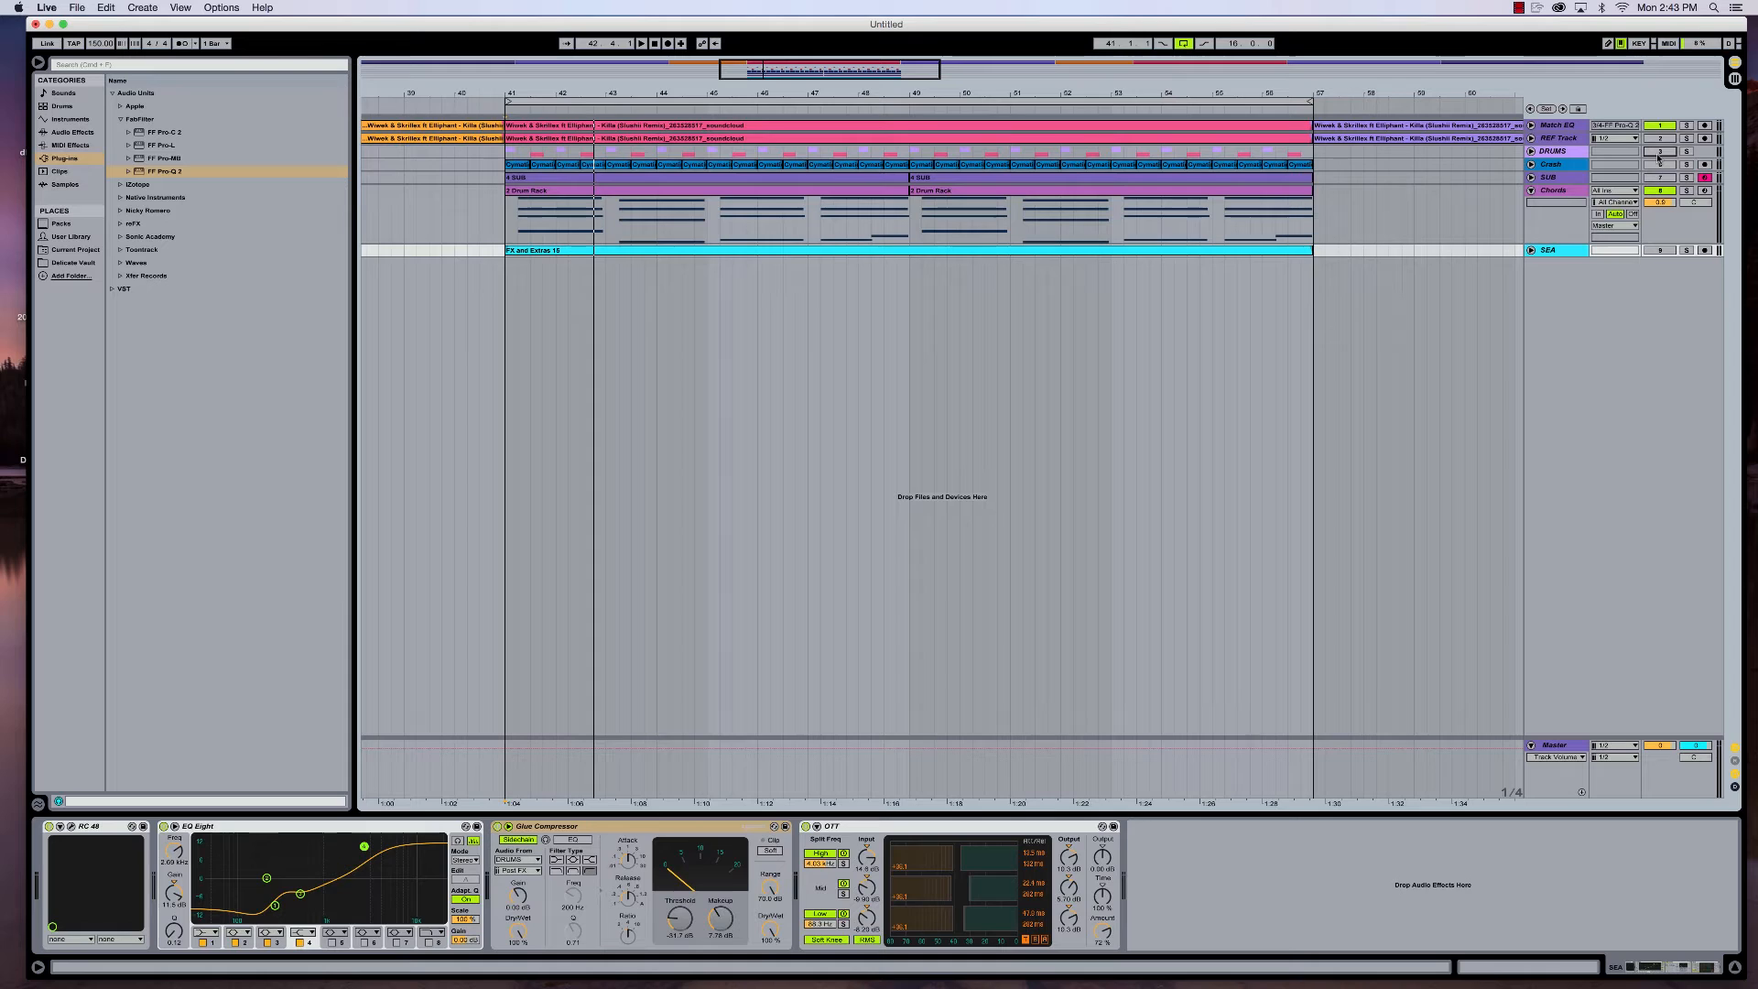
# - Show the Chords track's device chain and play the chords through it
pyautogui.click(1564, 191)
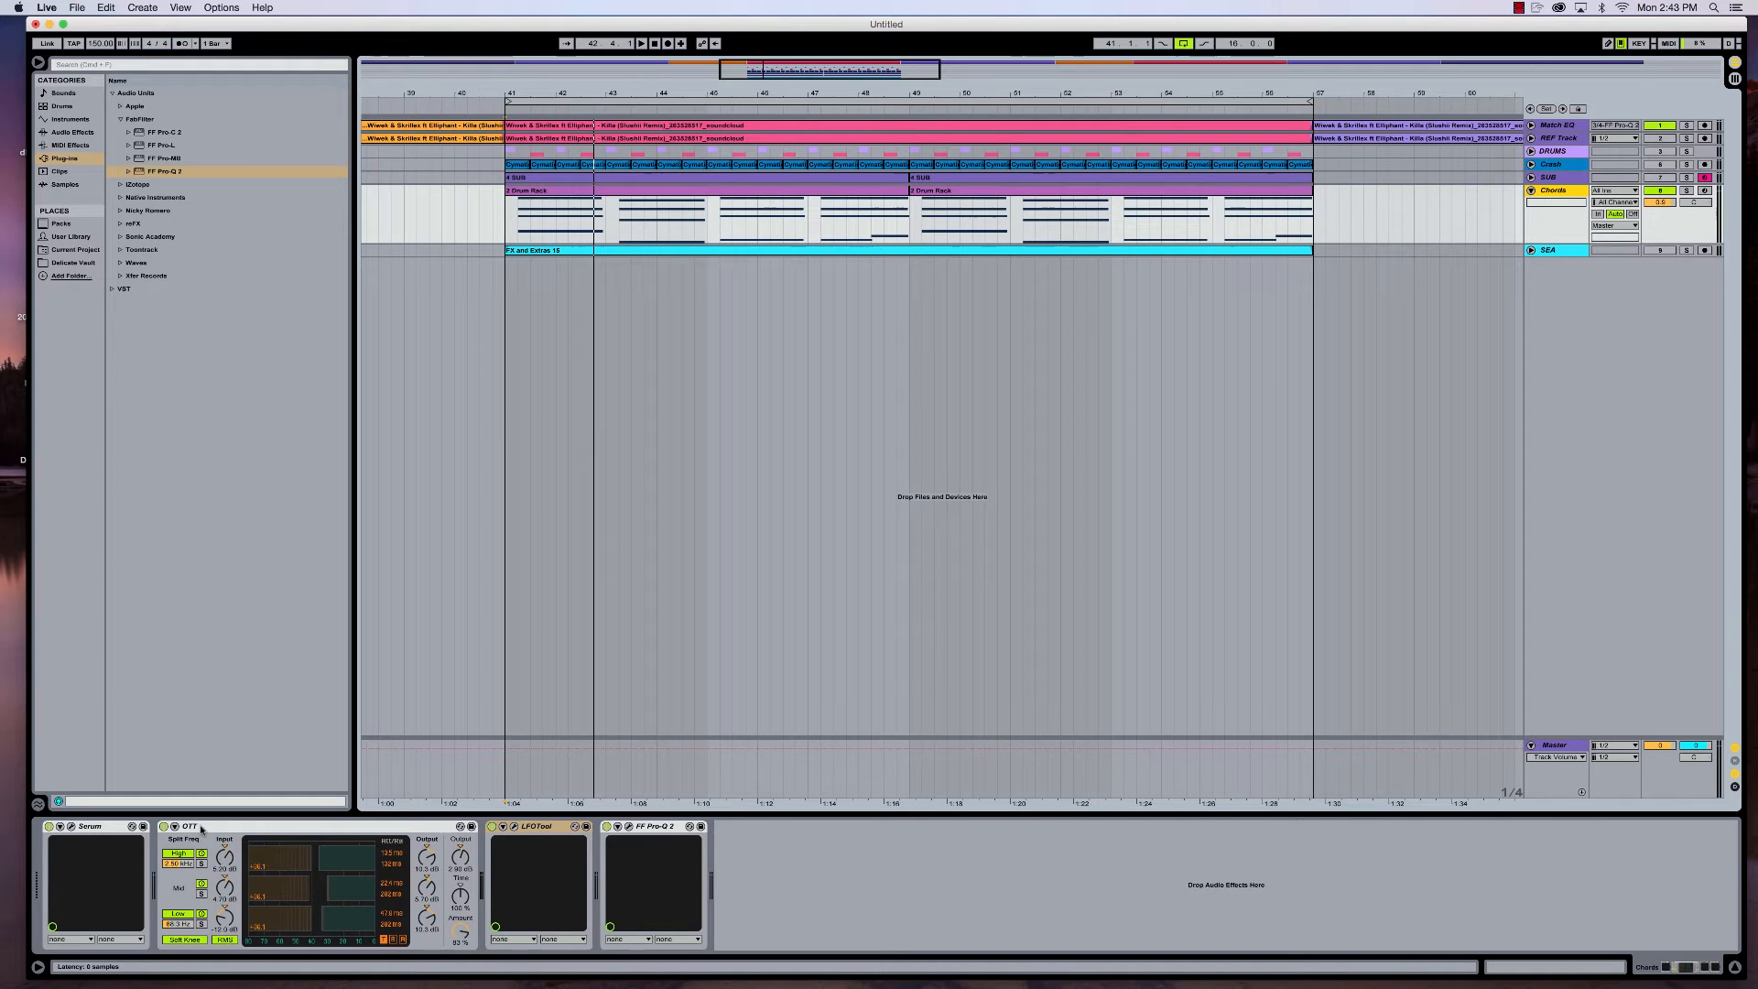
pyautogui.press('space')
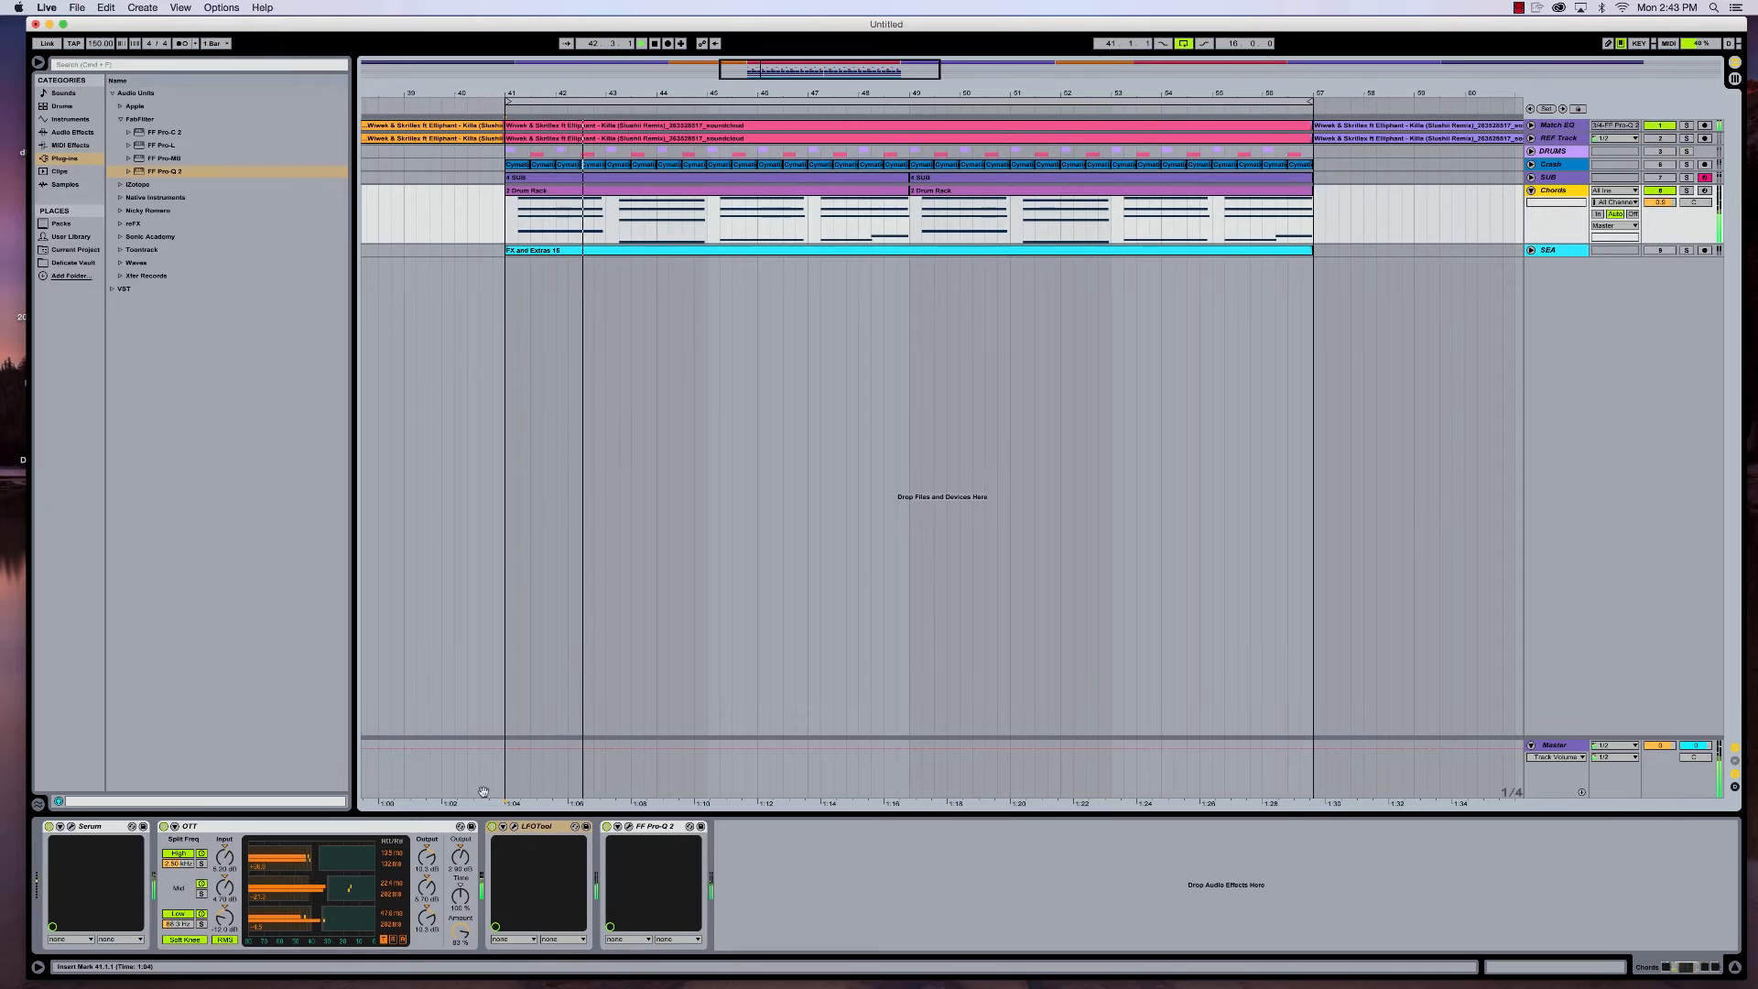
# - Inspect the LFOTool plug-in on the Chords track and close its window while the chords play
pyautogui.click(514, 827)
pyautogui.moveTo(800, 682); pyautogui.dragTo(812, 683)
pyautogui.click(486, 466)
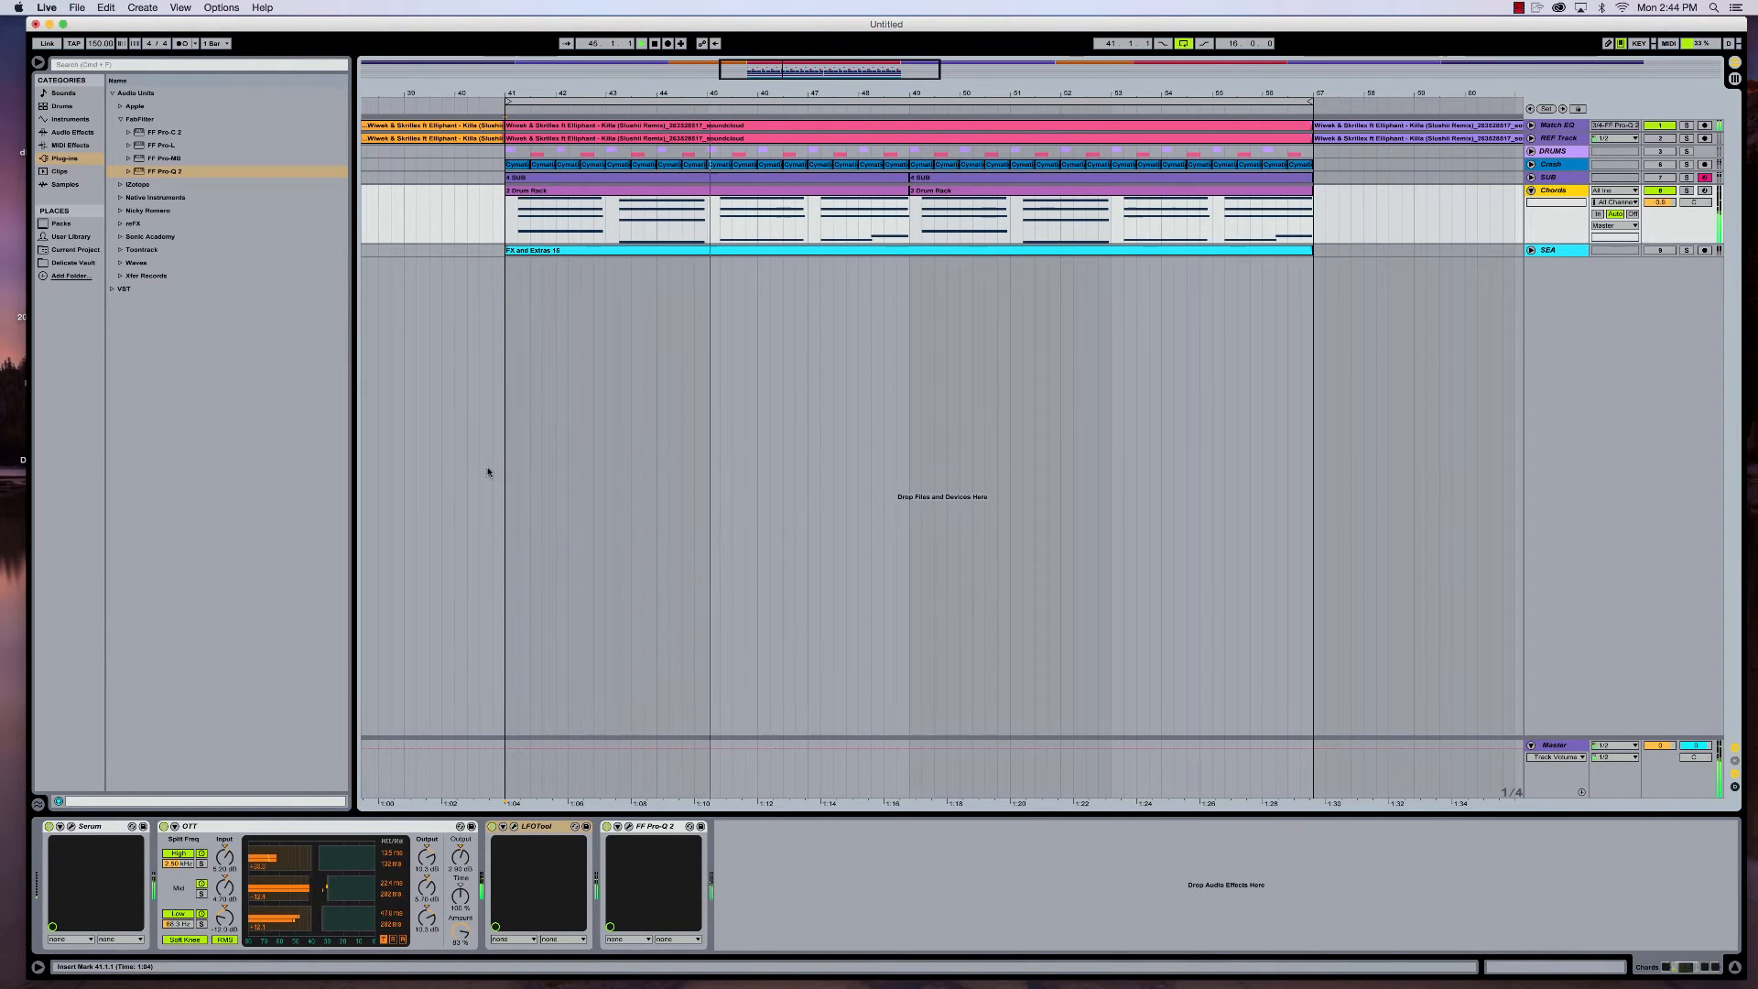
# - Reactivate the DRUMS group, Crash and SEA tracks and play the loop together with the chords
pyautogui.click(1658, 152)
pyautogui.click(1661, 165)
pyautogui.click(1659, 250)
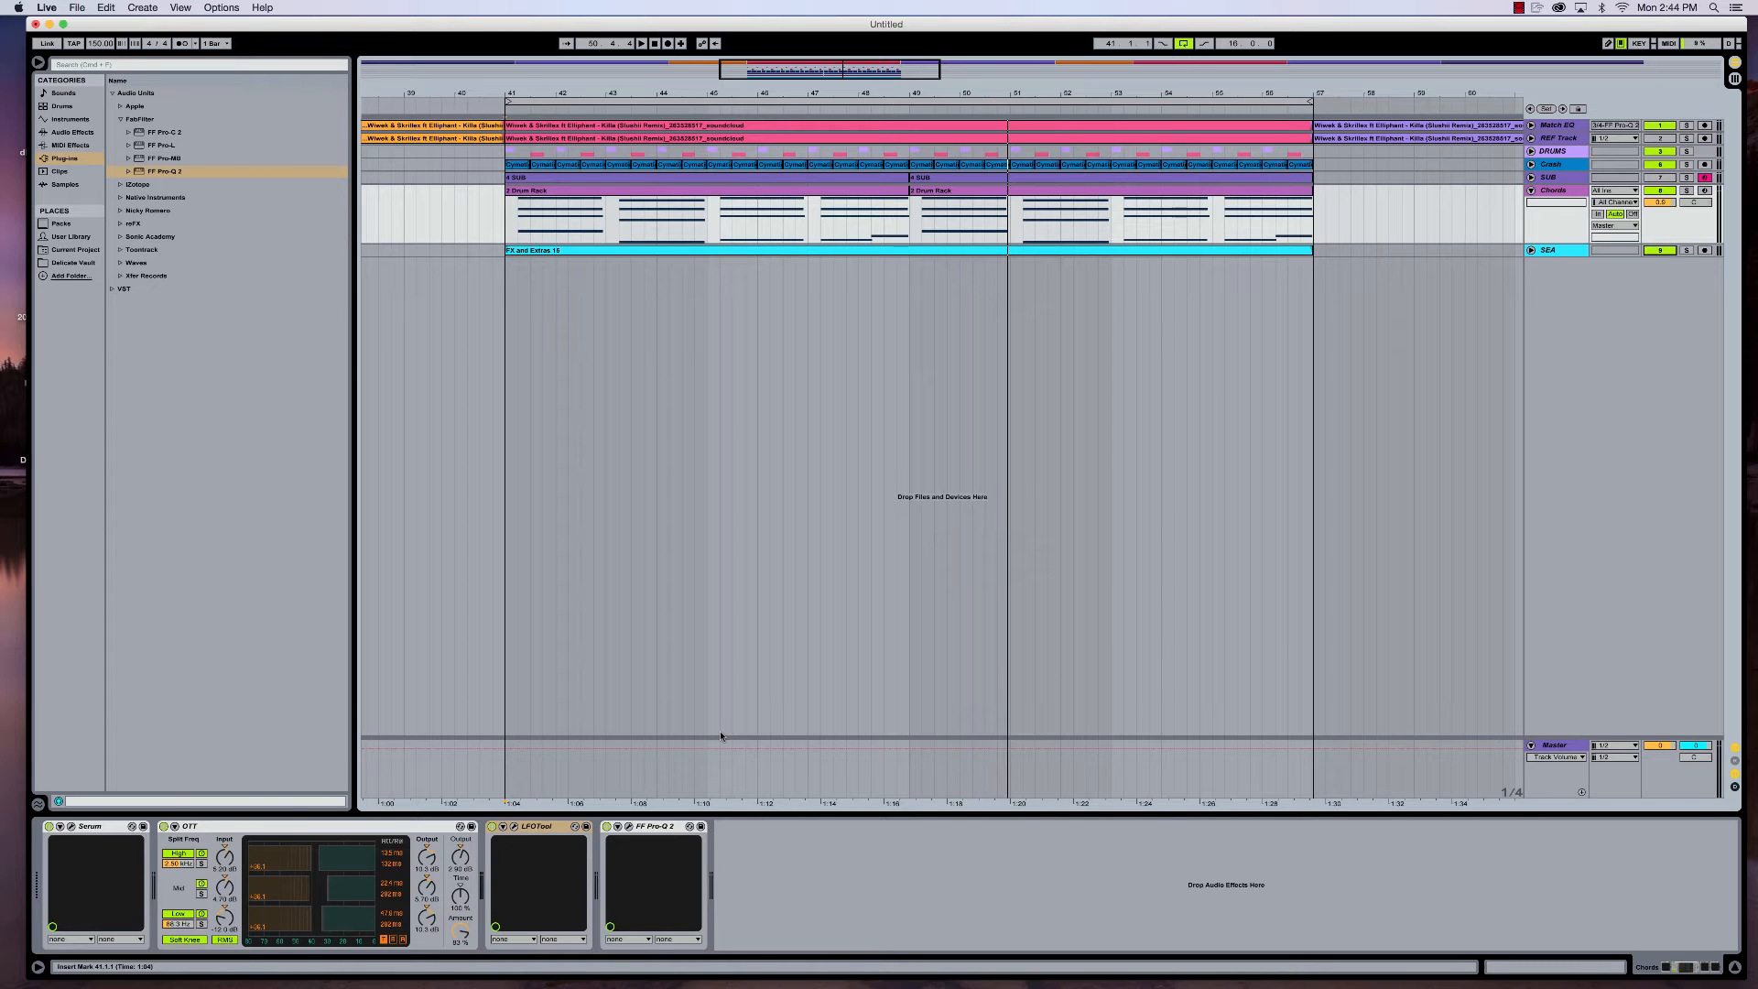
pyautogui.press('space')
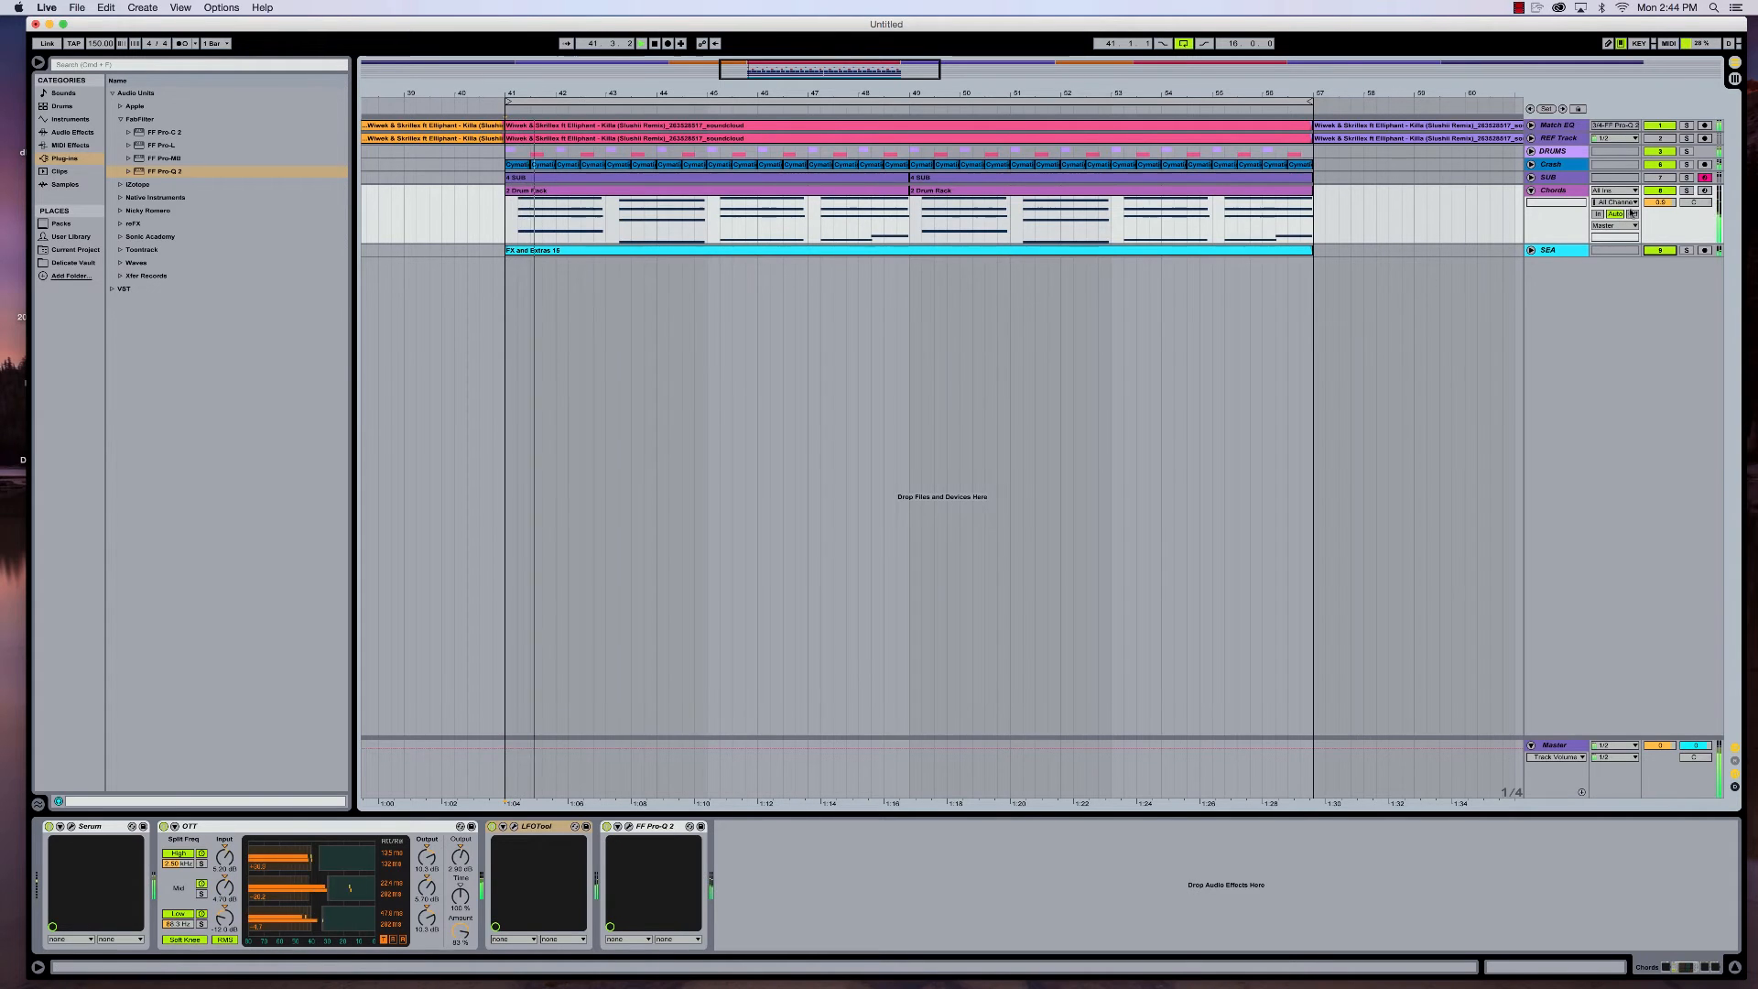
pyautogui.click(1665, 192)
pyautogui.click(1665, 251)
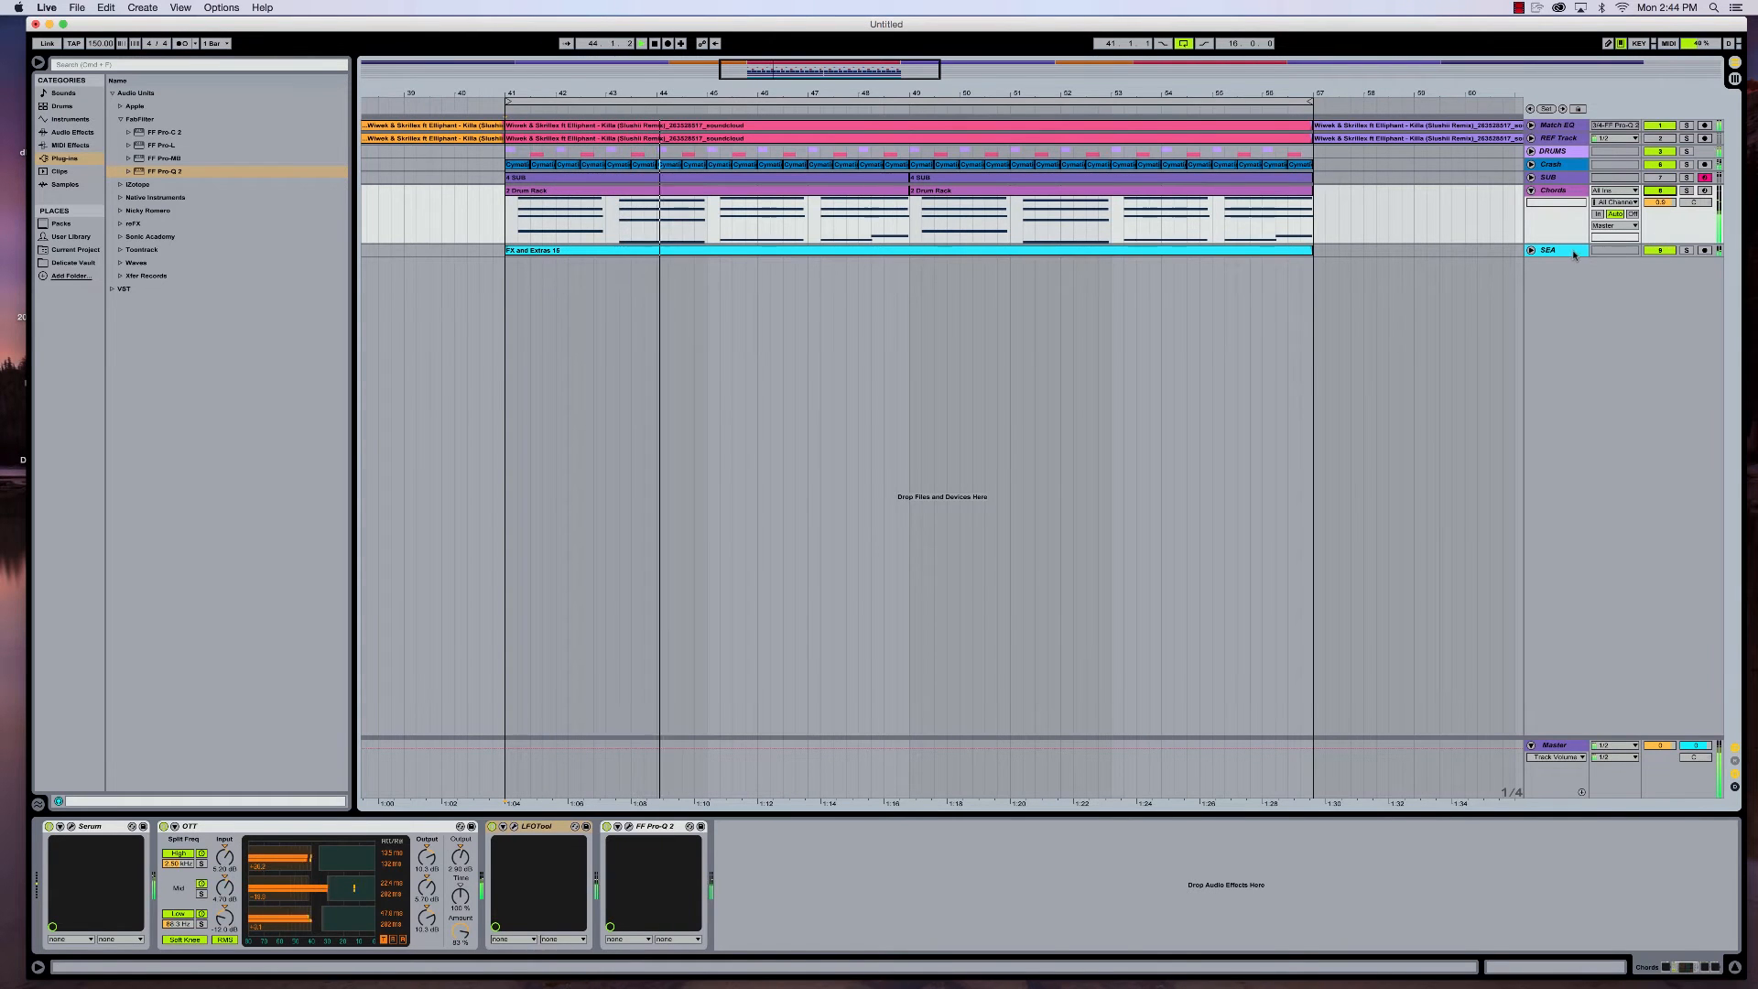
# - Fold the SEA and Chords tracks, and unfold the SUB track with its device chain shown
pyautogui.click(1532, 251)
pyautogui.click(1532, 251)
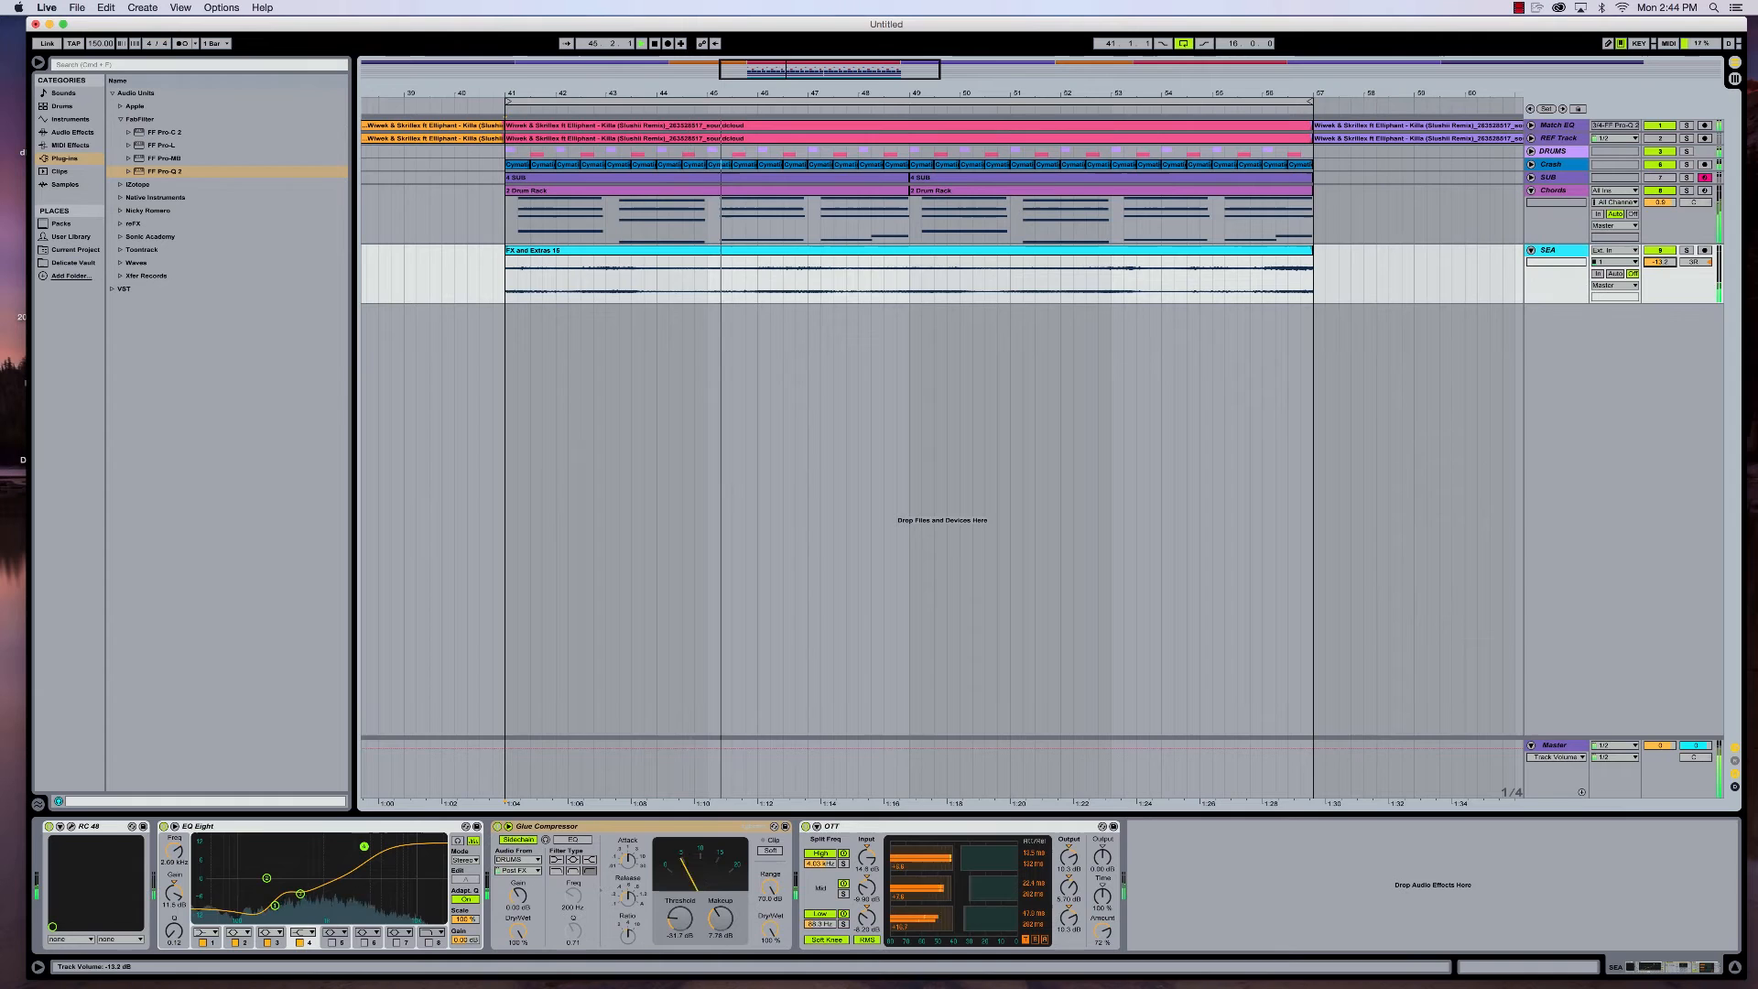
pyautogui.click(1532, 251)
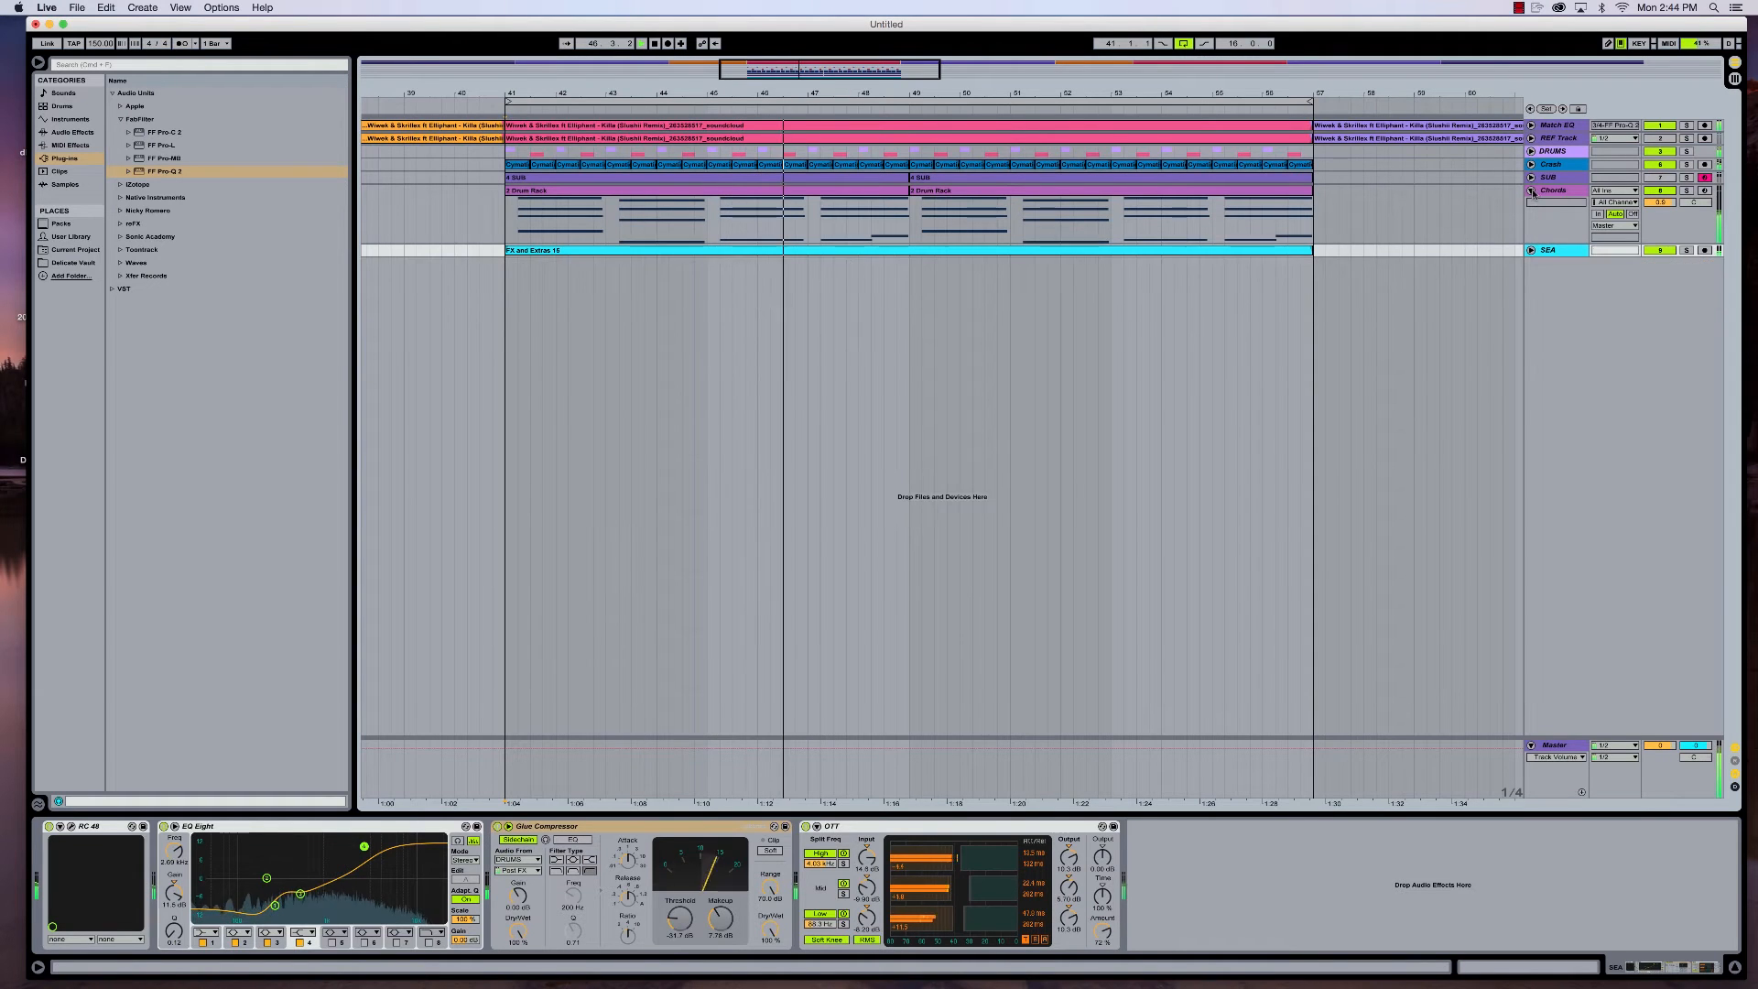
pyautogui.click(1532, 191)
pyautogui.click(1531, 178)
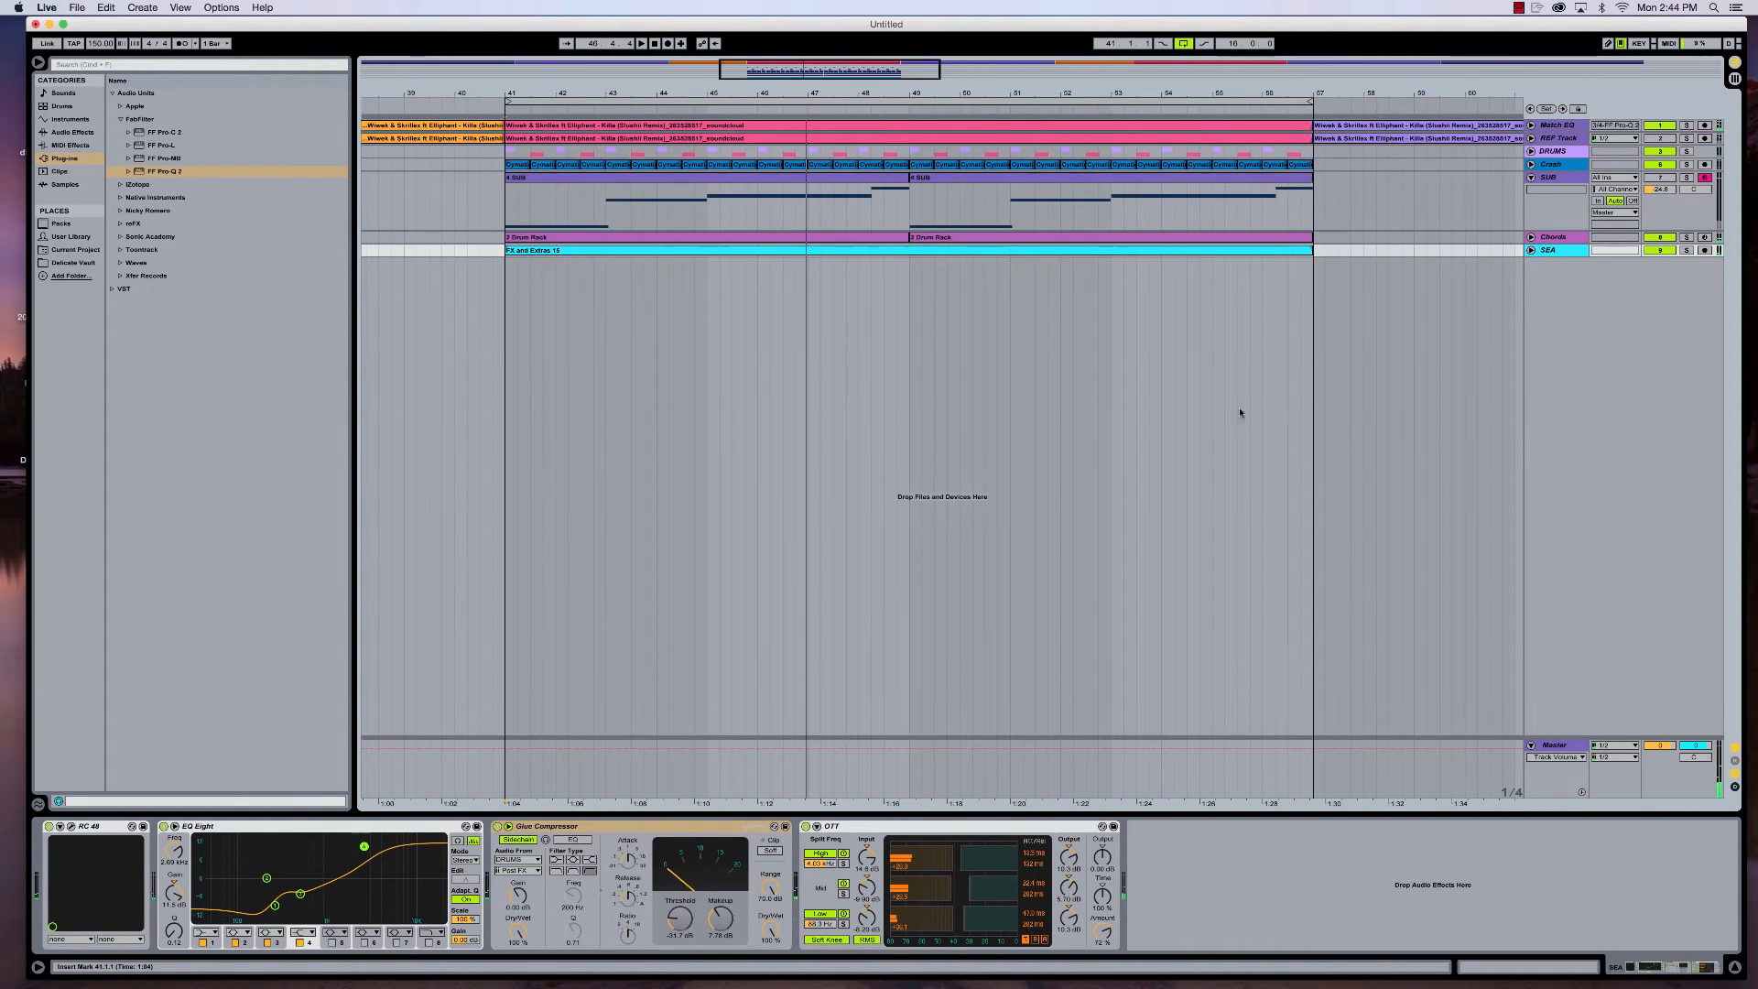
pyautogui.click(1549, 177)
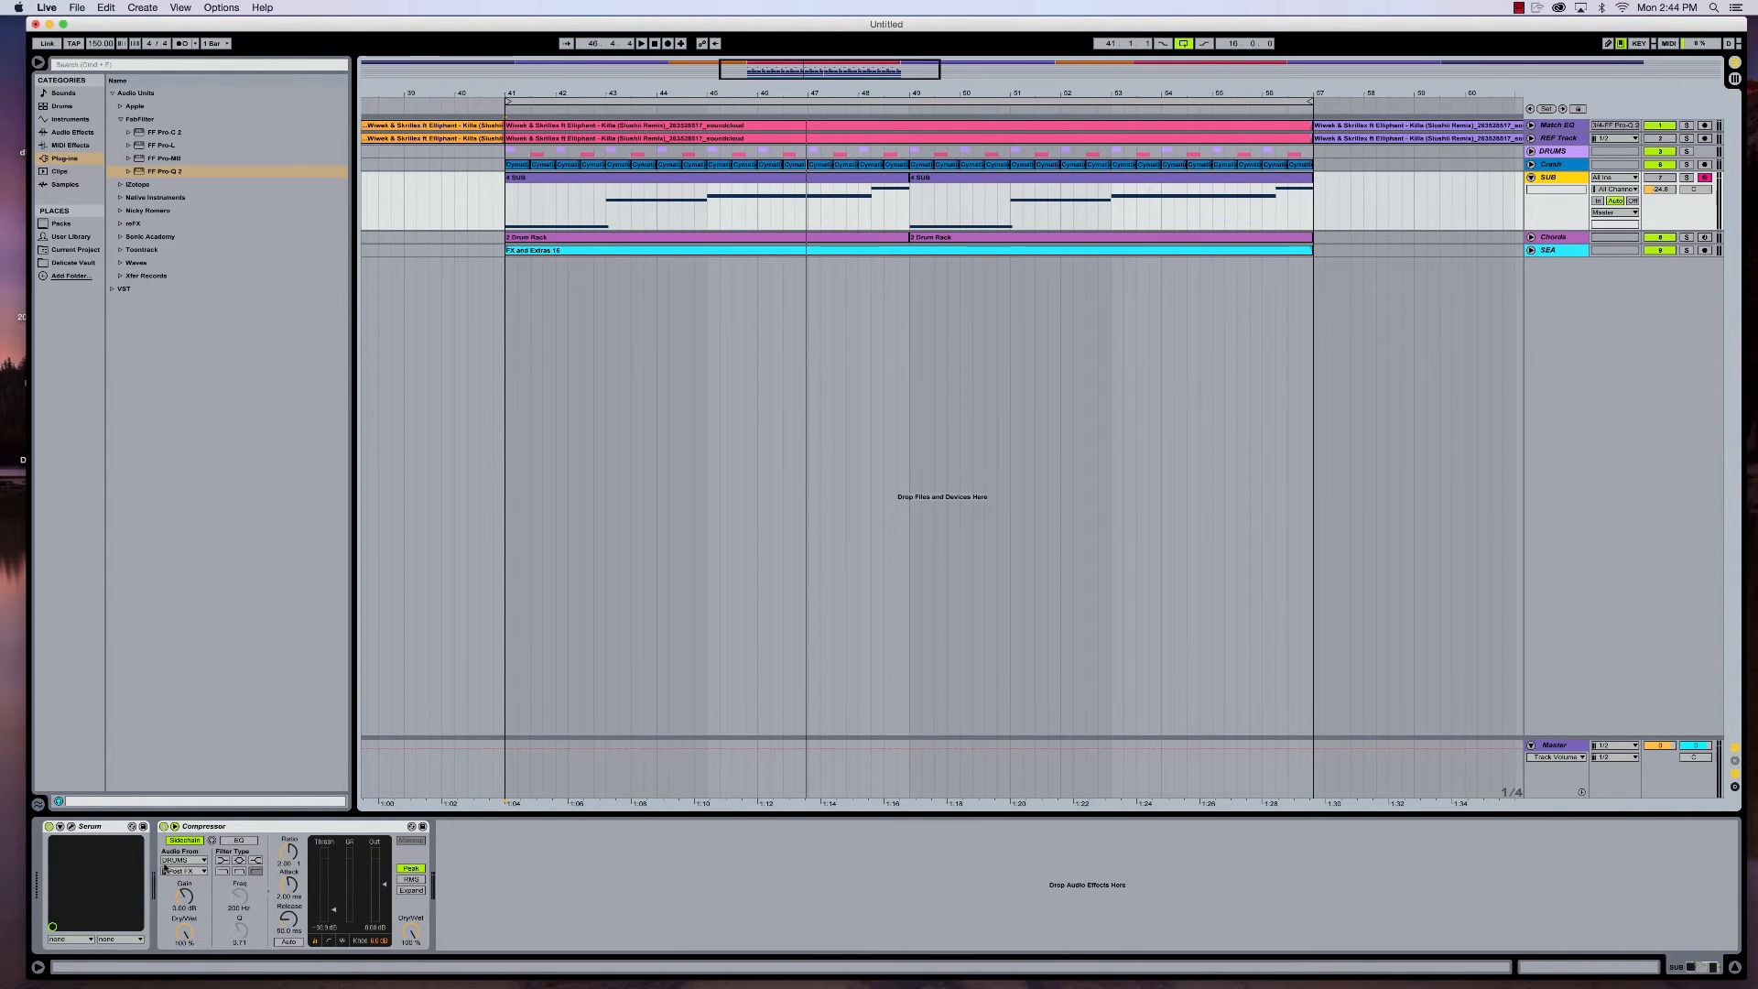
# - Activate the SUB track and play the loop with all tracks
pyautogui.click(1659, 179)
pyautogui.click(1658, 179)
pyautogui.press('space')
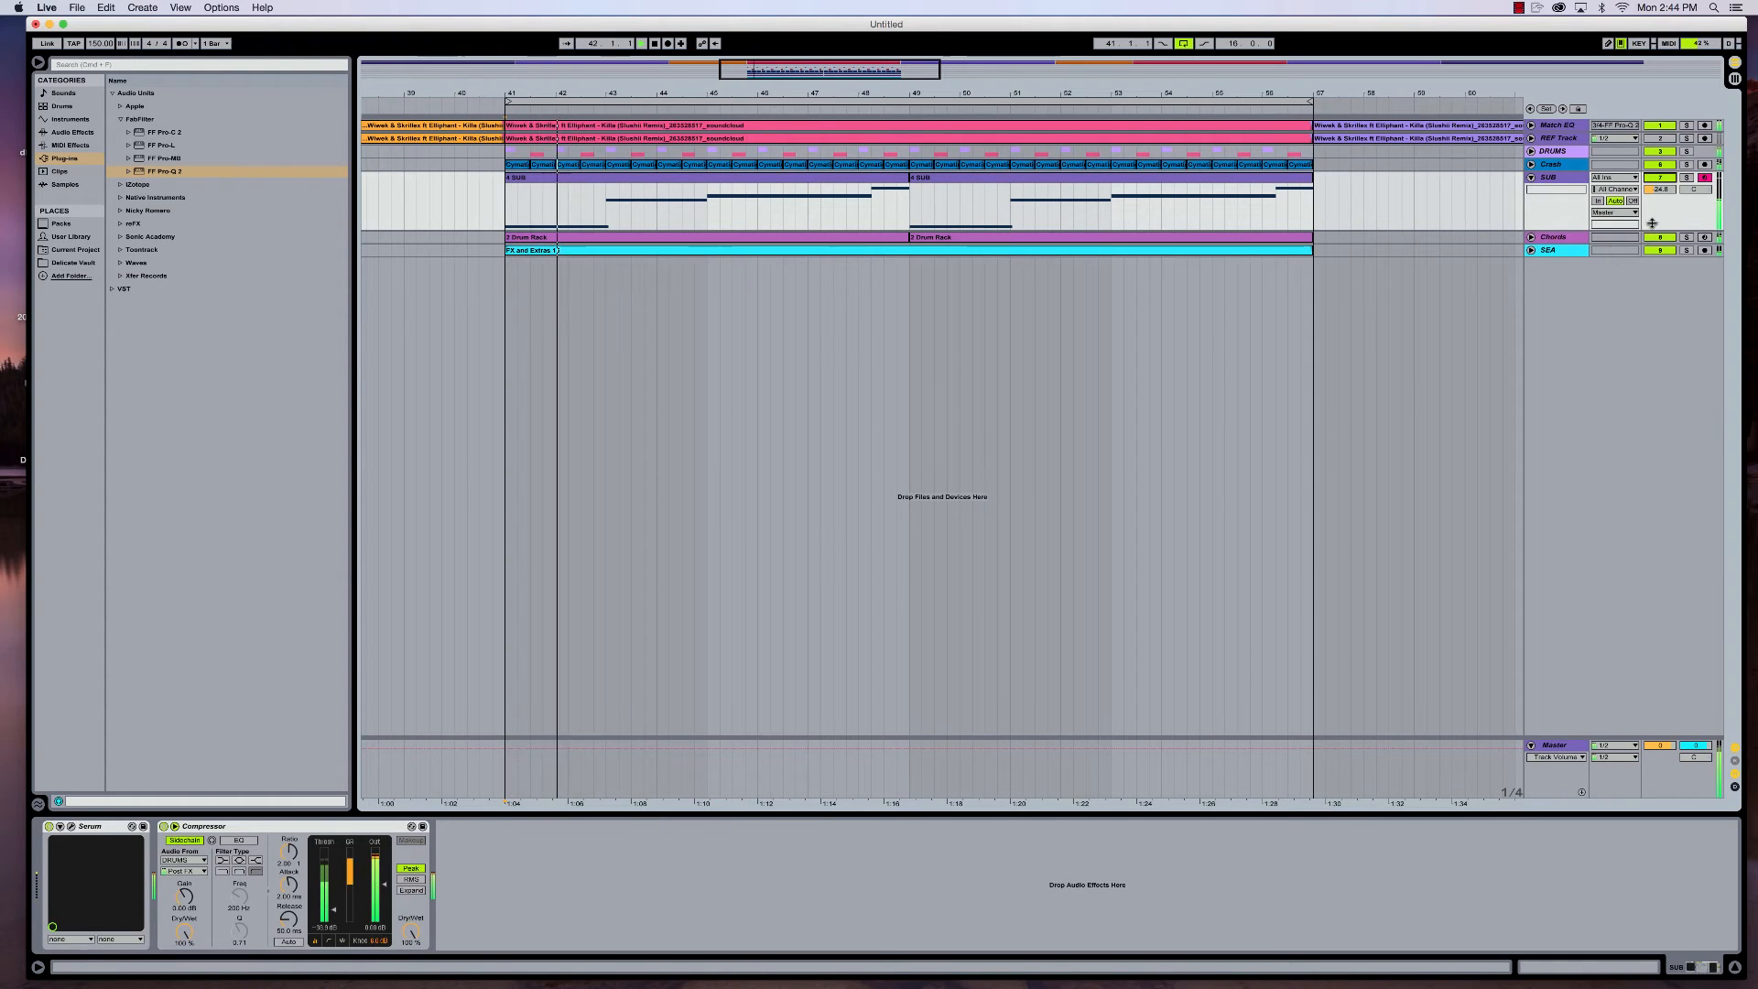
# - Listen to the SUB track with the DRUMS group and Crash while Chords and SEA are muted, and reactivate both muted tracks
pyautogui.click(1659, 165)
pyautogui.click(1658, 153)
pyautogui.click(1659, 238)
pyautogui.click(1655, 252)
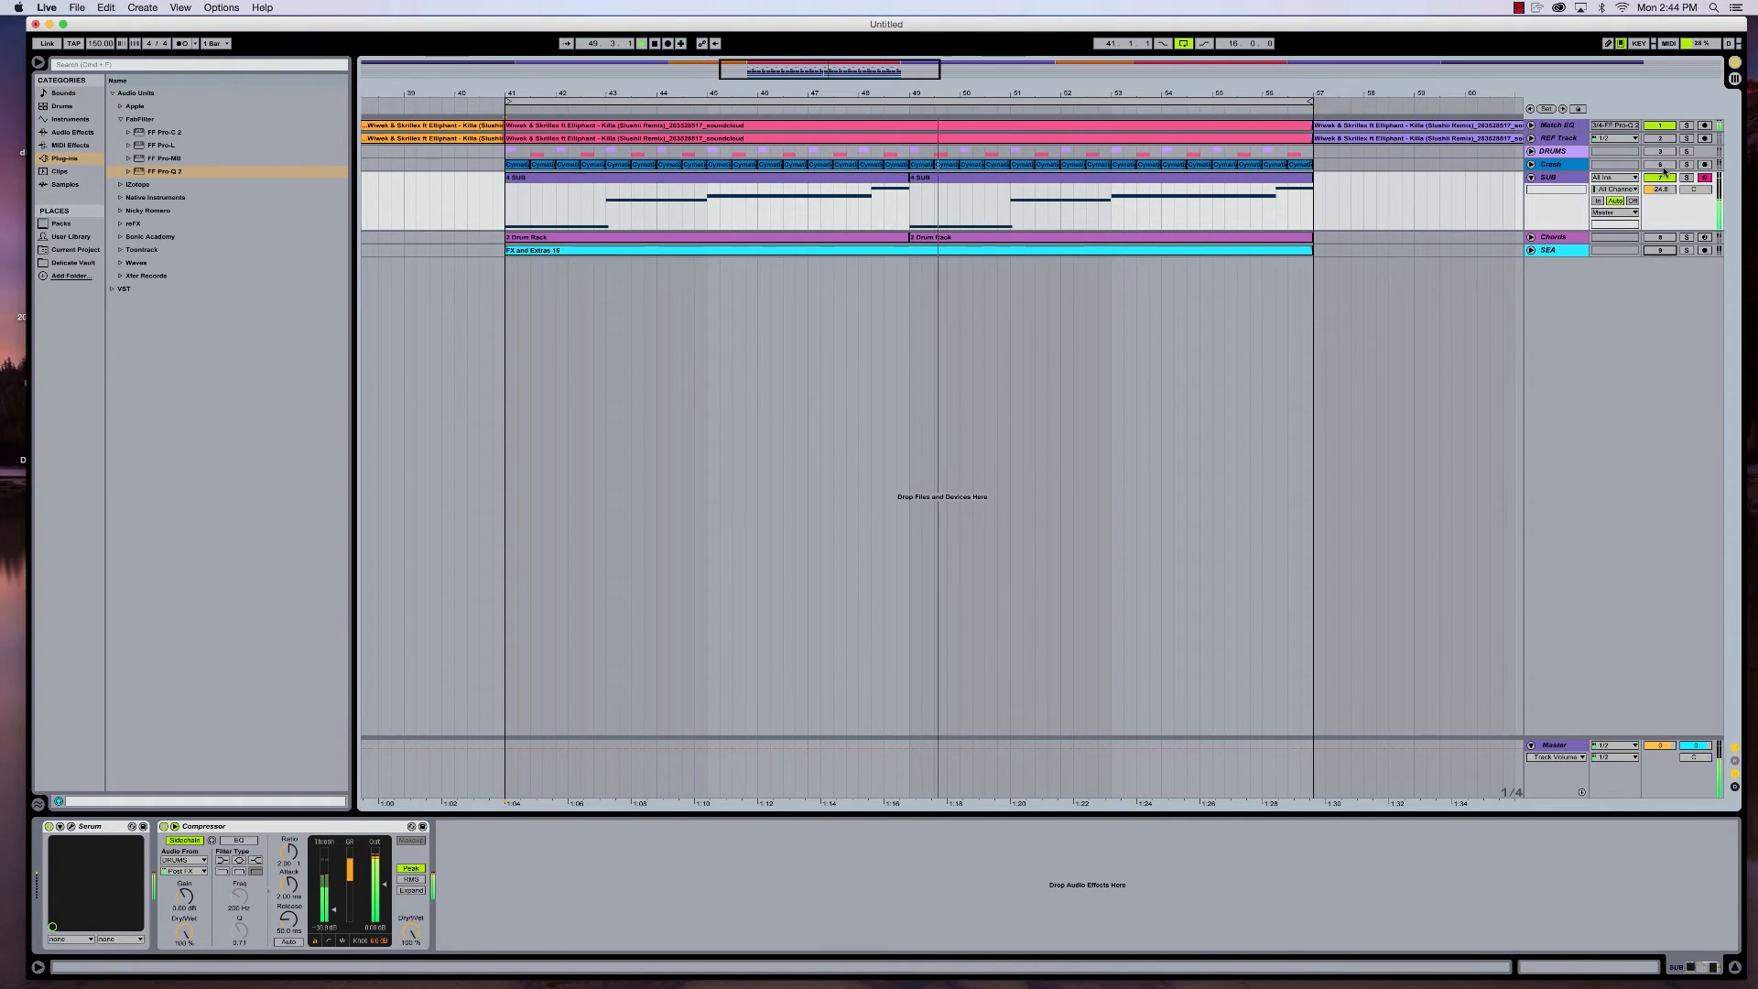
pyautogui.click(1657, 237)
pyautogui.click(1657, 250)
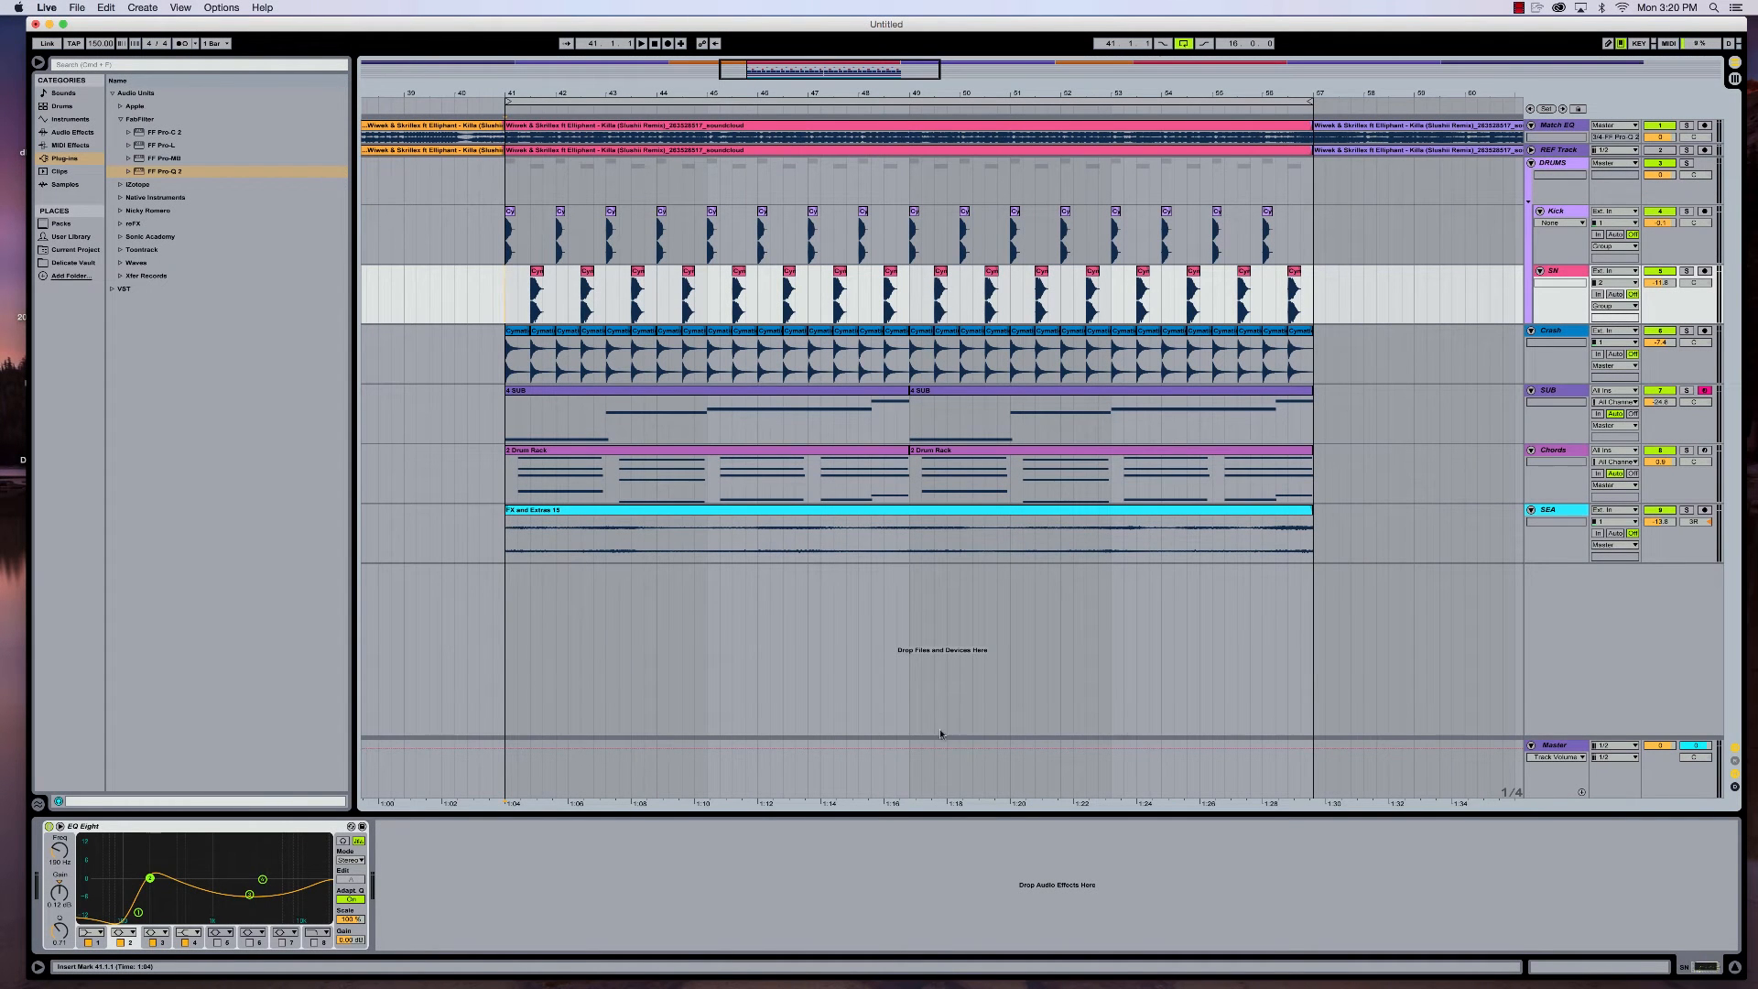
# - Show the Master track's device chain and compare the loop with the Mastering - catch peaks compressor bypassed and re-enabled
pyautogui.click(1551, 745)
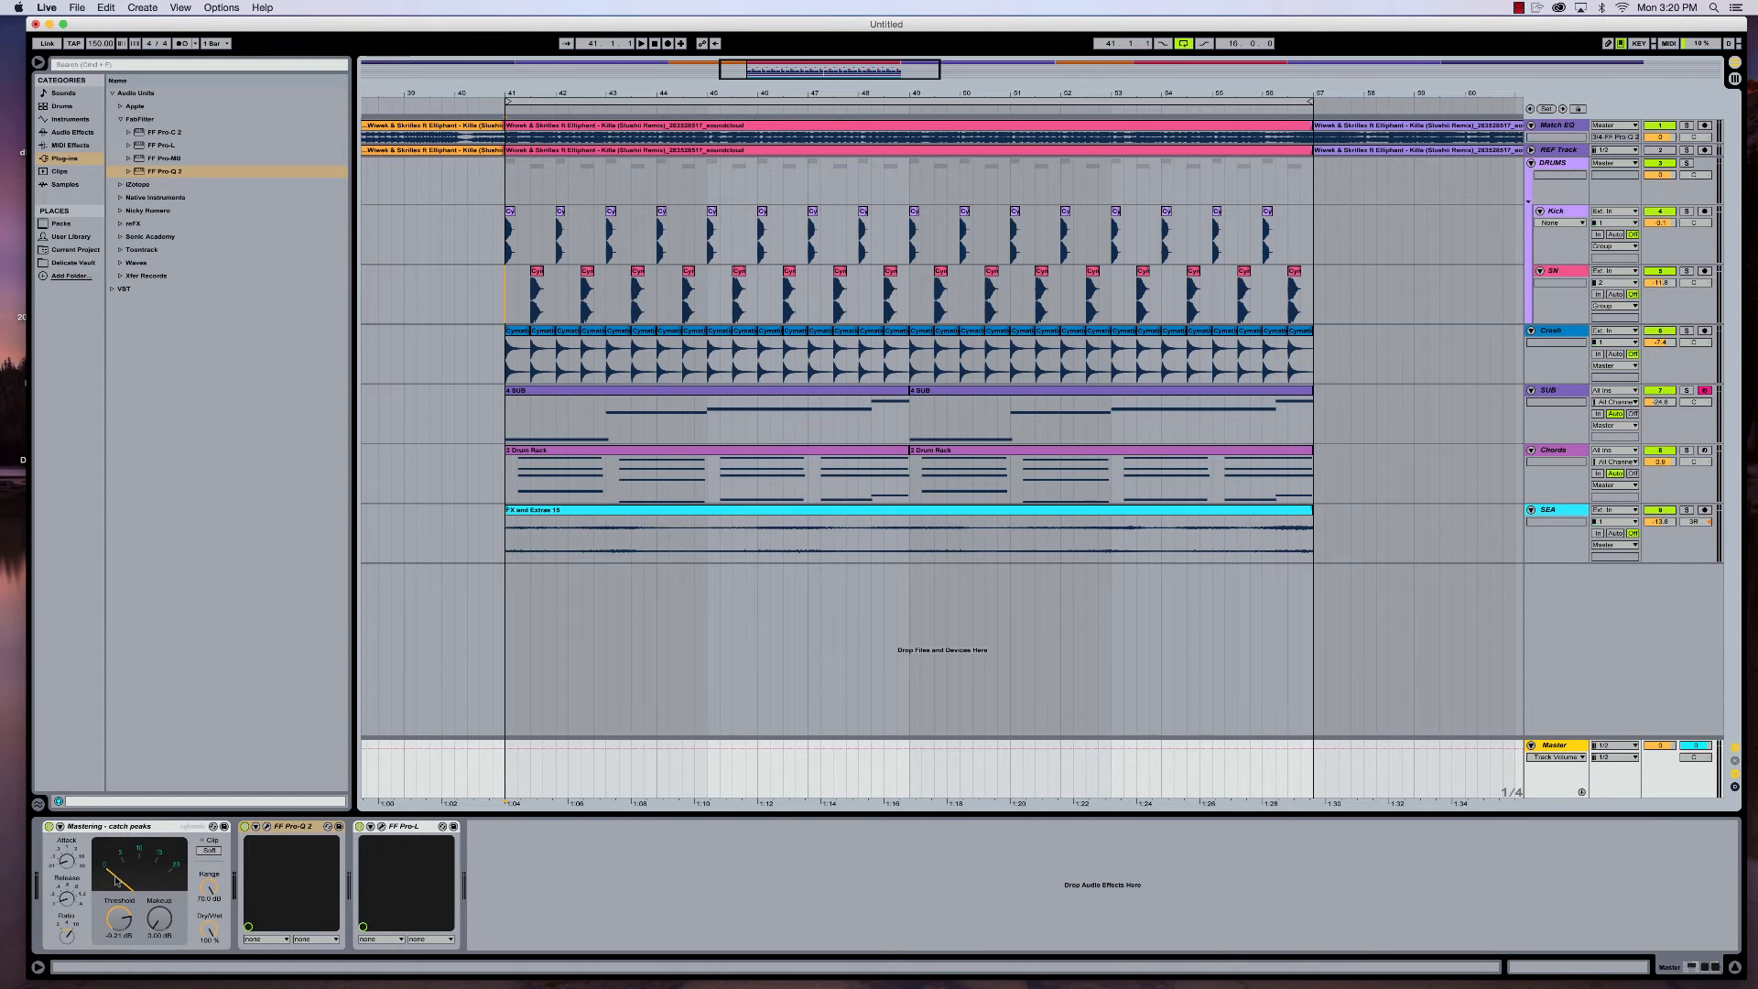
pyautogui.press('space')
pyautogui.press('space')
pyautogui.click(50, 827)
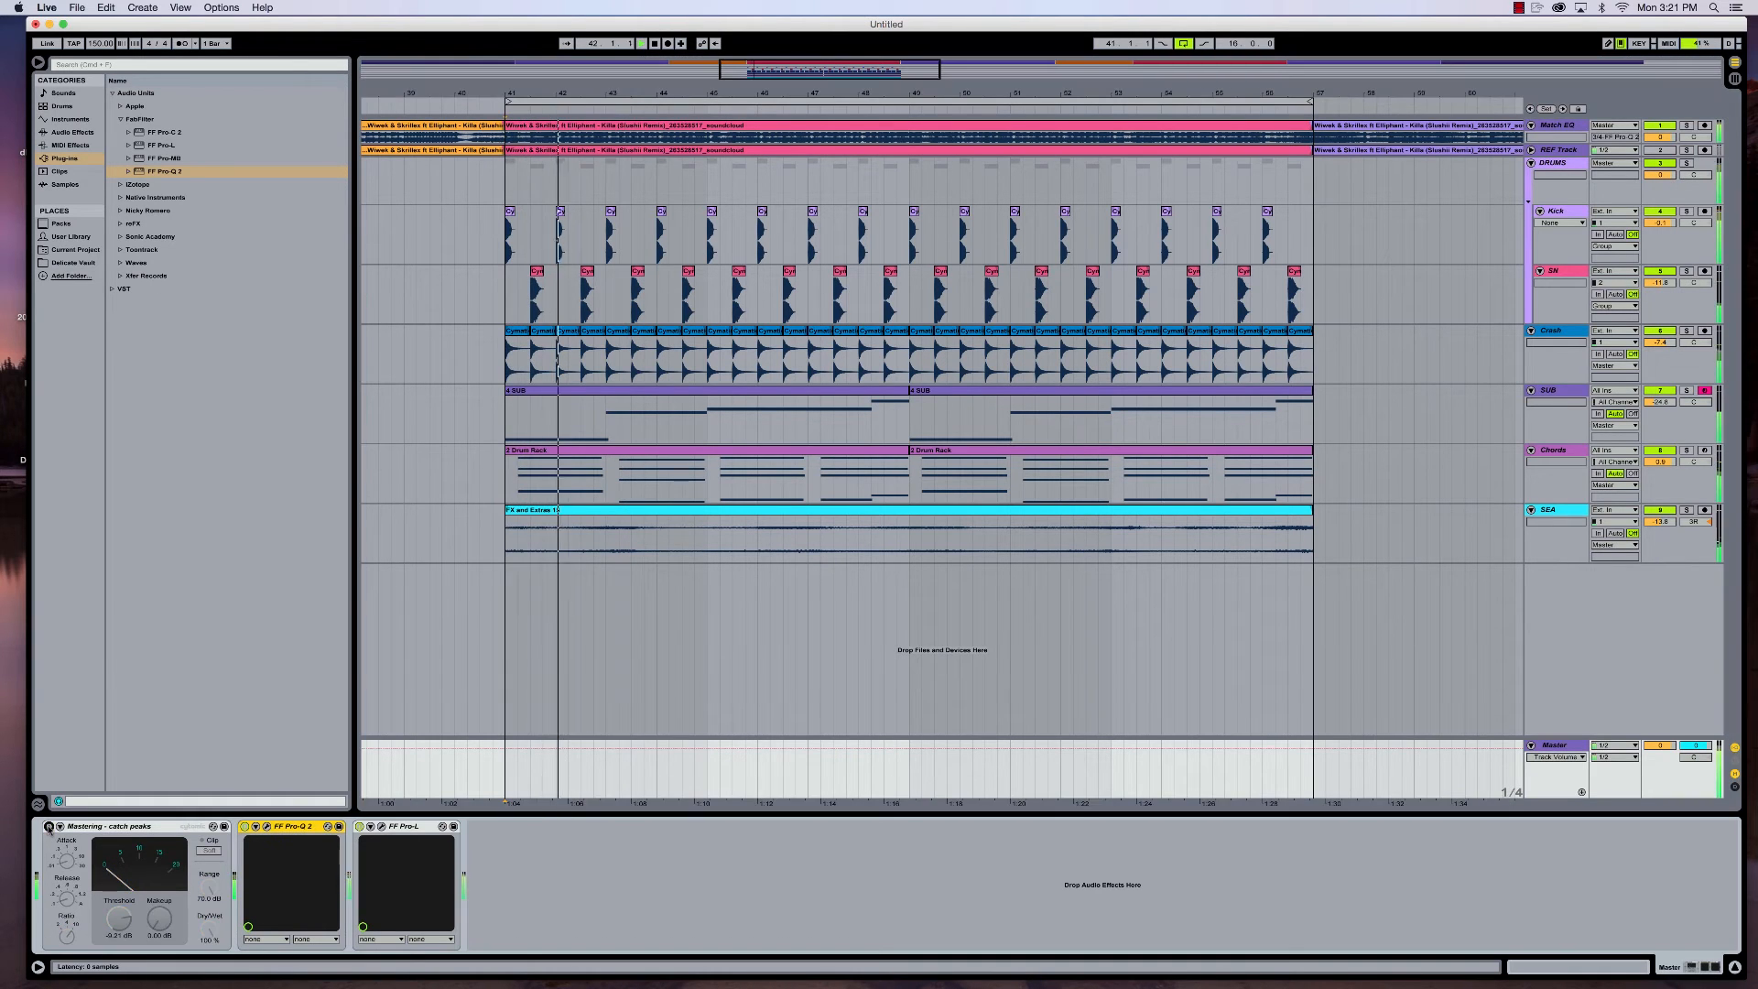
pyautogui.click(49, 826)
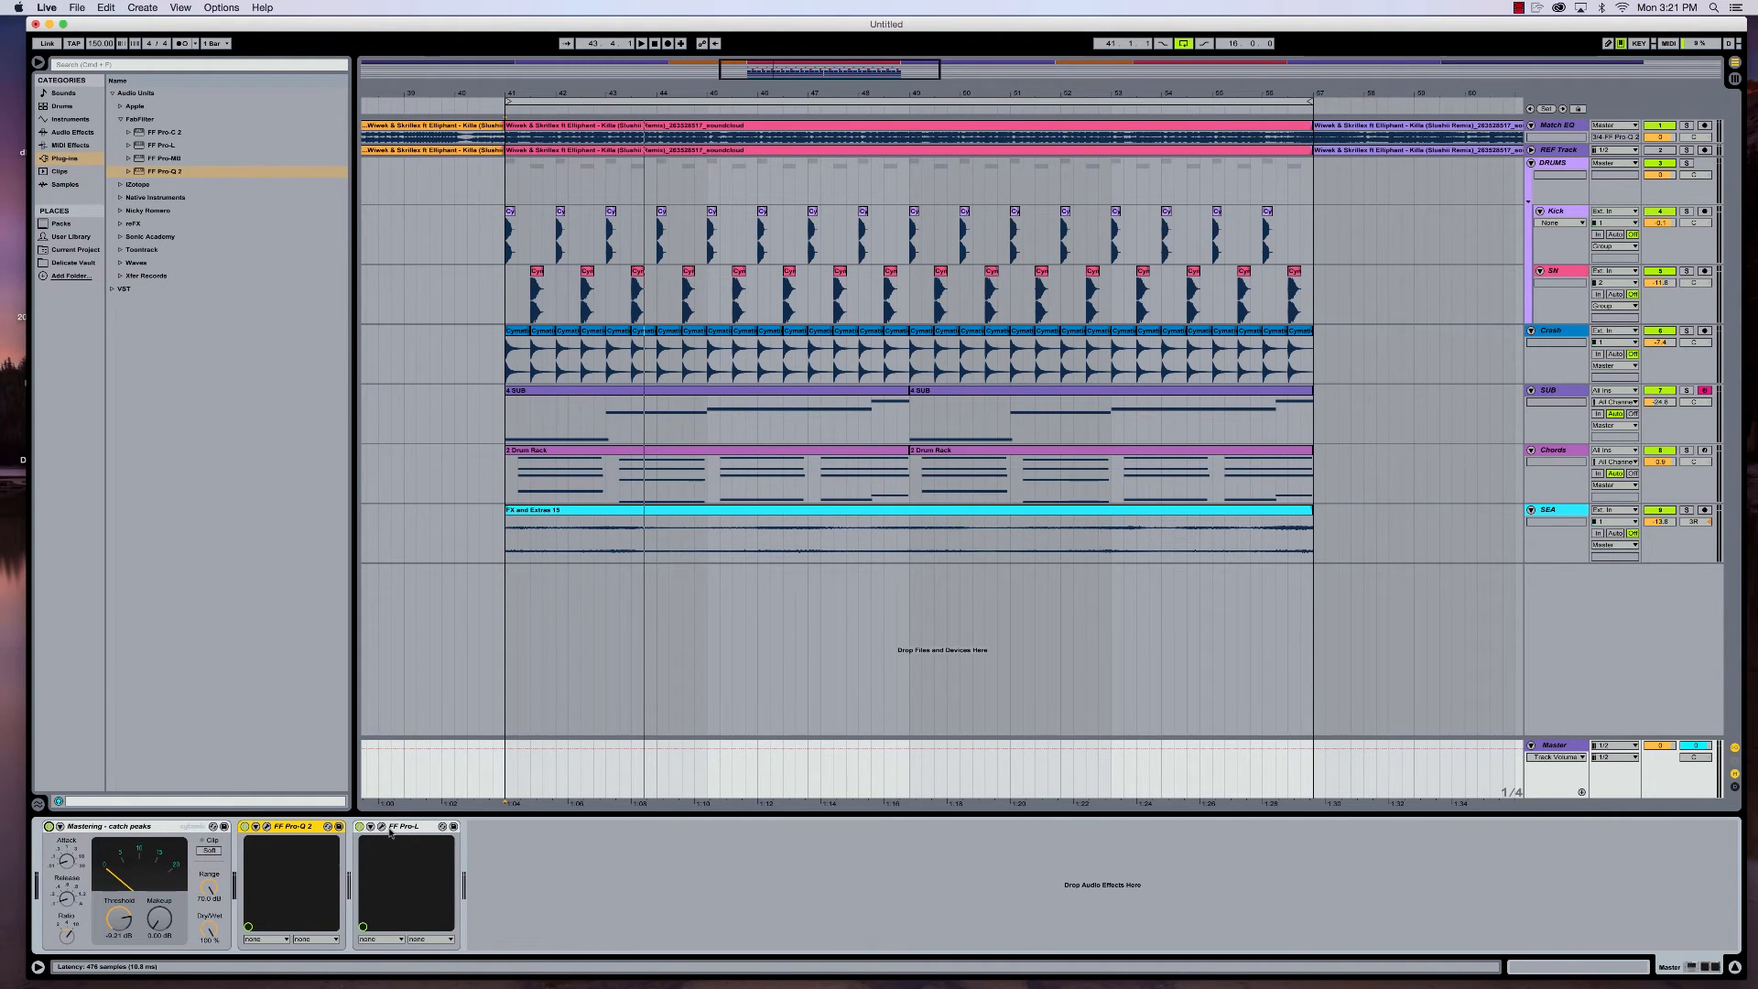
# - Open the Master track's FF Pro-Q 2 and examine its EQ curve and spectrum while the loop plays
pyautogui.click(266, 826)
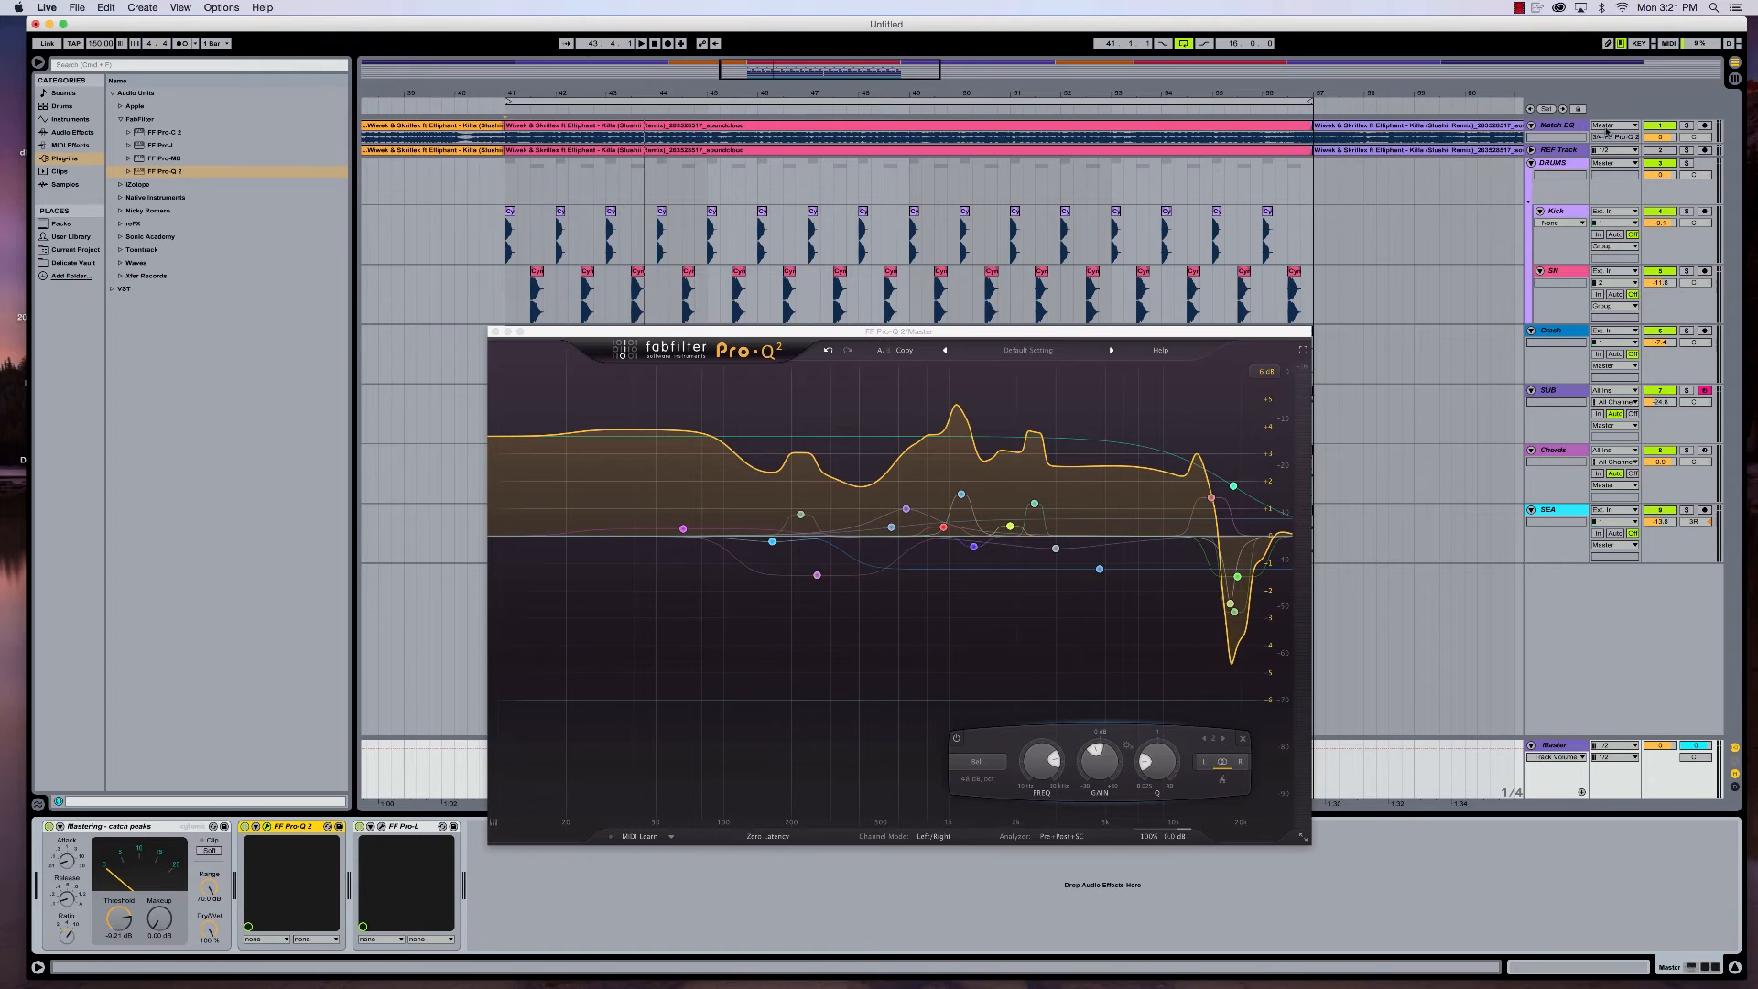
pyautogui.moveTo(1045, 327); pyautogui.dragTo(1016, 313)
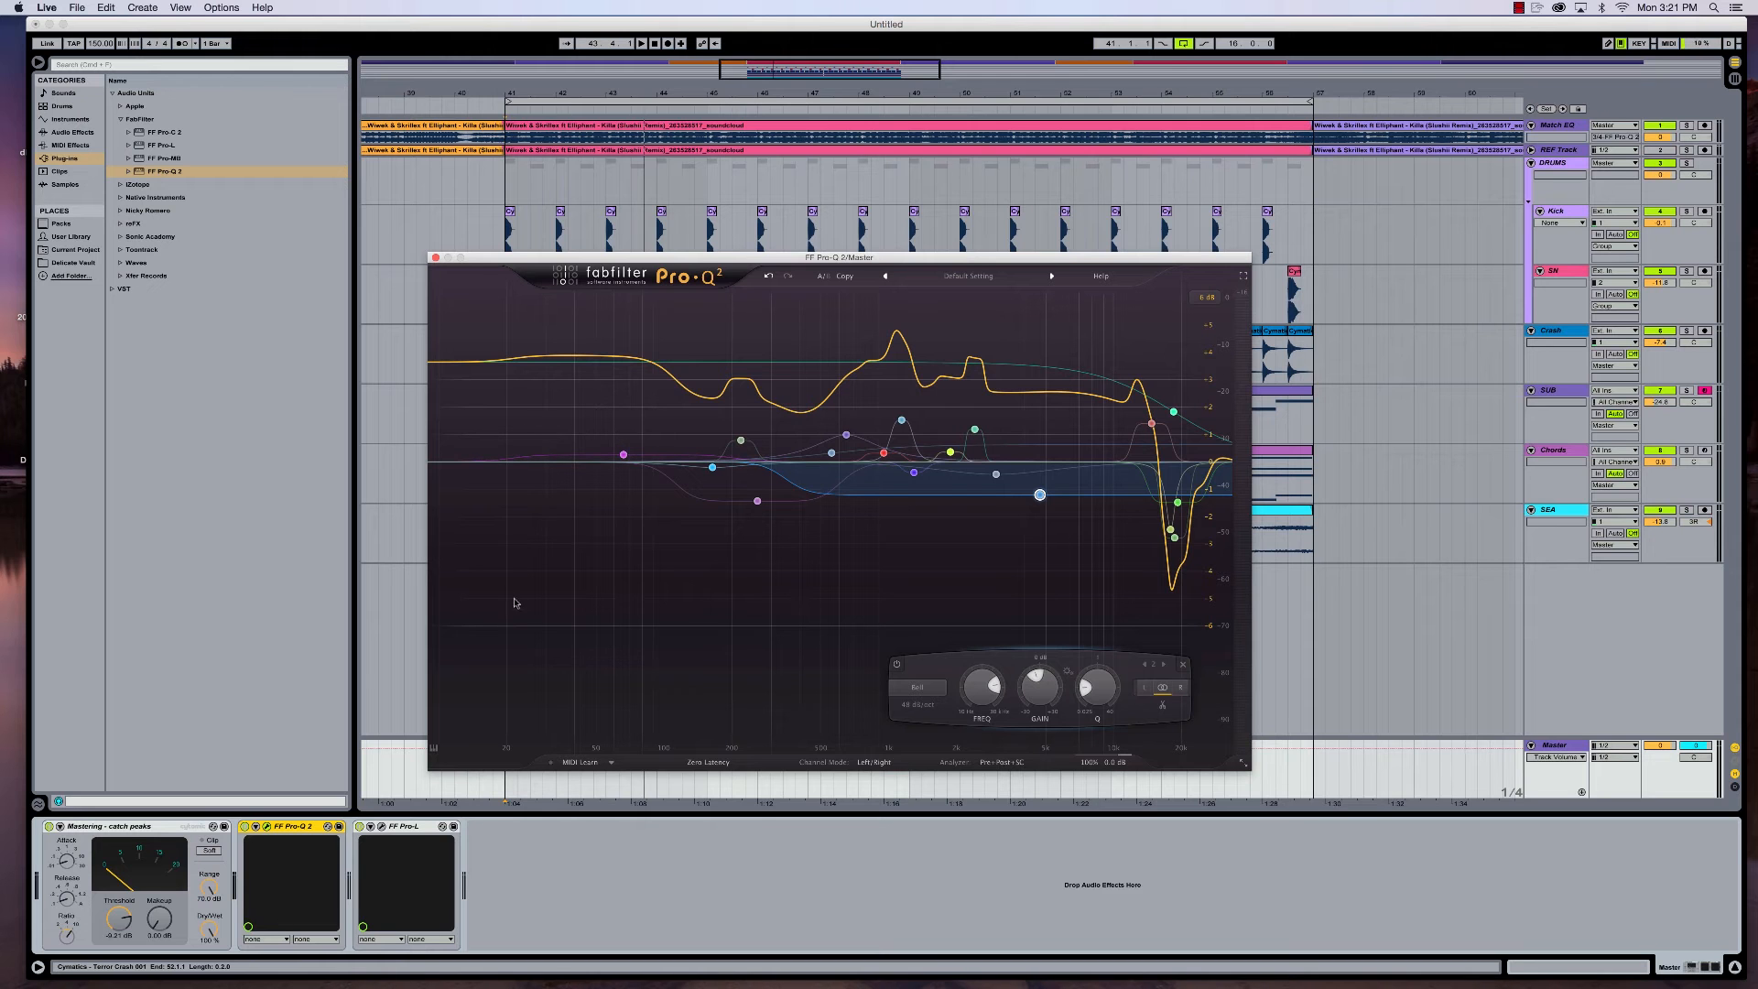
pyautogui.press('space')
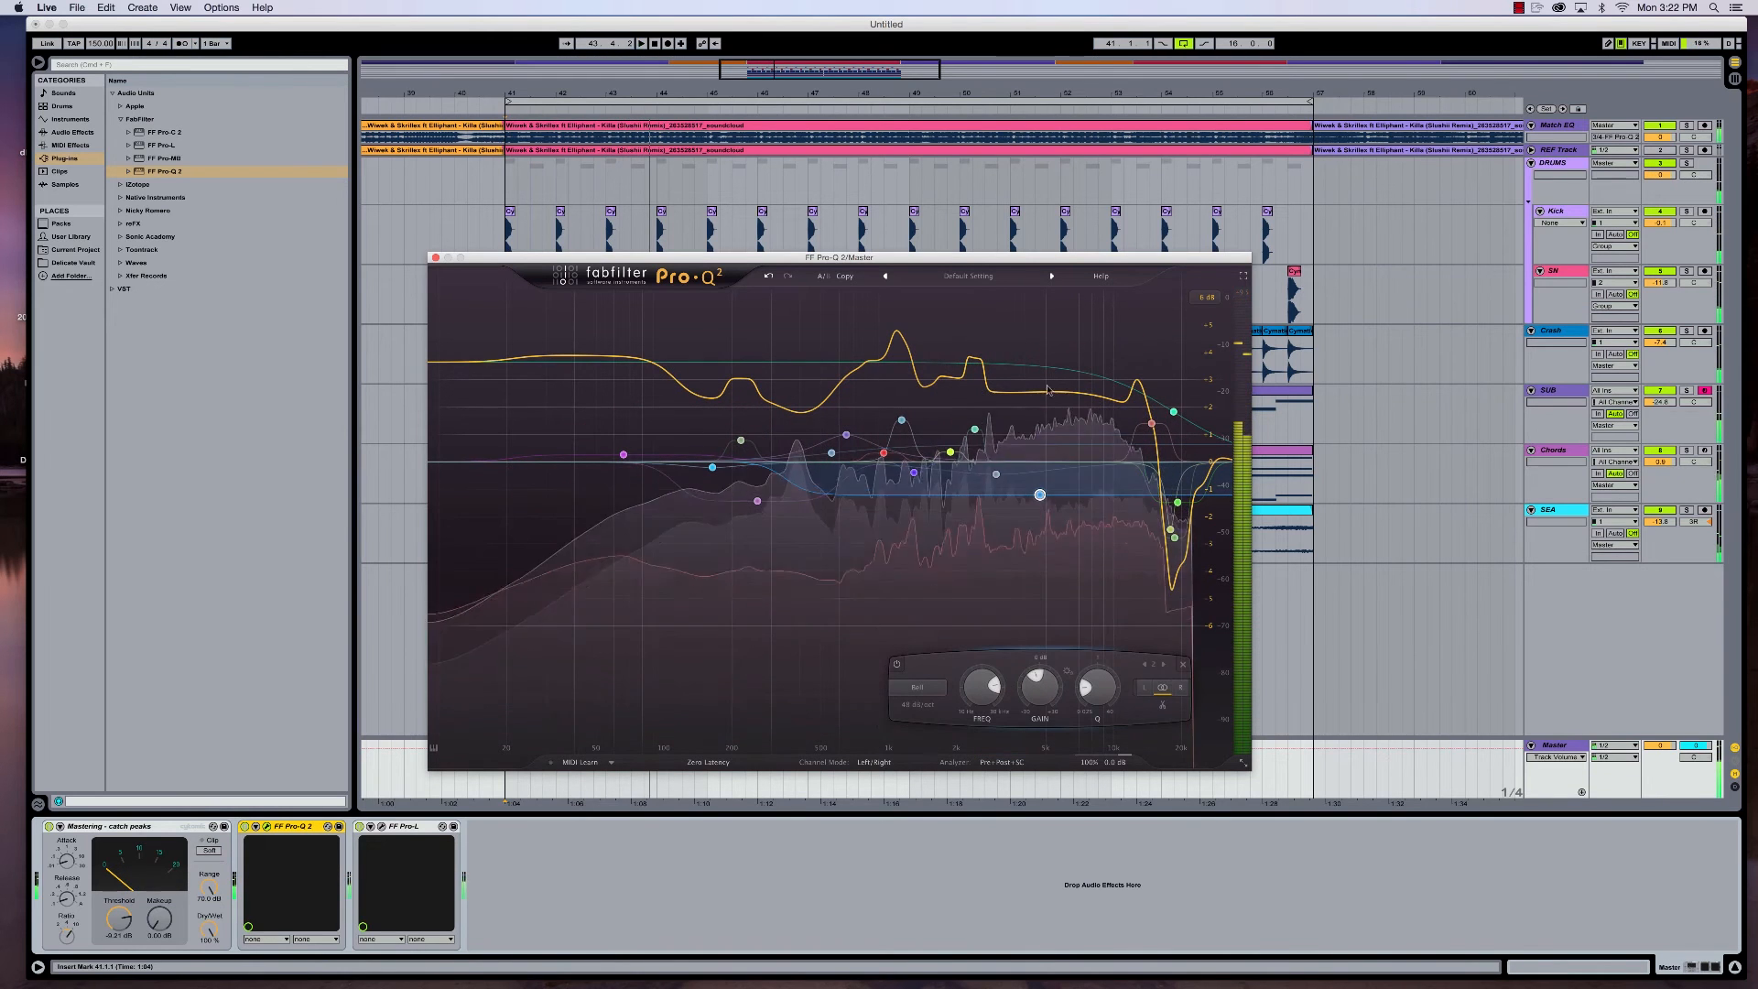
pyautogui.press('space')
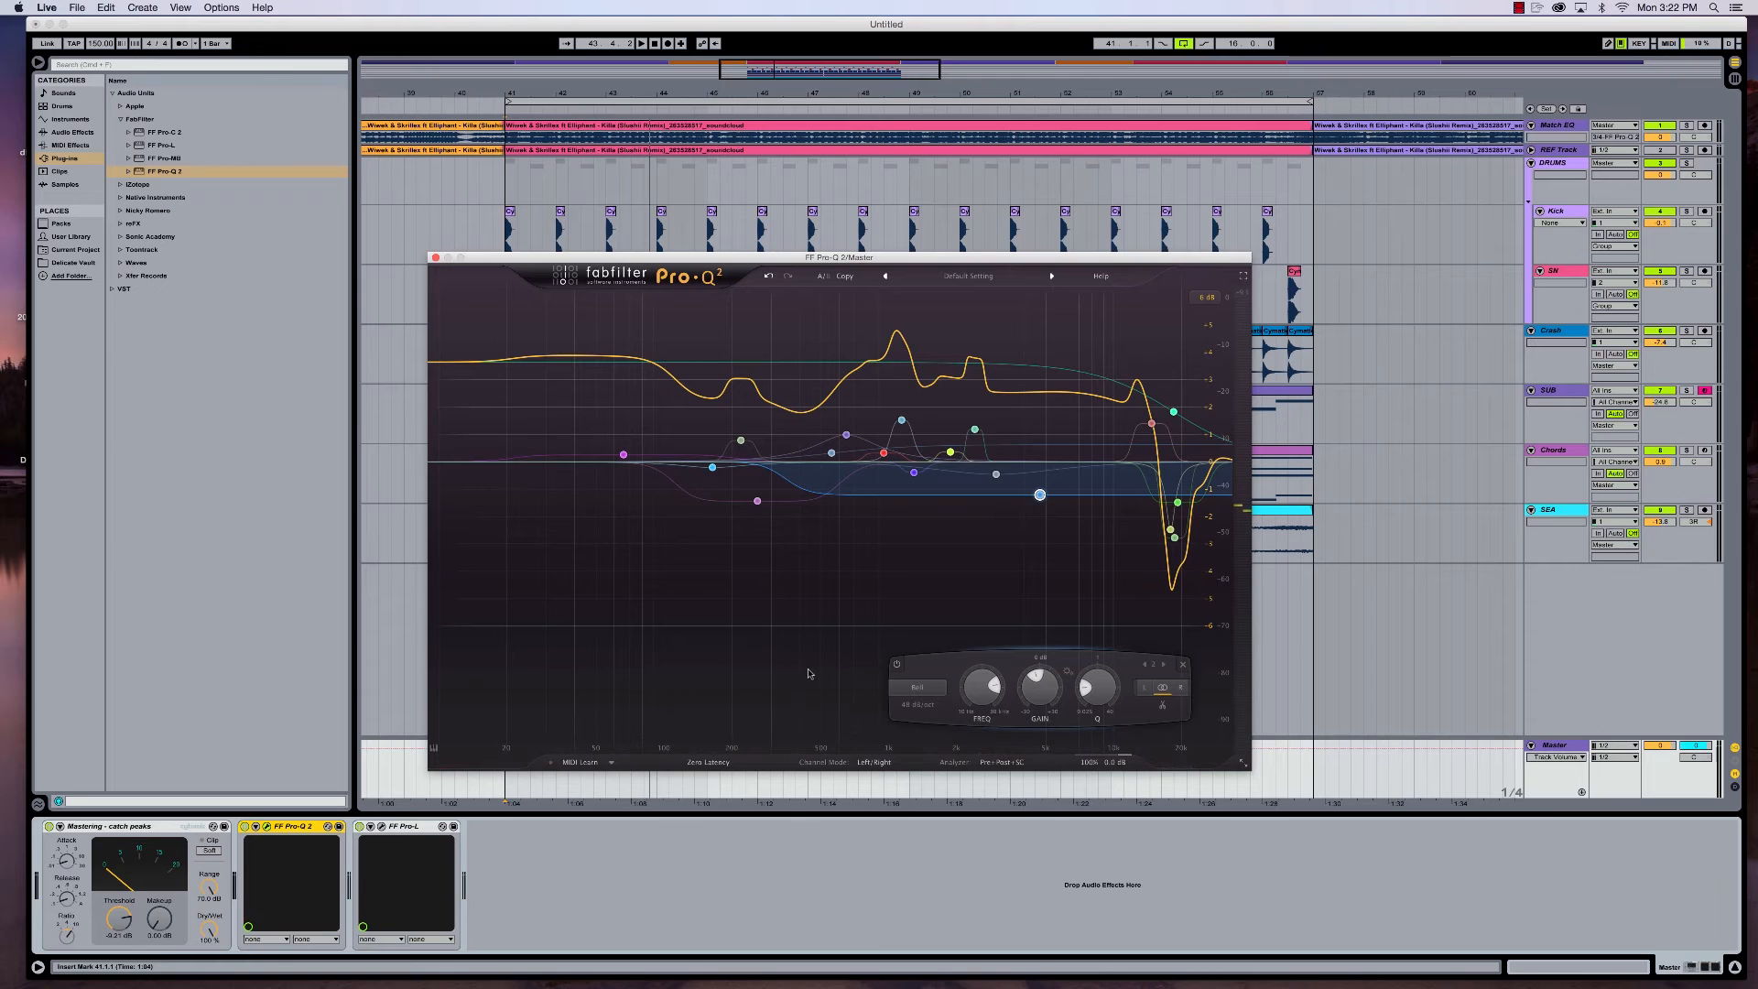
# - Analyze the playing loop with Pro-Q 2's EQ Match at a 30 dB display range, and close it without applying the match
pyautogui.click(999, 763)
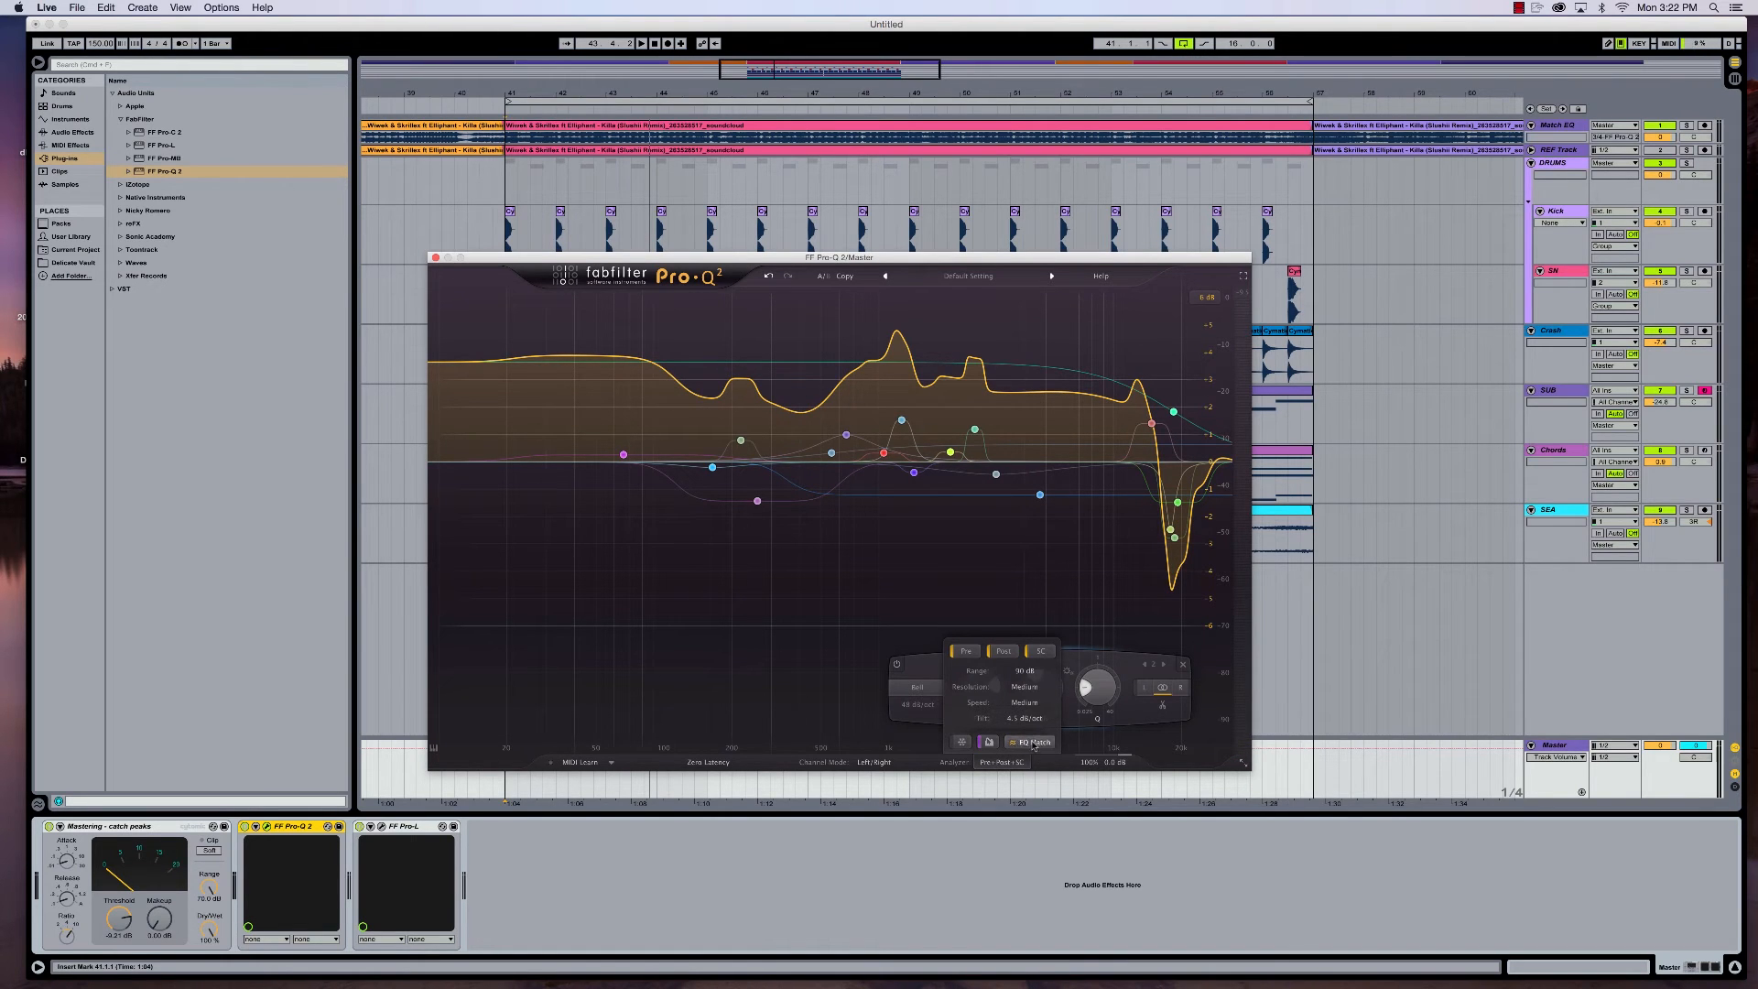
pyautogui.click(1033, 743)
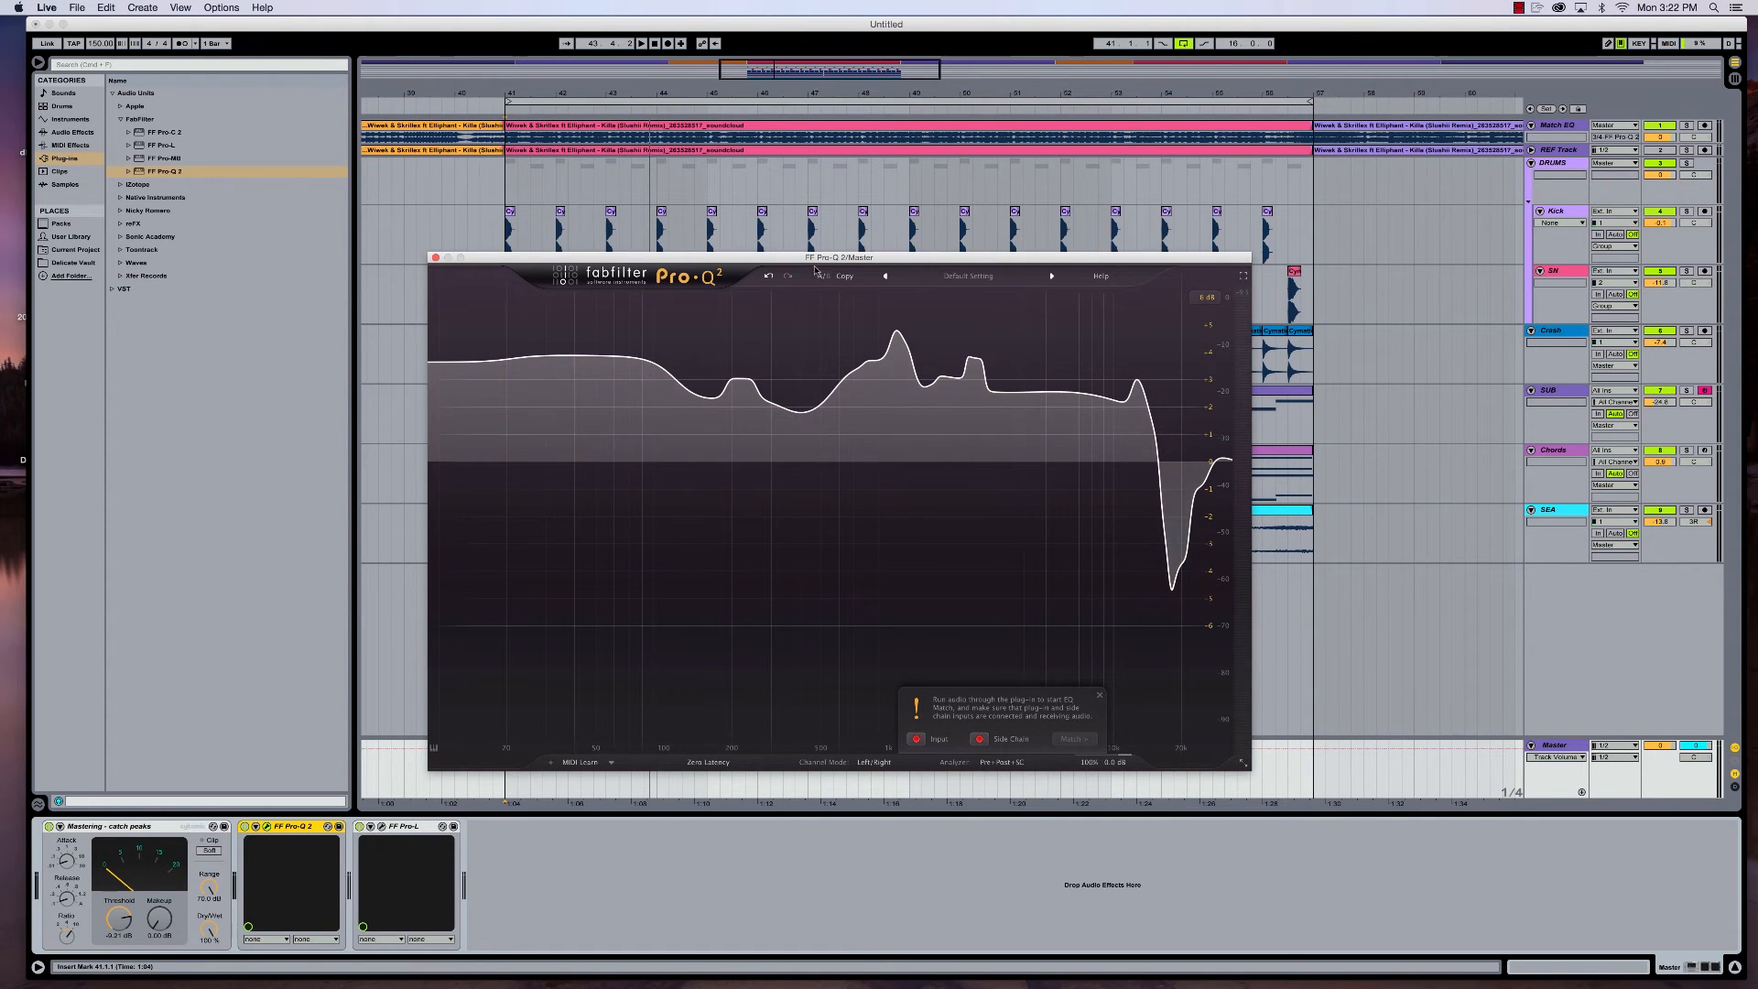
pyautogui.moveTo(817, 263); pyautogui.dragTo(818, 275)
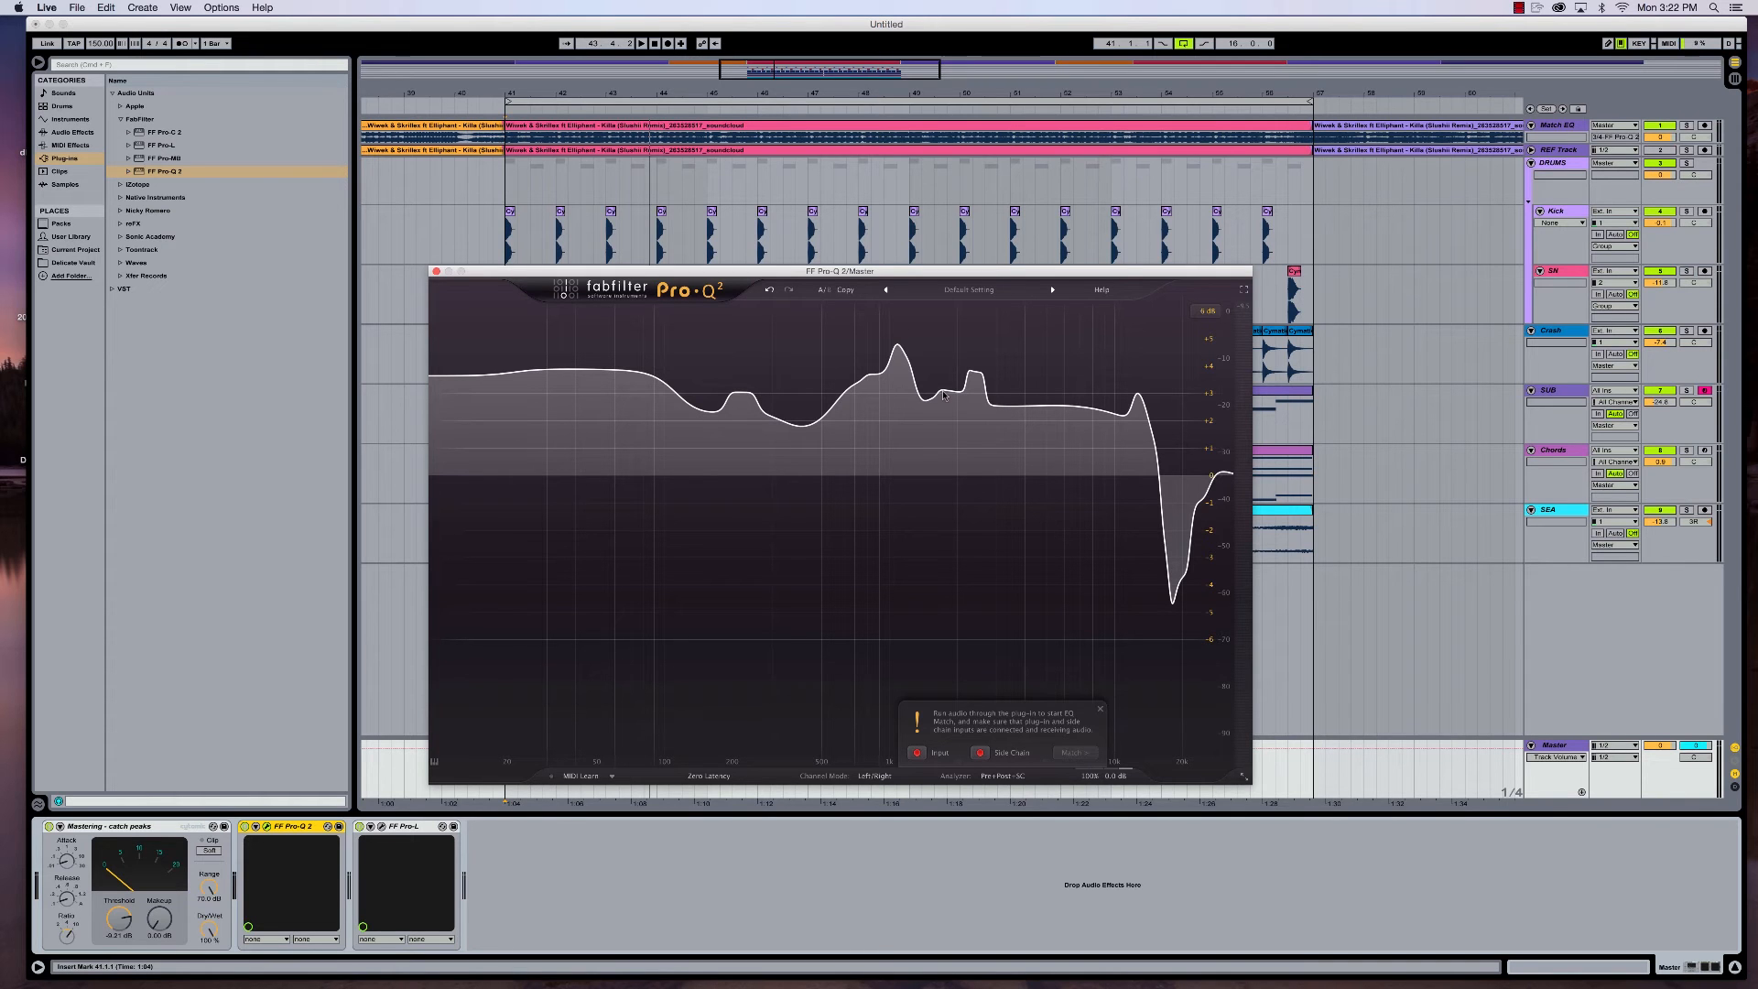
pyautogui.press('space')
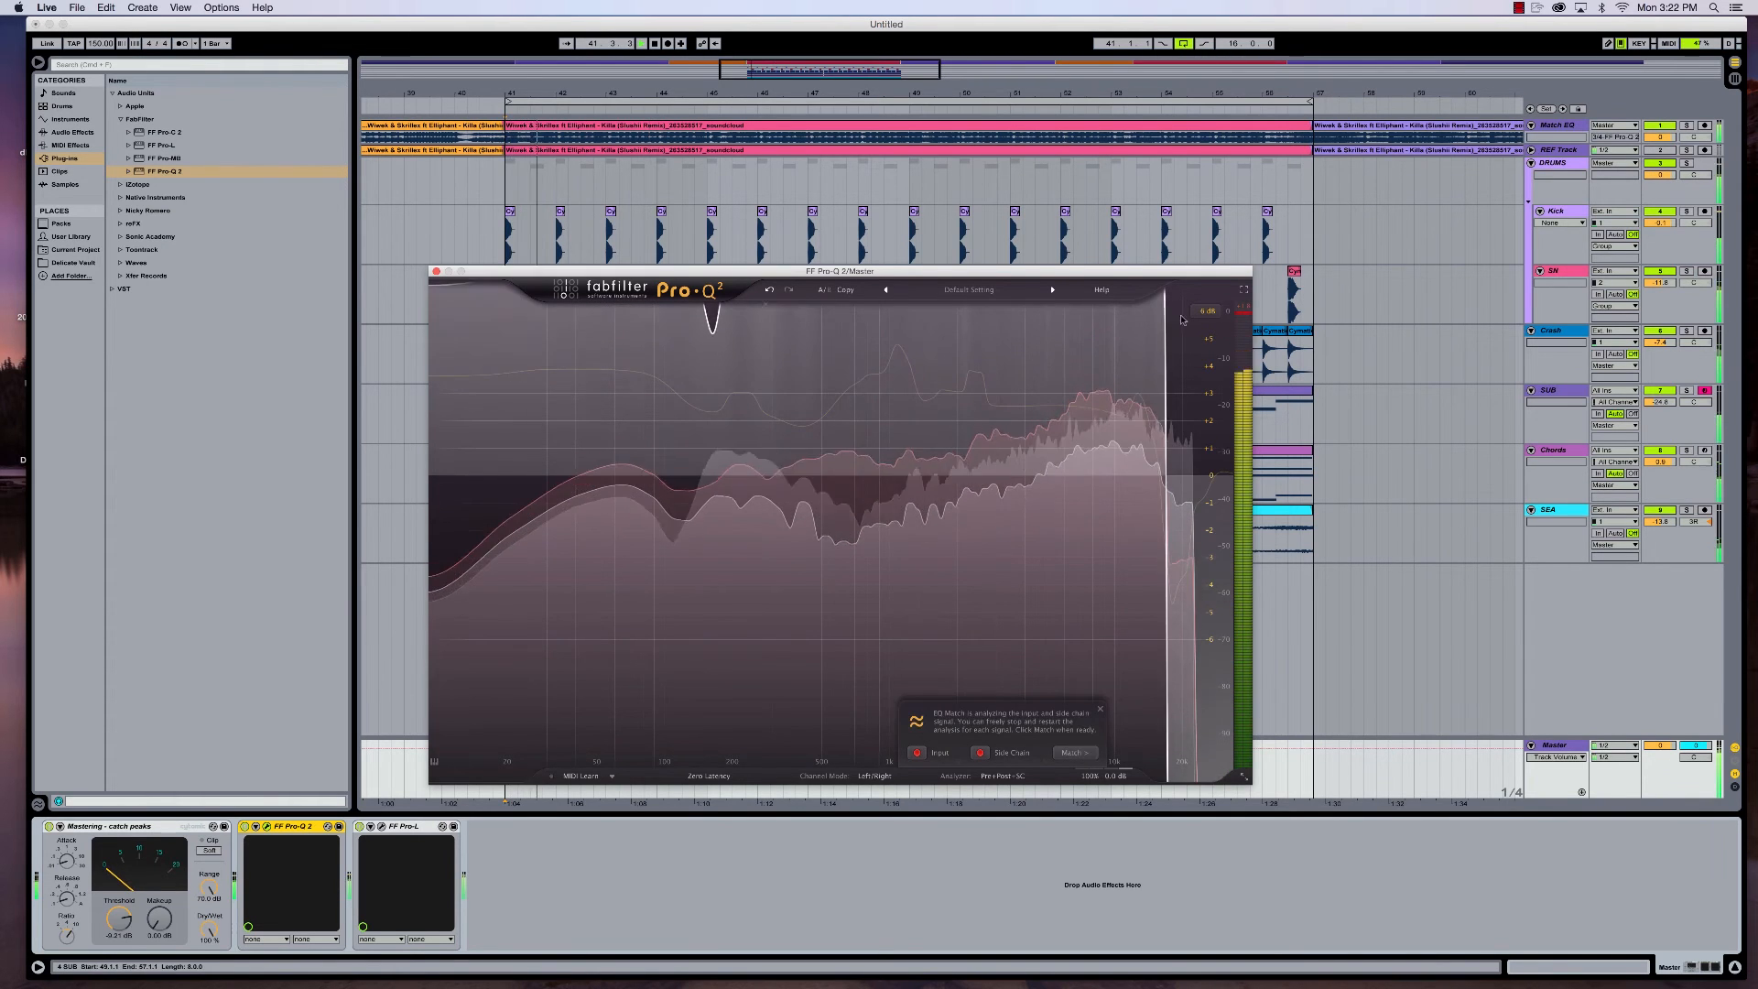
pyautogui.click(1207, 311)
pyautogui.click(1217, 368)
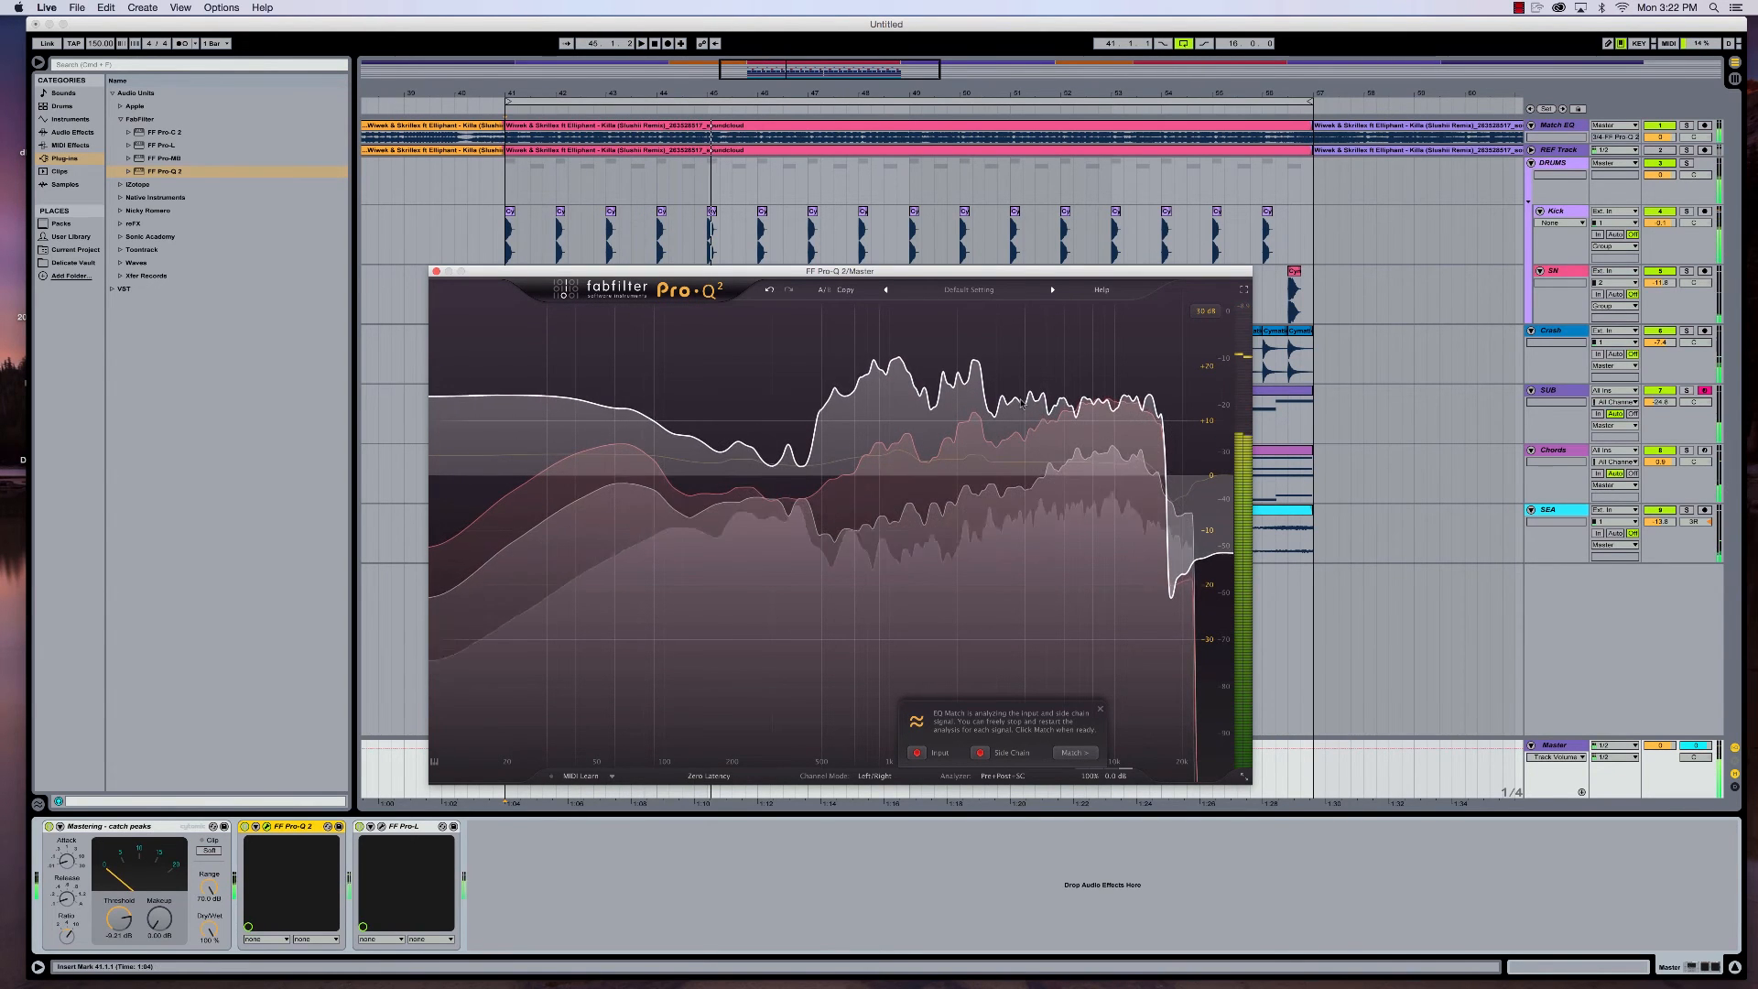
pyautogui.press('space')
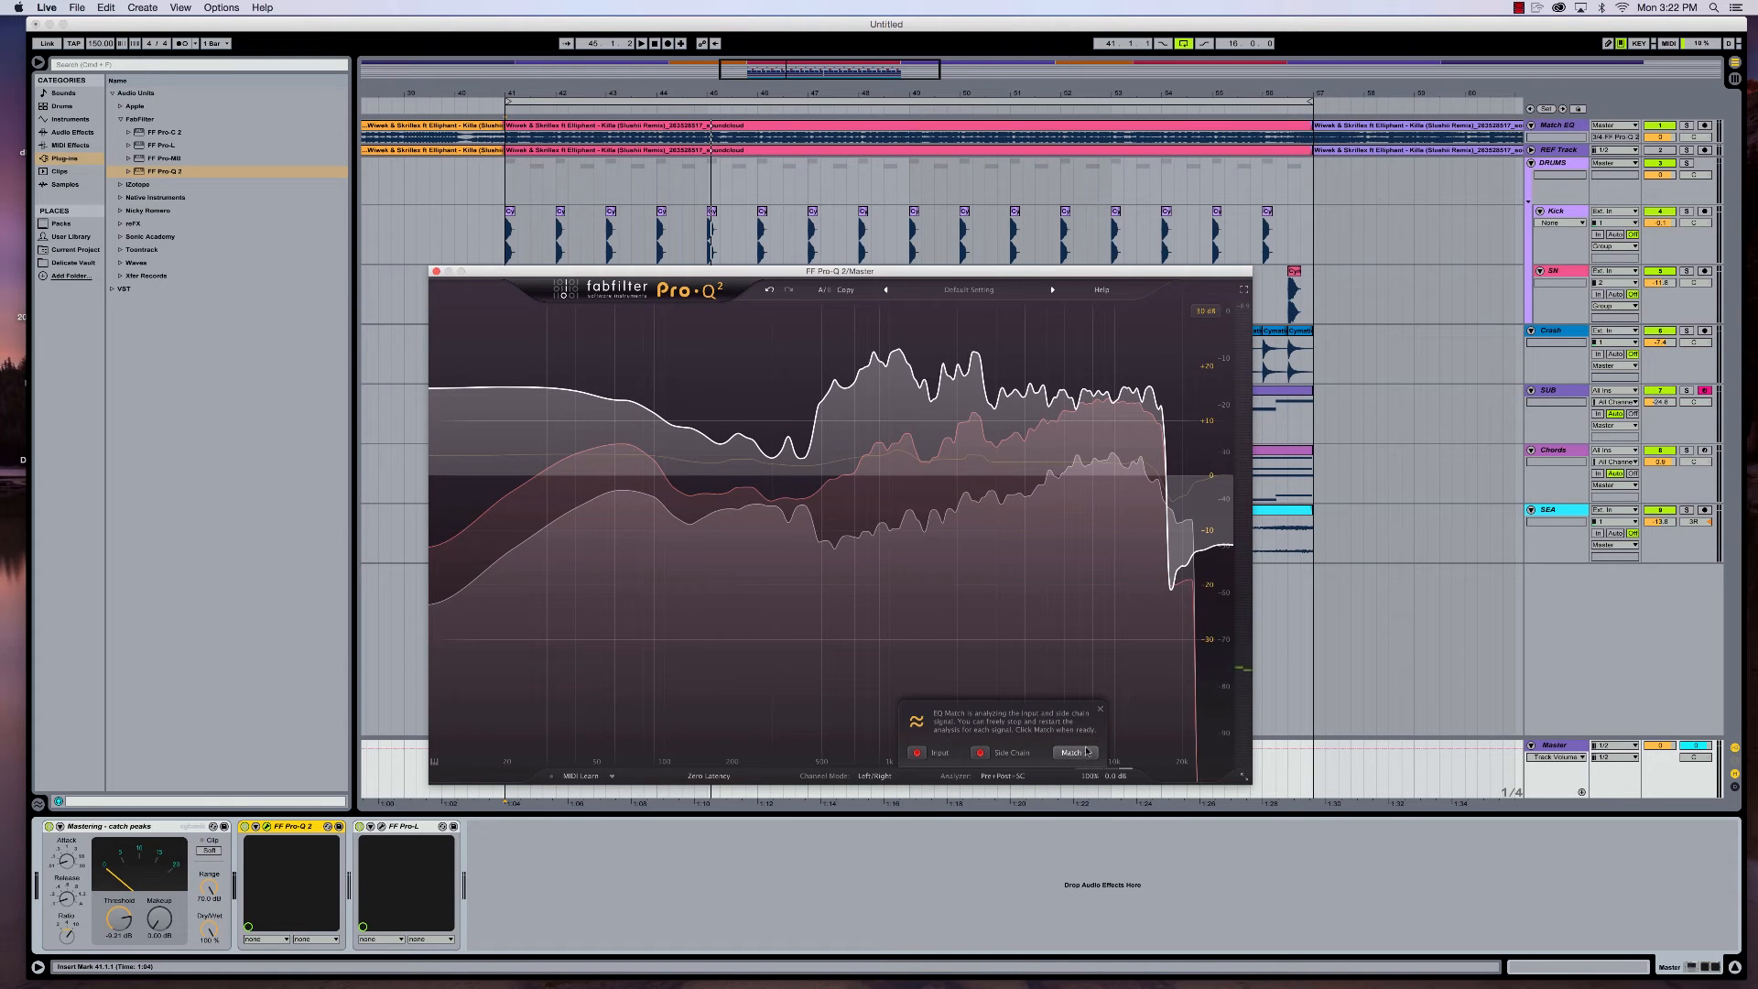
pyautogui.click(1100, 712)
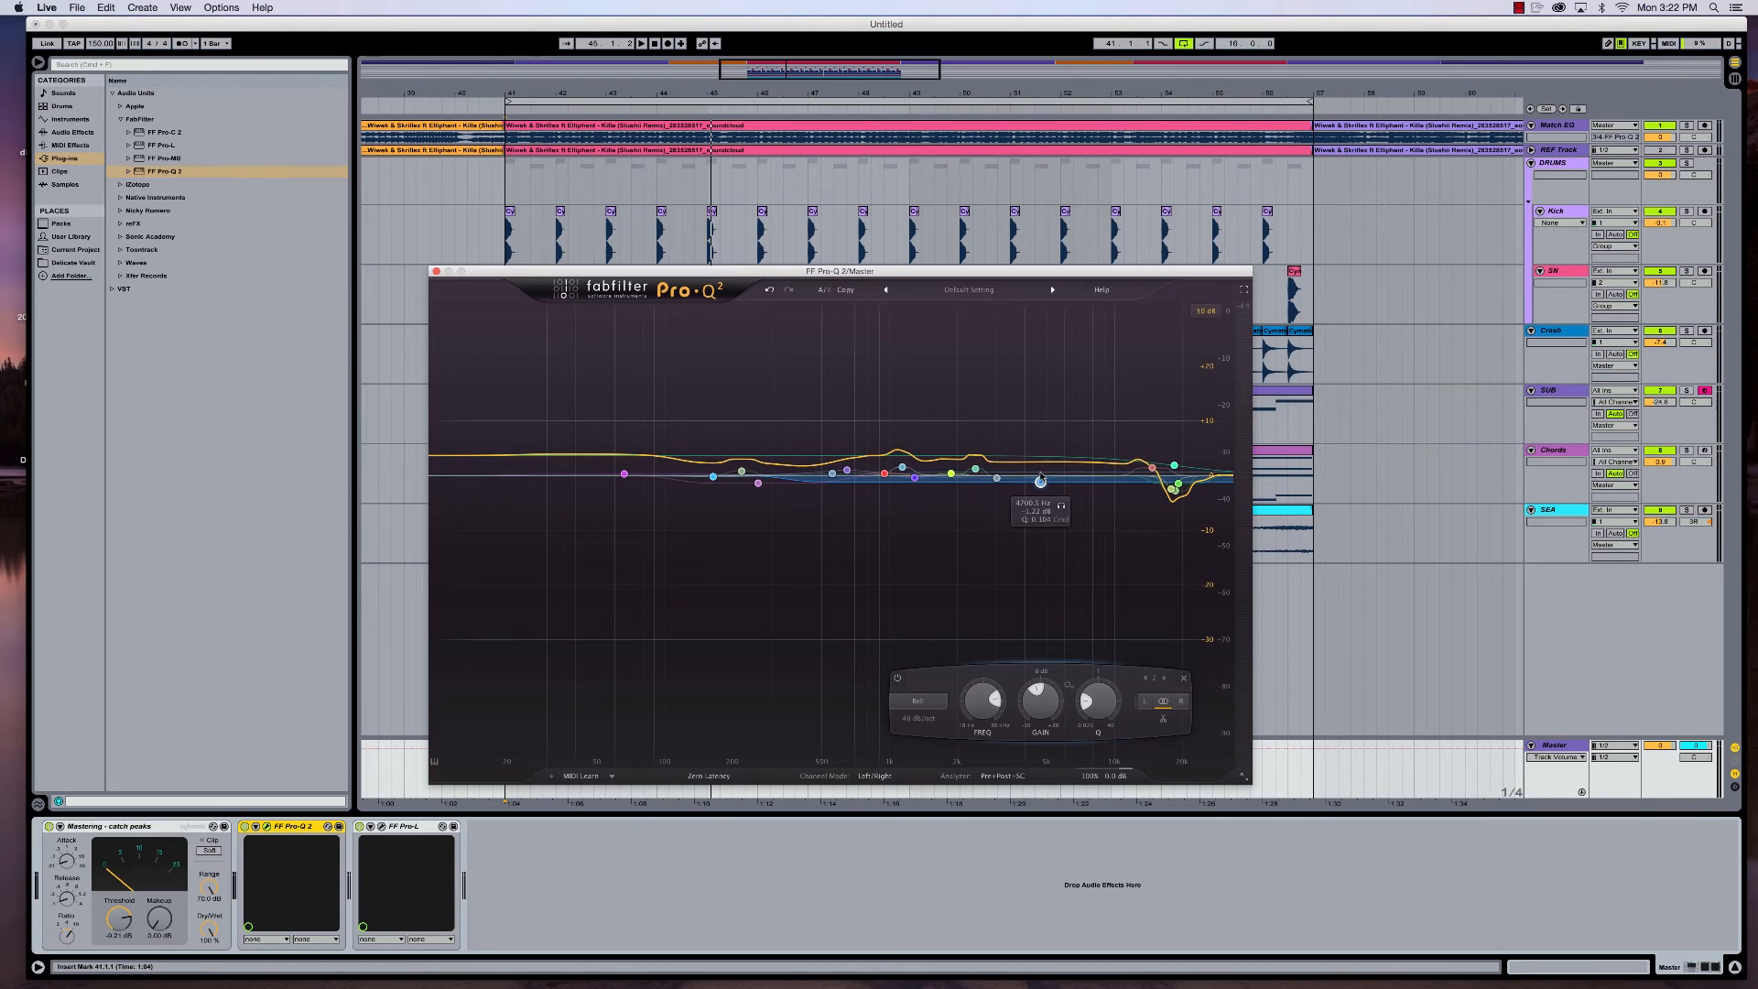
# - Select all Pro-Q 2 bands, slightly adjust their shared Q and gain, and set the display range to 6 dB
pyautogui.moveTo(522, 380); pyautogui.dragTo(1231, 645)
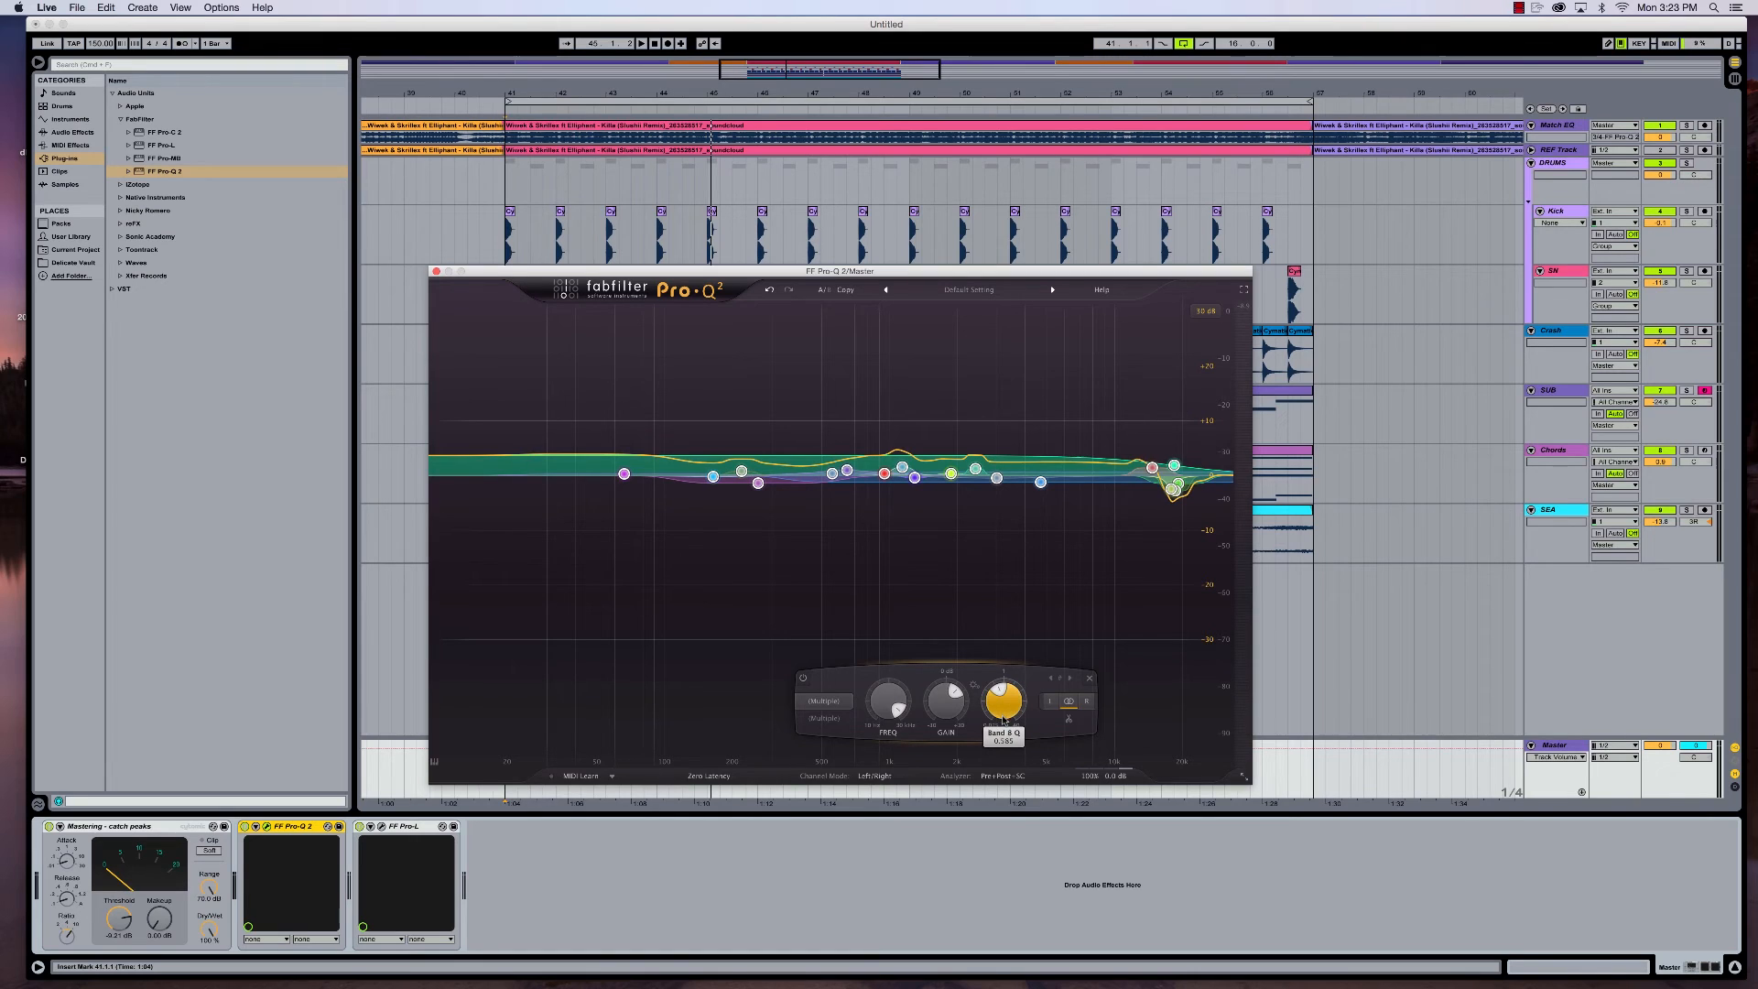
pyautogui.moveTo(1001, 730); pyautogui.dragTo(1001, 723)
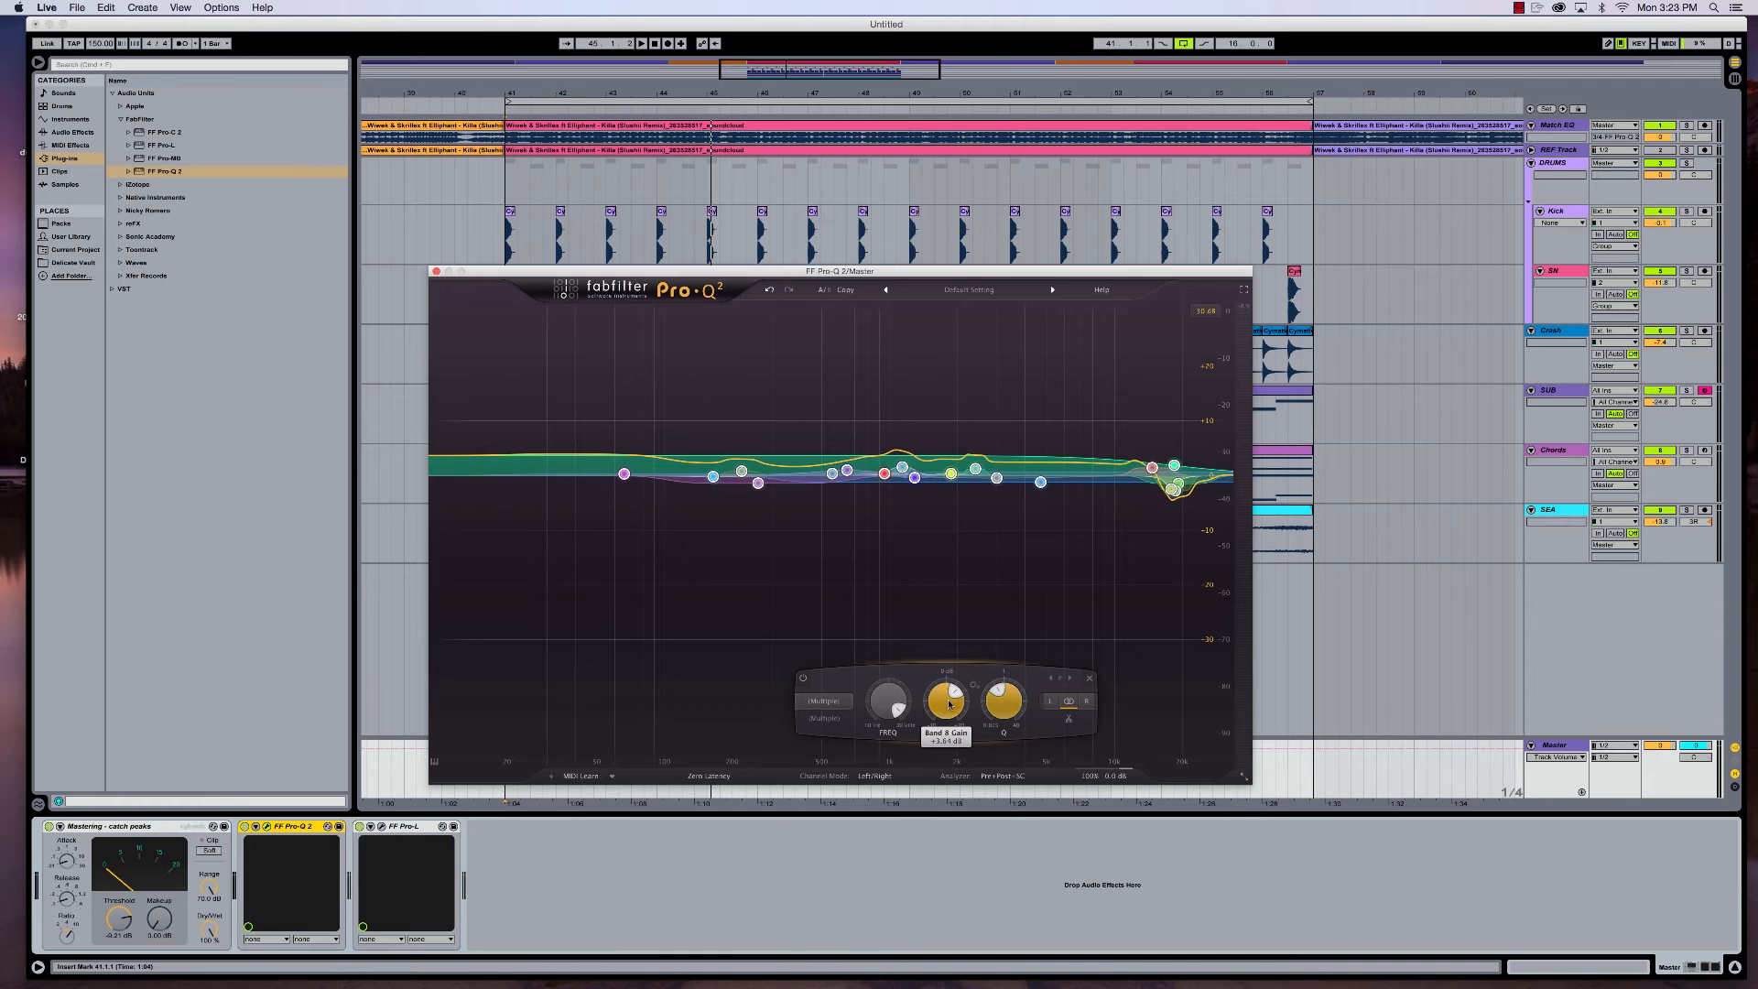
pyautogui.moveTo(948, 705); pyautogui.dragTo(948, 712)
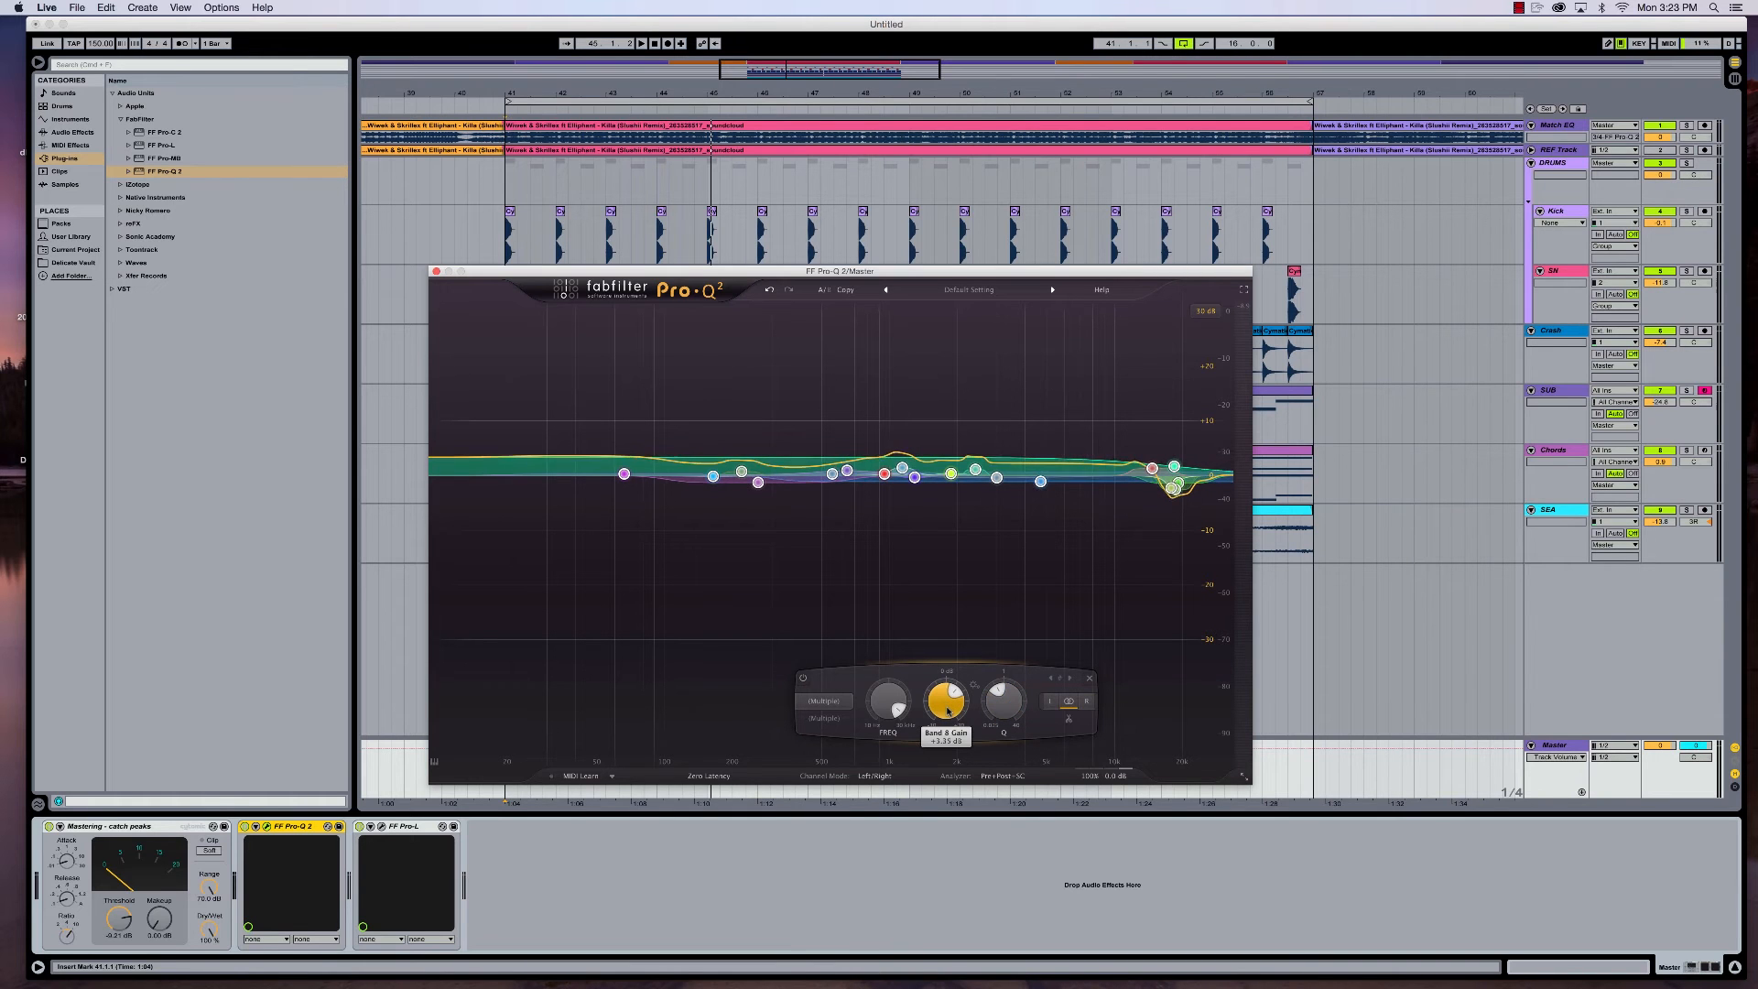
pyautogui.click(1205, 311)
pyautogui.click(1207, 342)
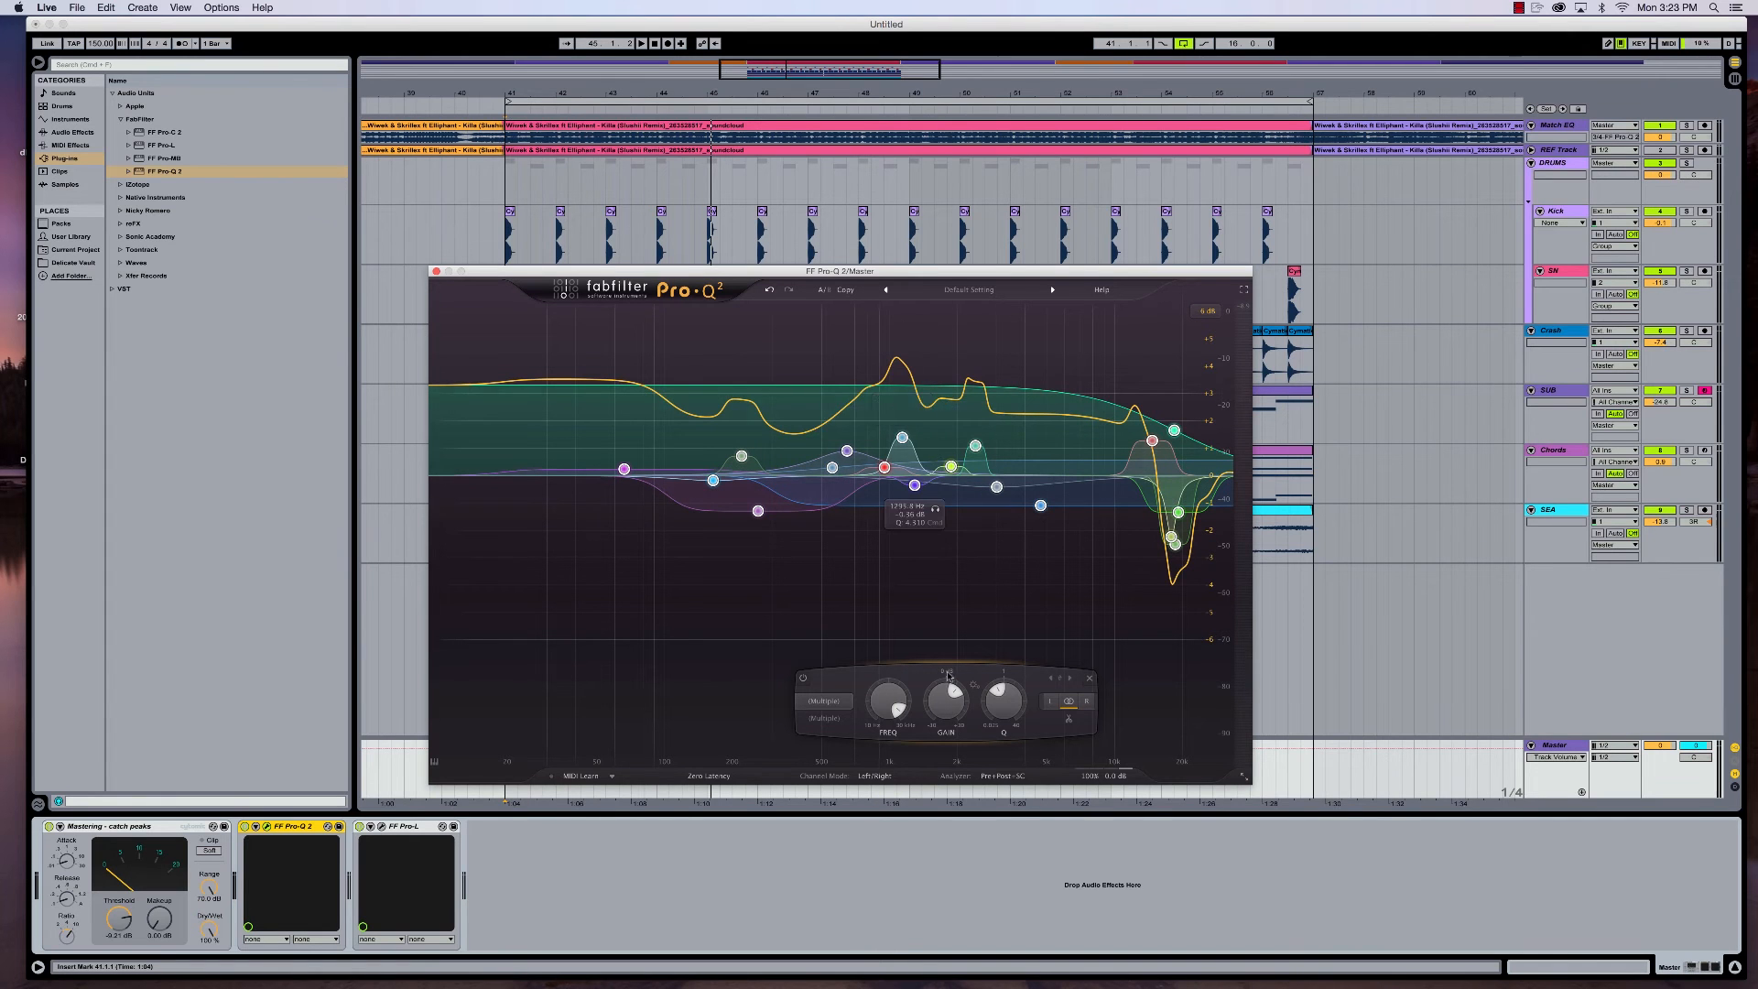
# - Lower the gain of all selected EQ bands to about 0.08 dB and raise it again while the loop plays
pyautogui.moveTo(946, 703); pyautogui.dragTo(922, 722)
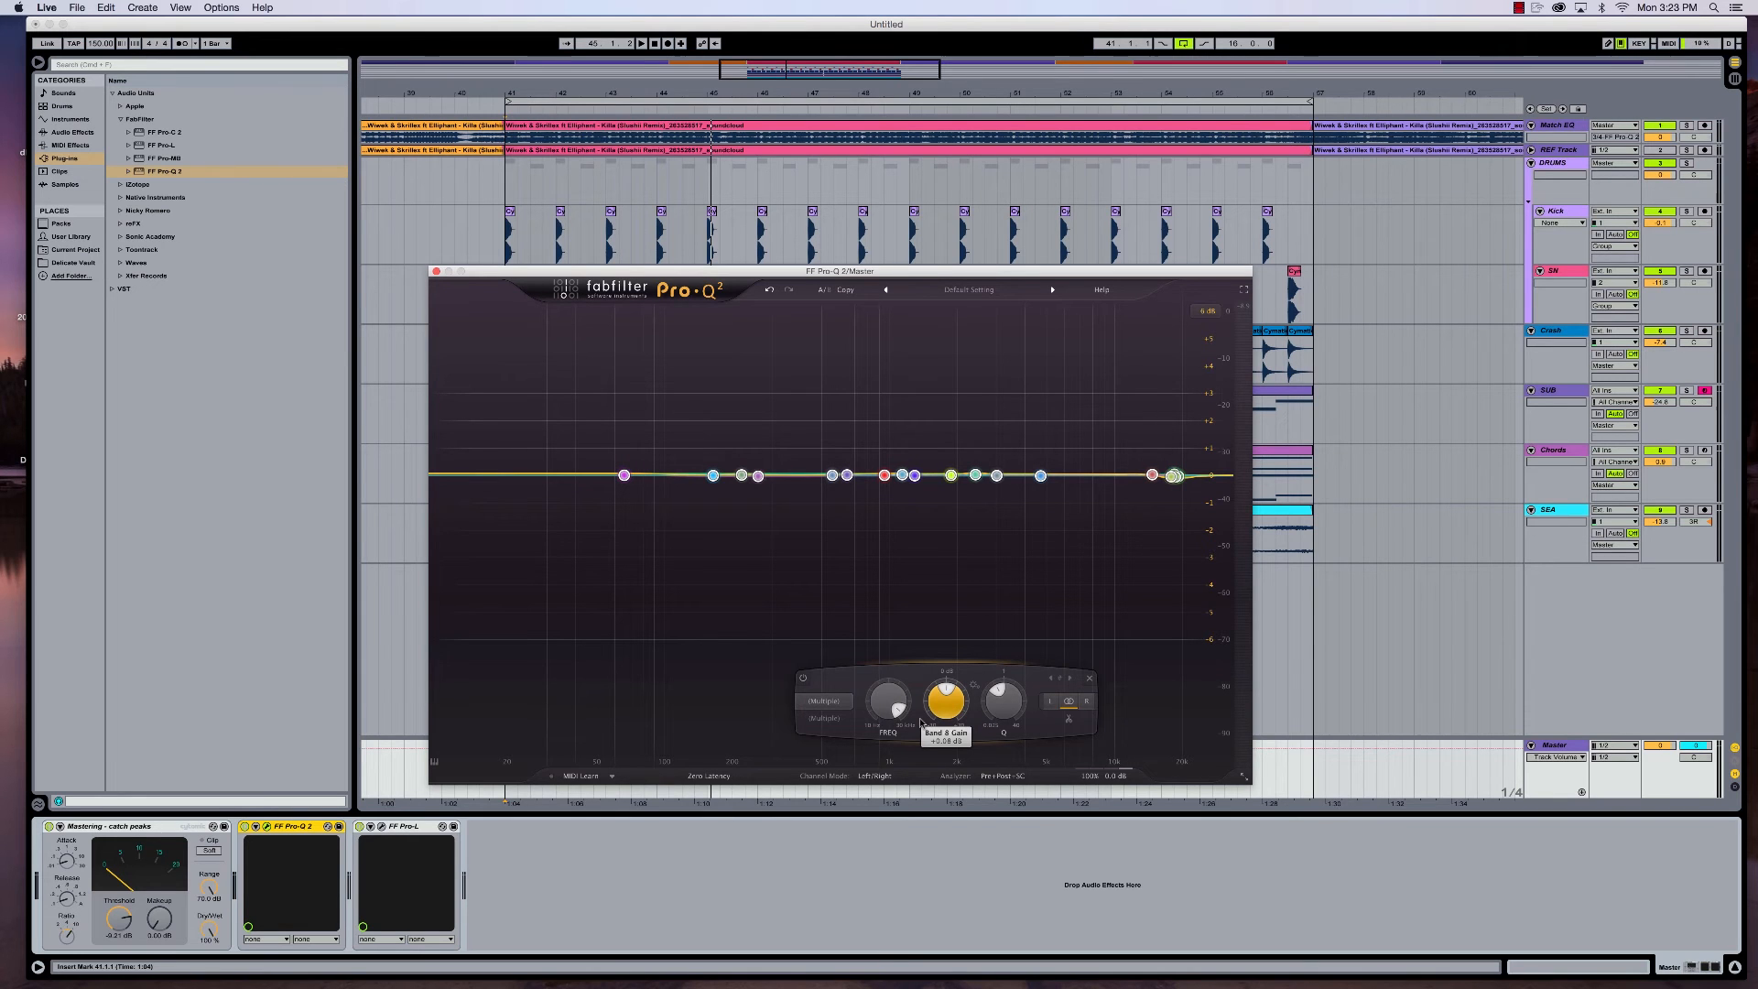
pyautogui.press('space')
pyautogui.moveTo(943, 710); pyautogui.dragTo(937, 672)
pyautogui.press('space')
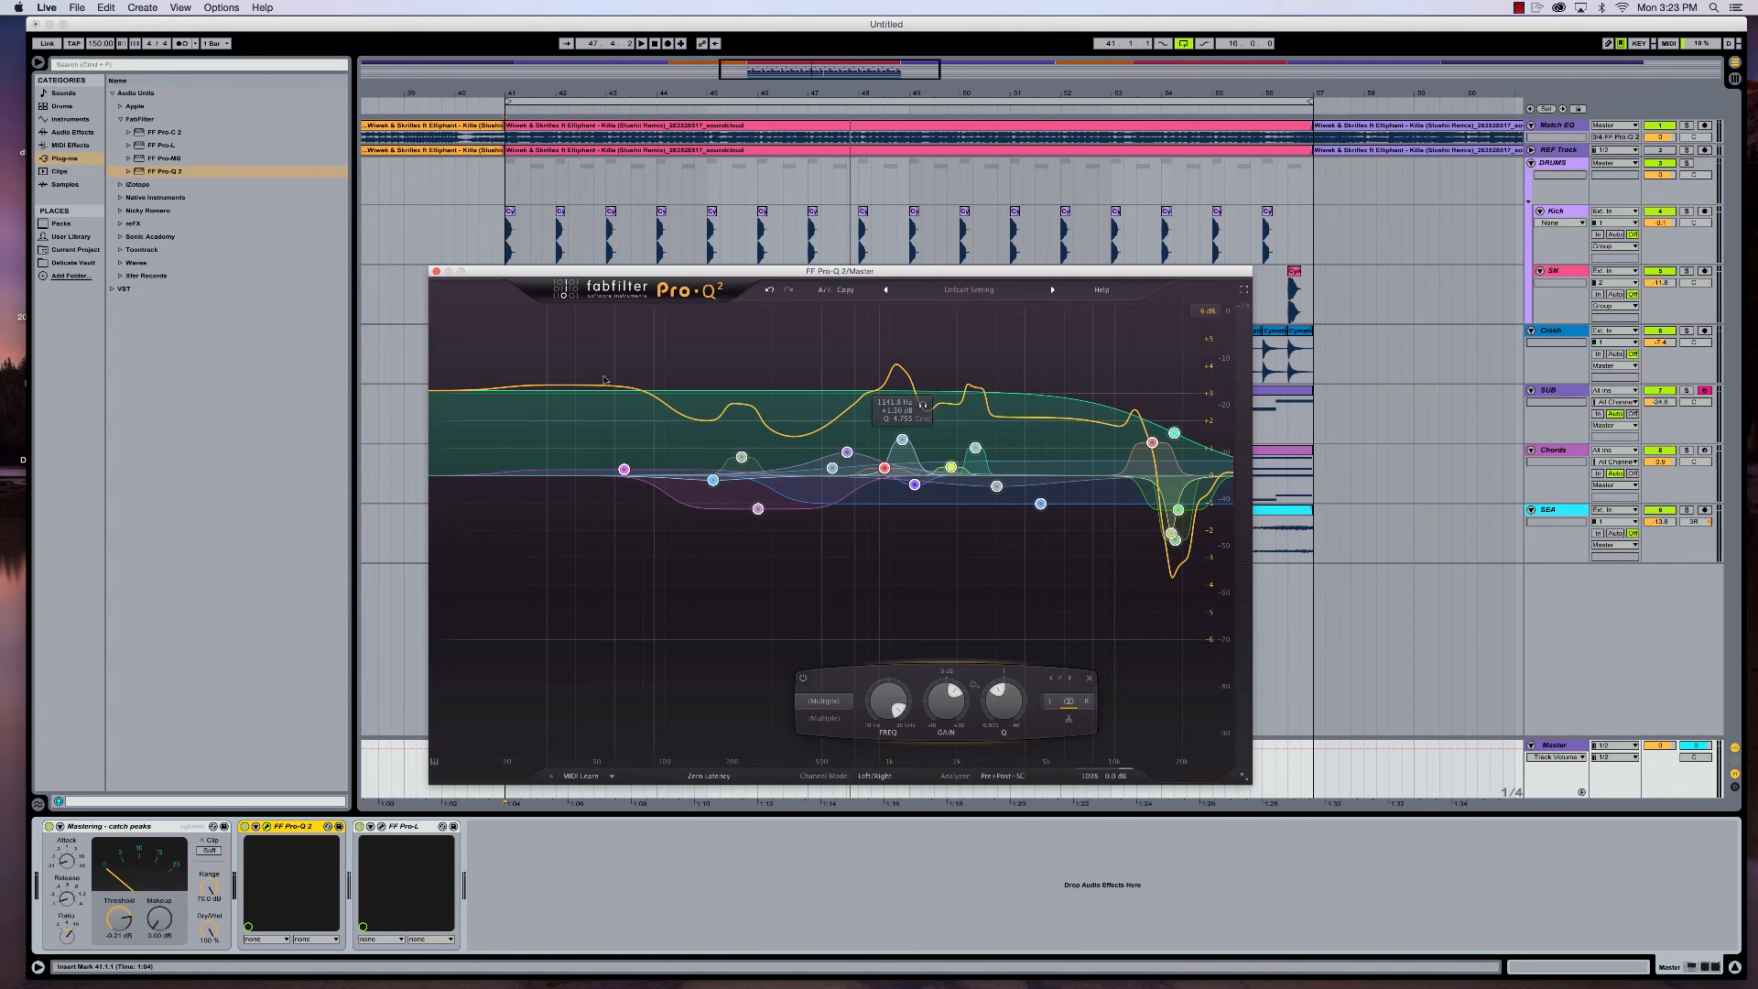
# - Close the Pro-Q 2 window and compare the loop with the master EQ bypassed and re-enabled
pyautogui.click(437, 273)
pyautogui.click(245, 827)
pyautogui.press('space')
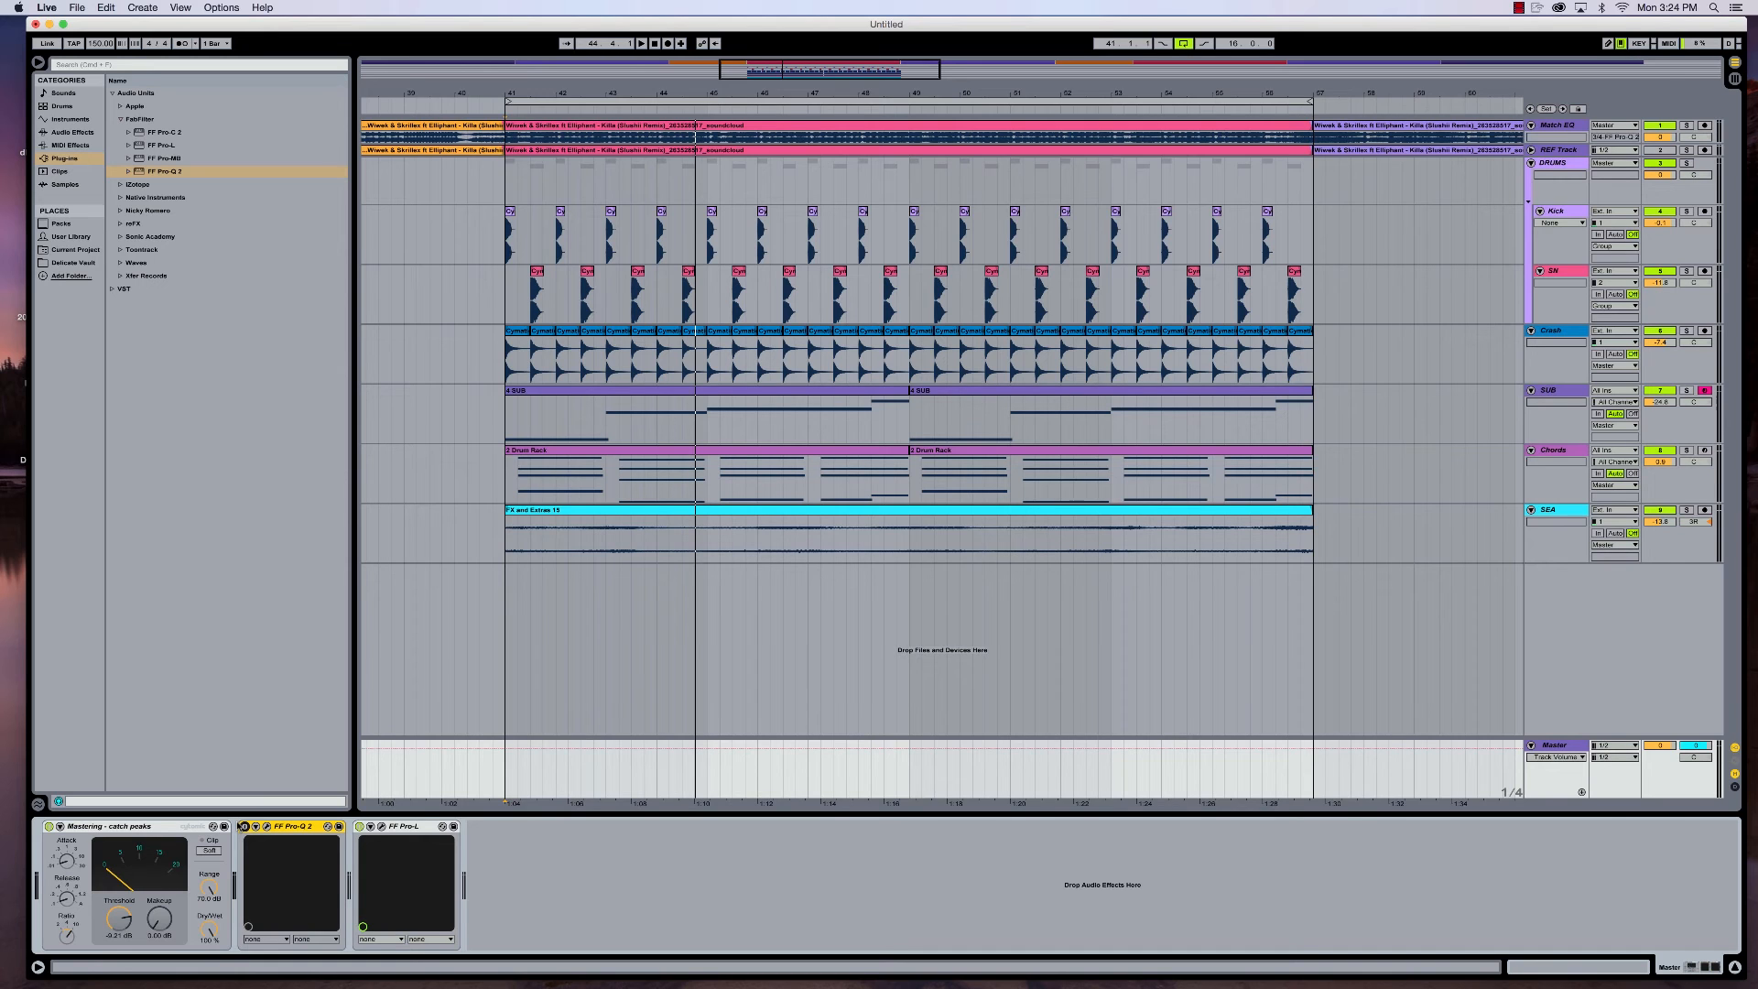
pyautogui.click(243, 825)
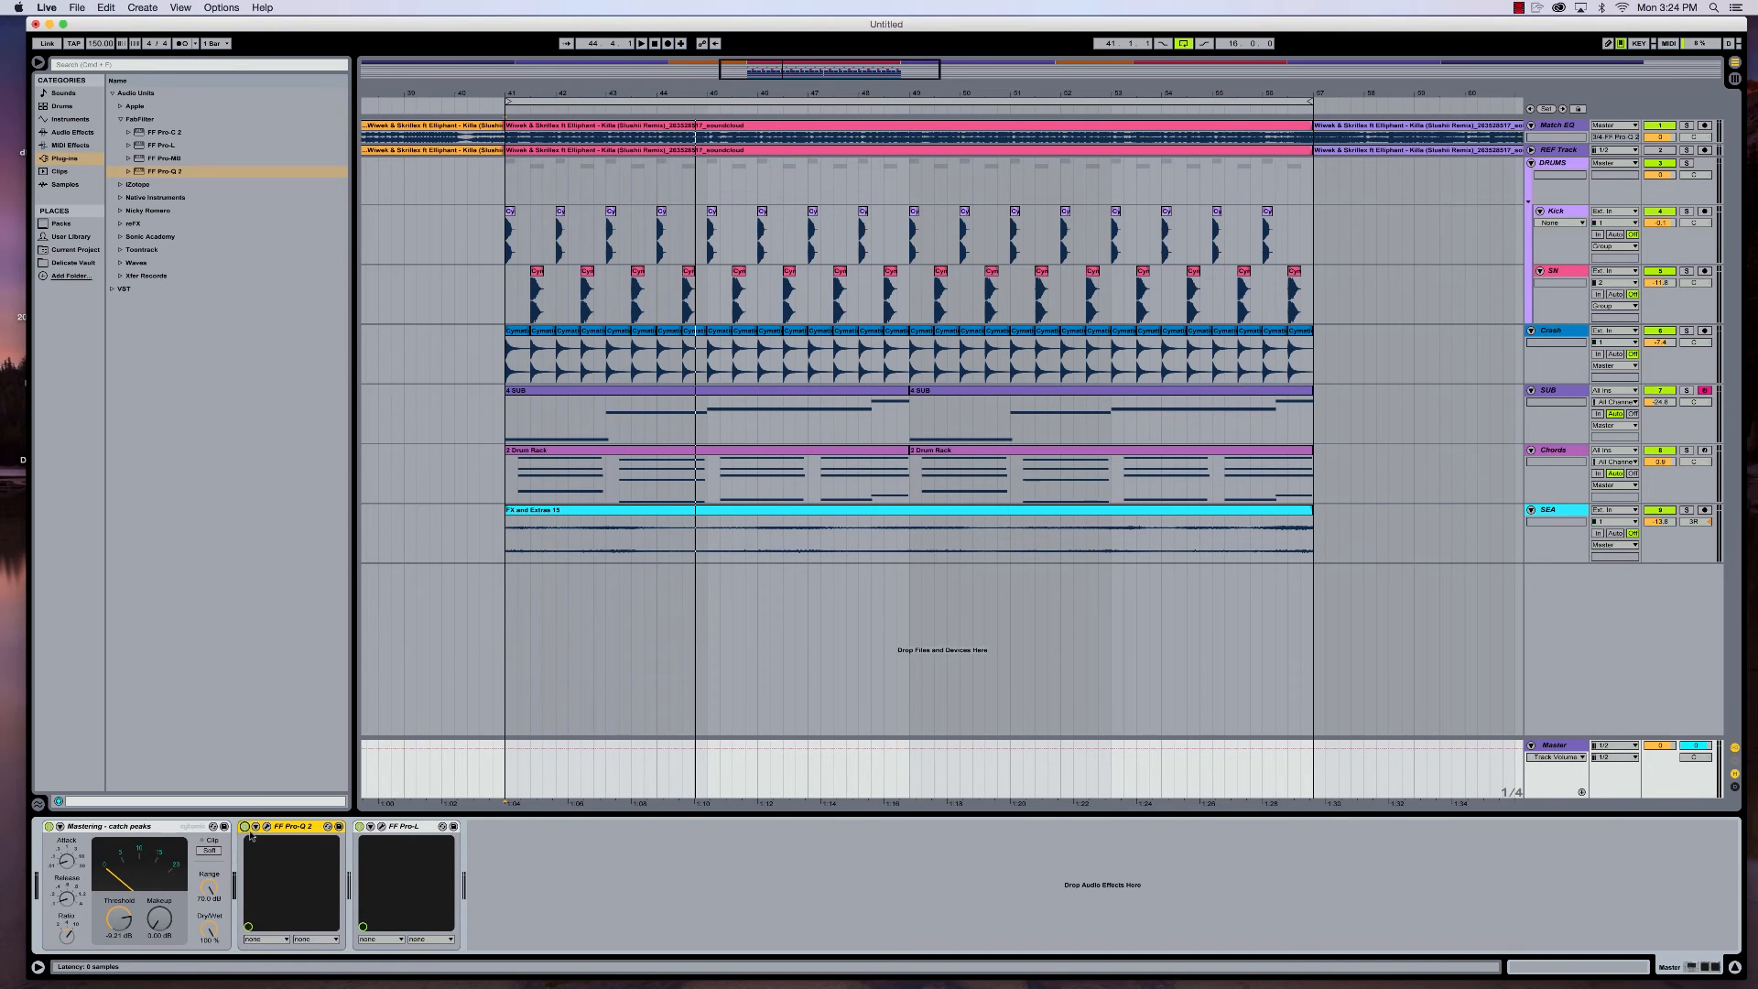
# - Open the Master track's FF Pro-L limiter and examine its gain and limiting while the loop plays
pyautogui.click(382, 827)
pyautogui.moveTo(924, 290); pyautogui.dragTo(1078, 334)
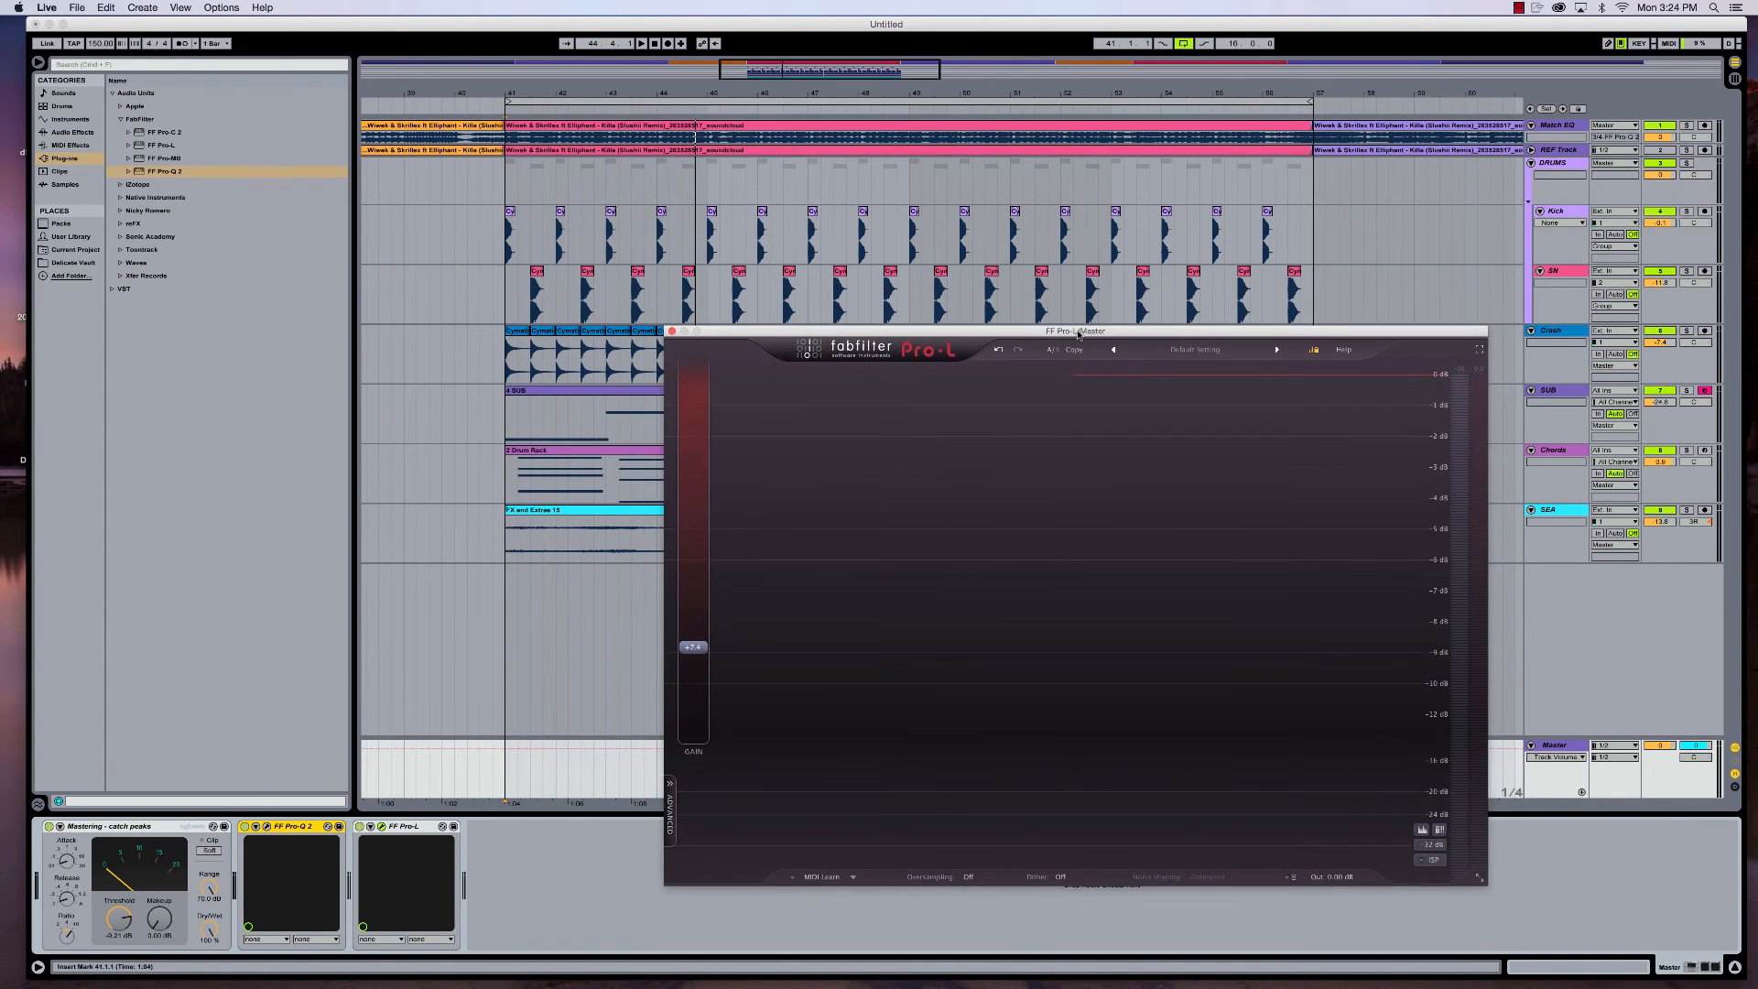
pyautogui.moveTo(708, 595)
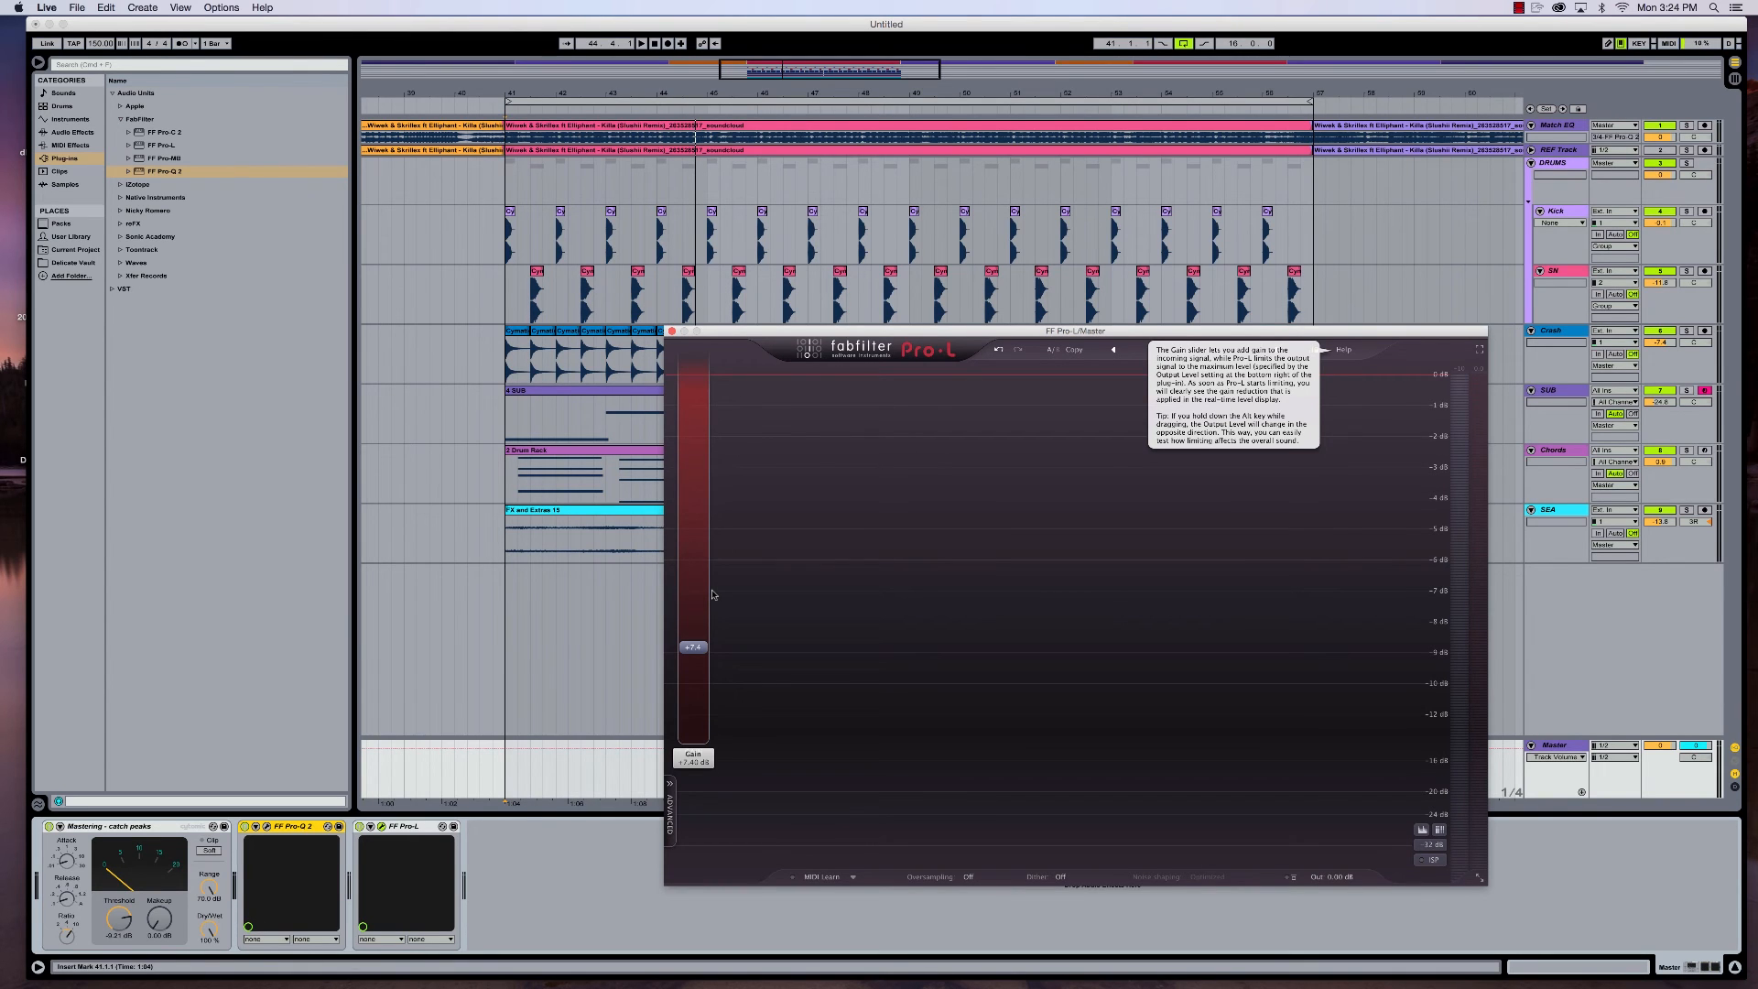
pyautogui.press('space')
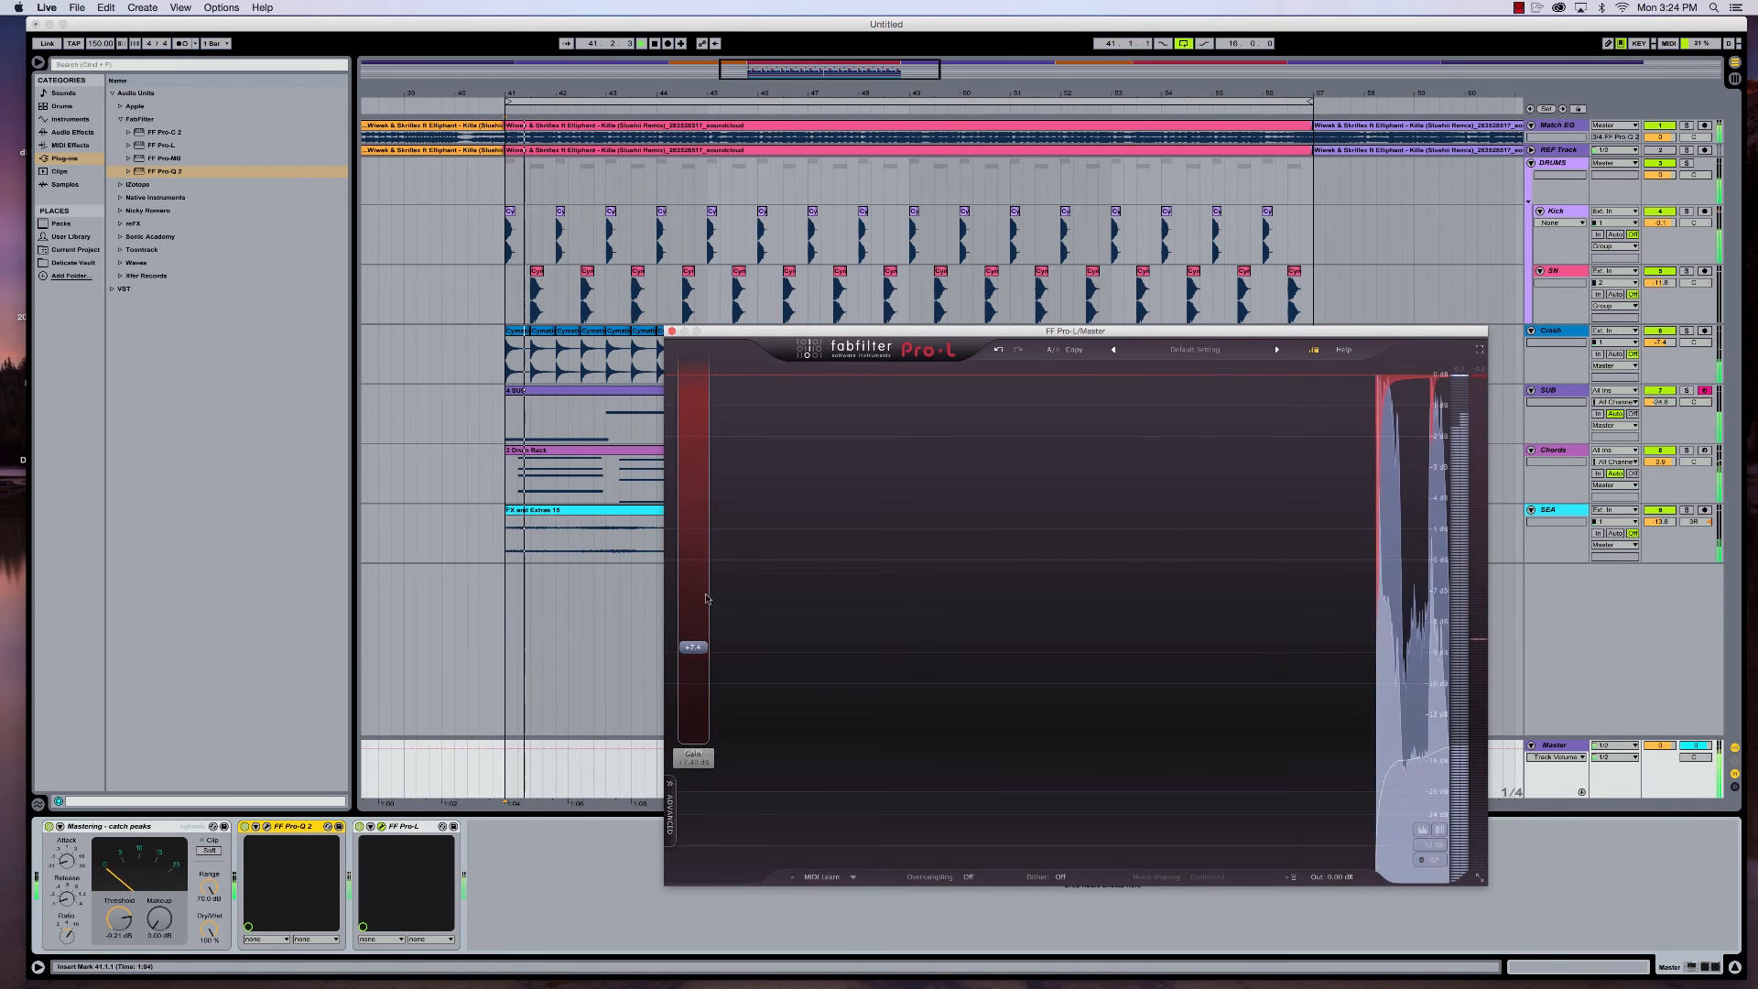
# - Lower the Pro-L gain to 0 dB, raise it back to about +7 dB while the loop plays, and close the limiter window
pyautogui.moveTo(693, 646); pyautogui.dragTo(703, 765)
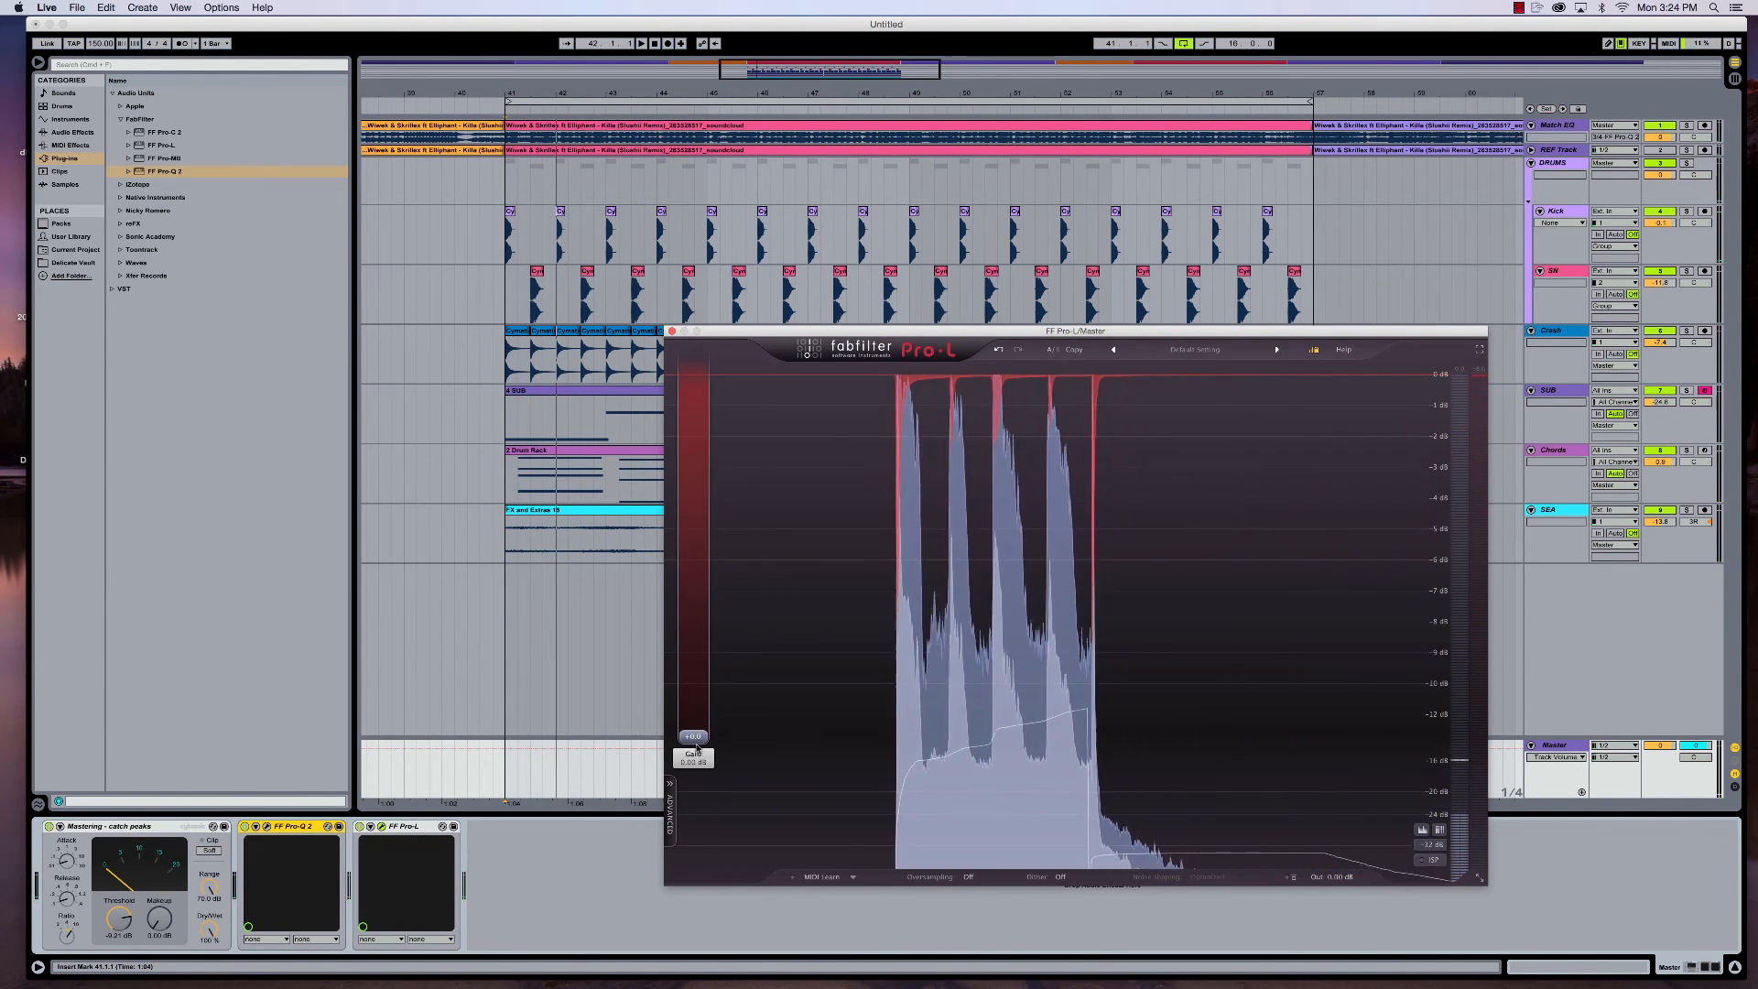
pyautogui.moveTo(703, 739)
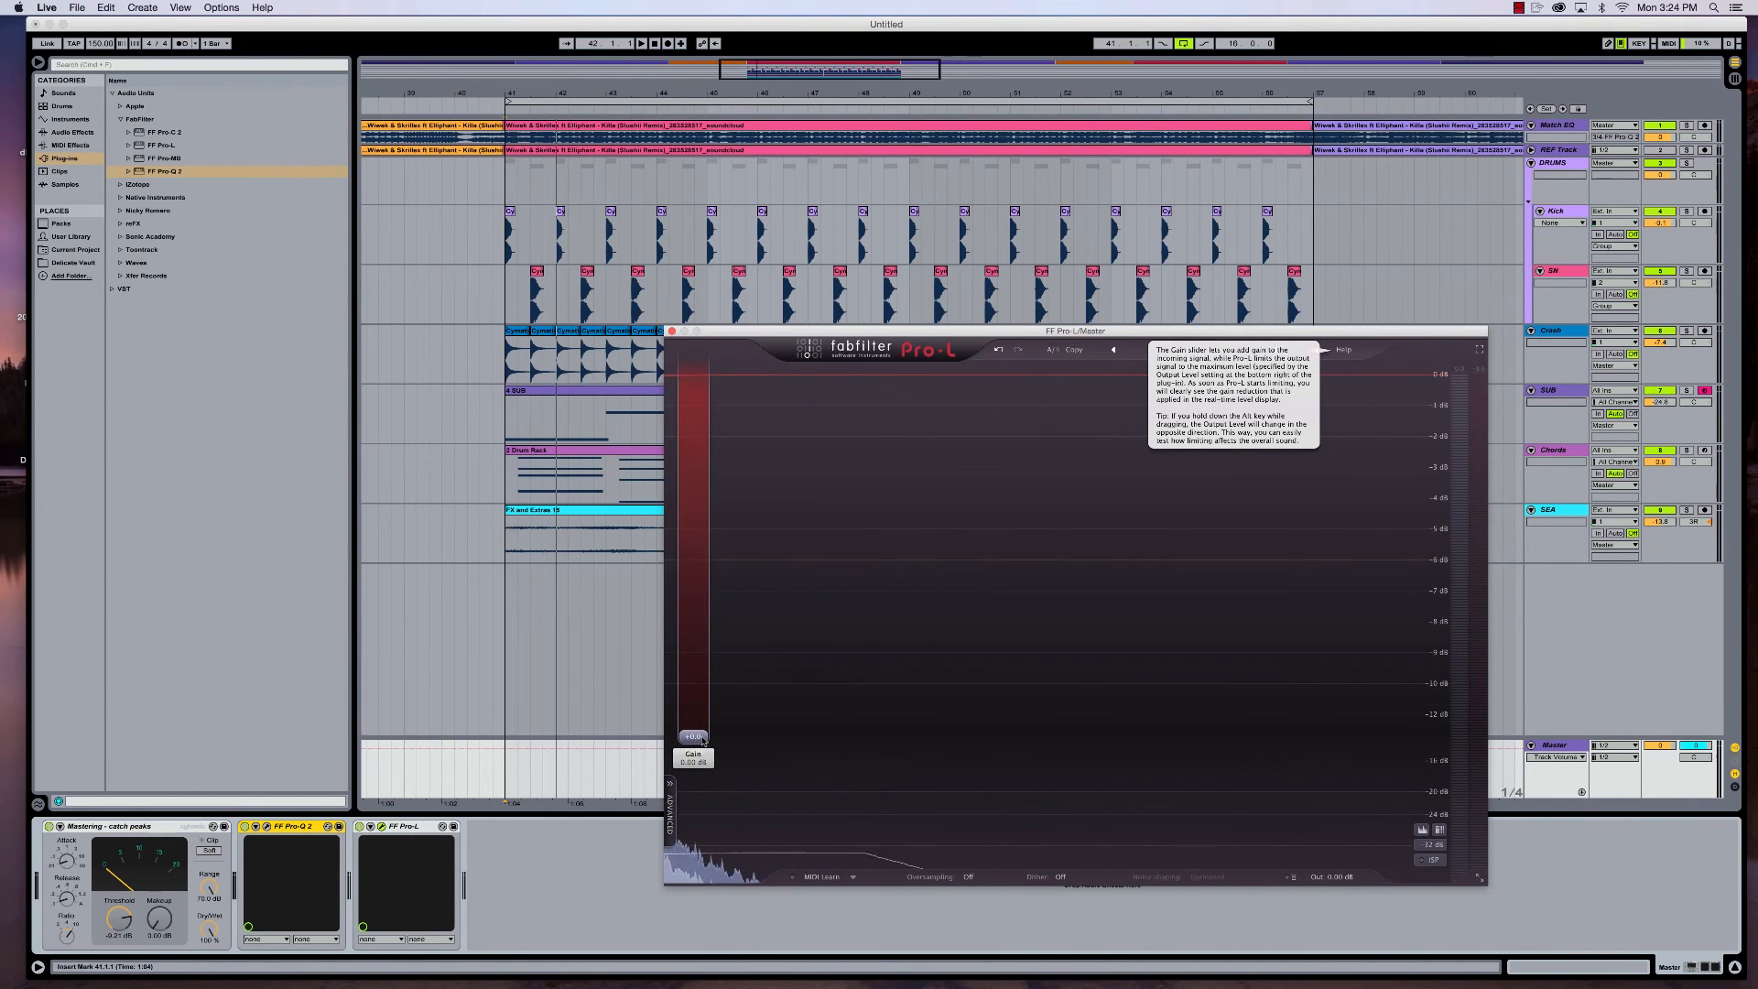
pyautogui.press('space')
pyautogui.moveTo(703, 739); pyautogui.dragTo(714, 648)
pyautogui.press('space')
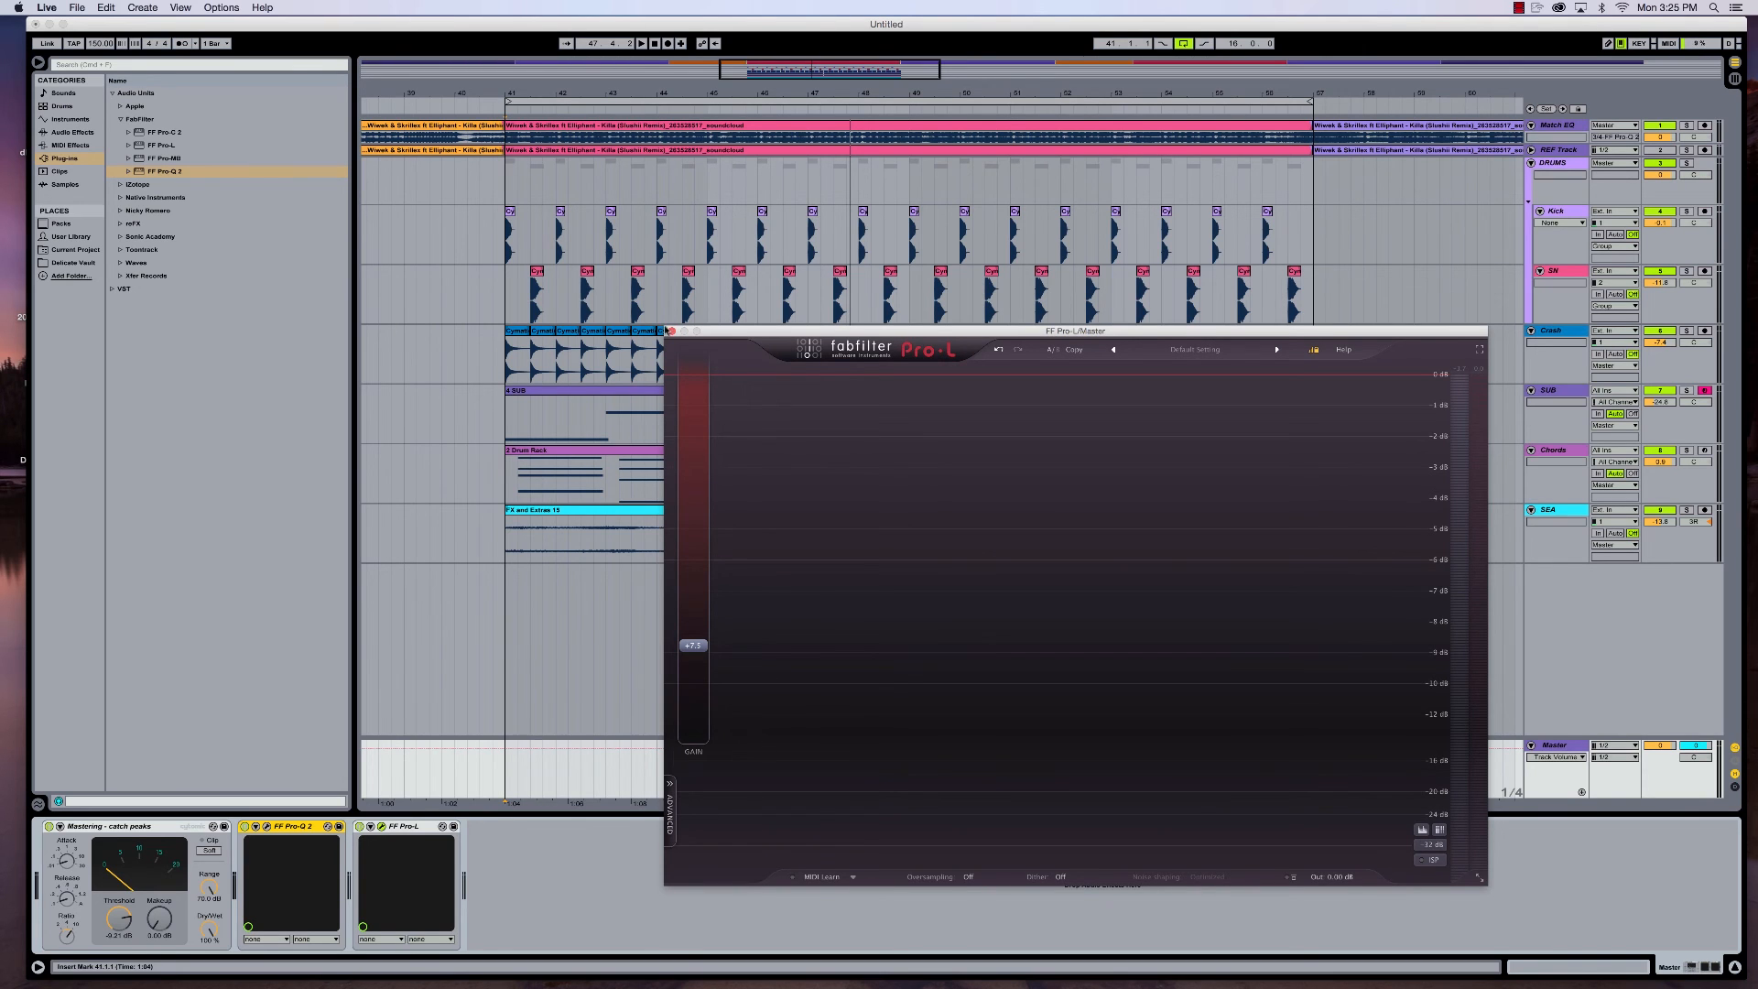
pyautogui.click(671, 330)
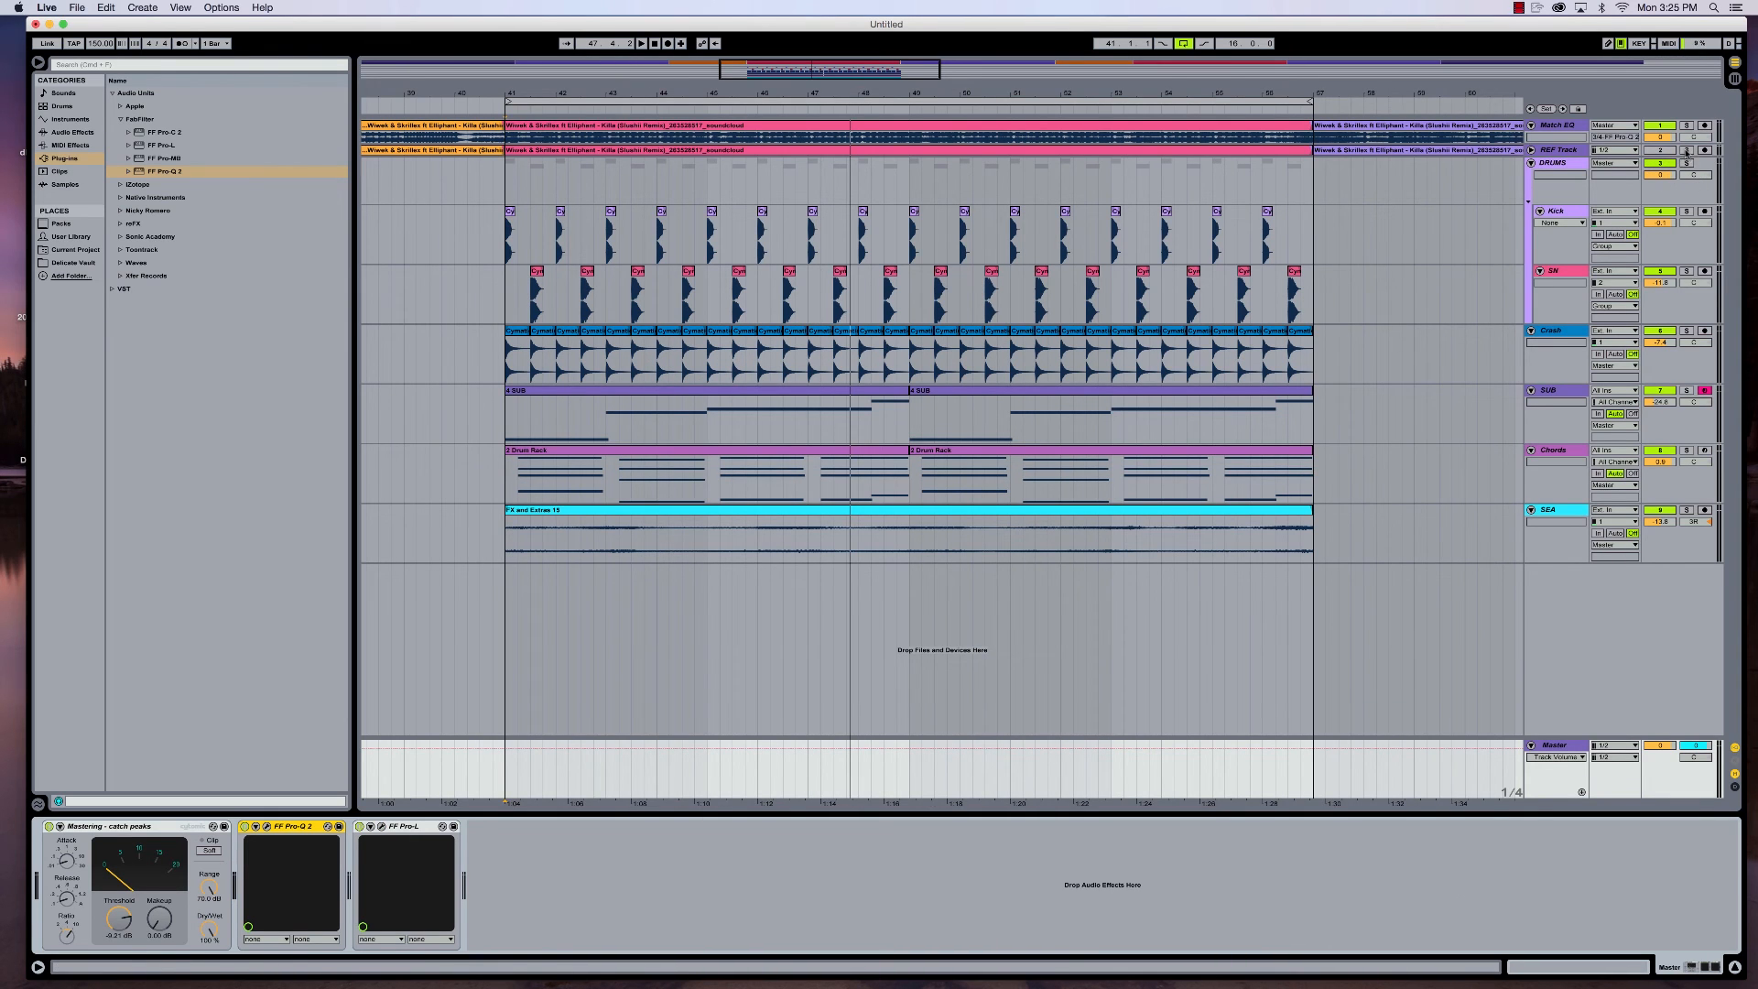
# - Play the loop and compare the mix with the reference by soloing and unsoloing the REF Track twice
pyautogui.click(1687, 150)
pyautogui.press('space')
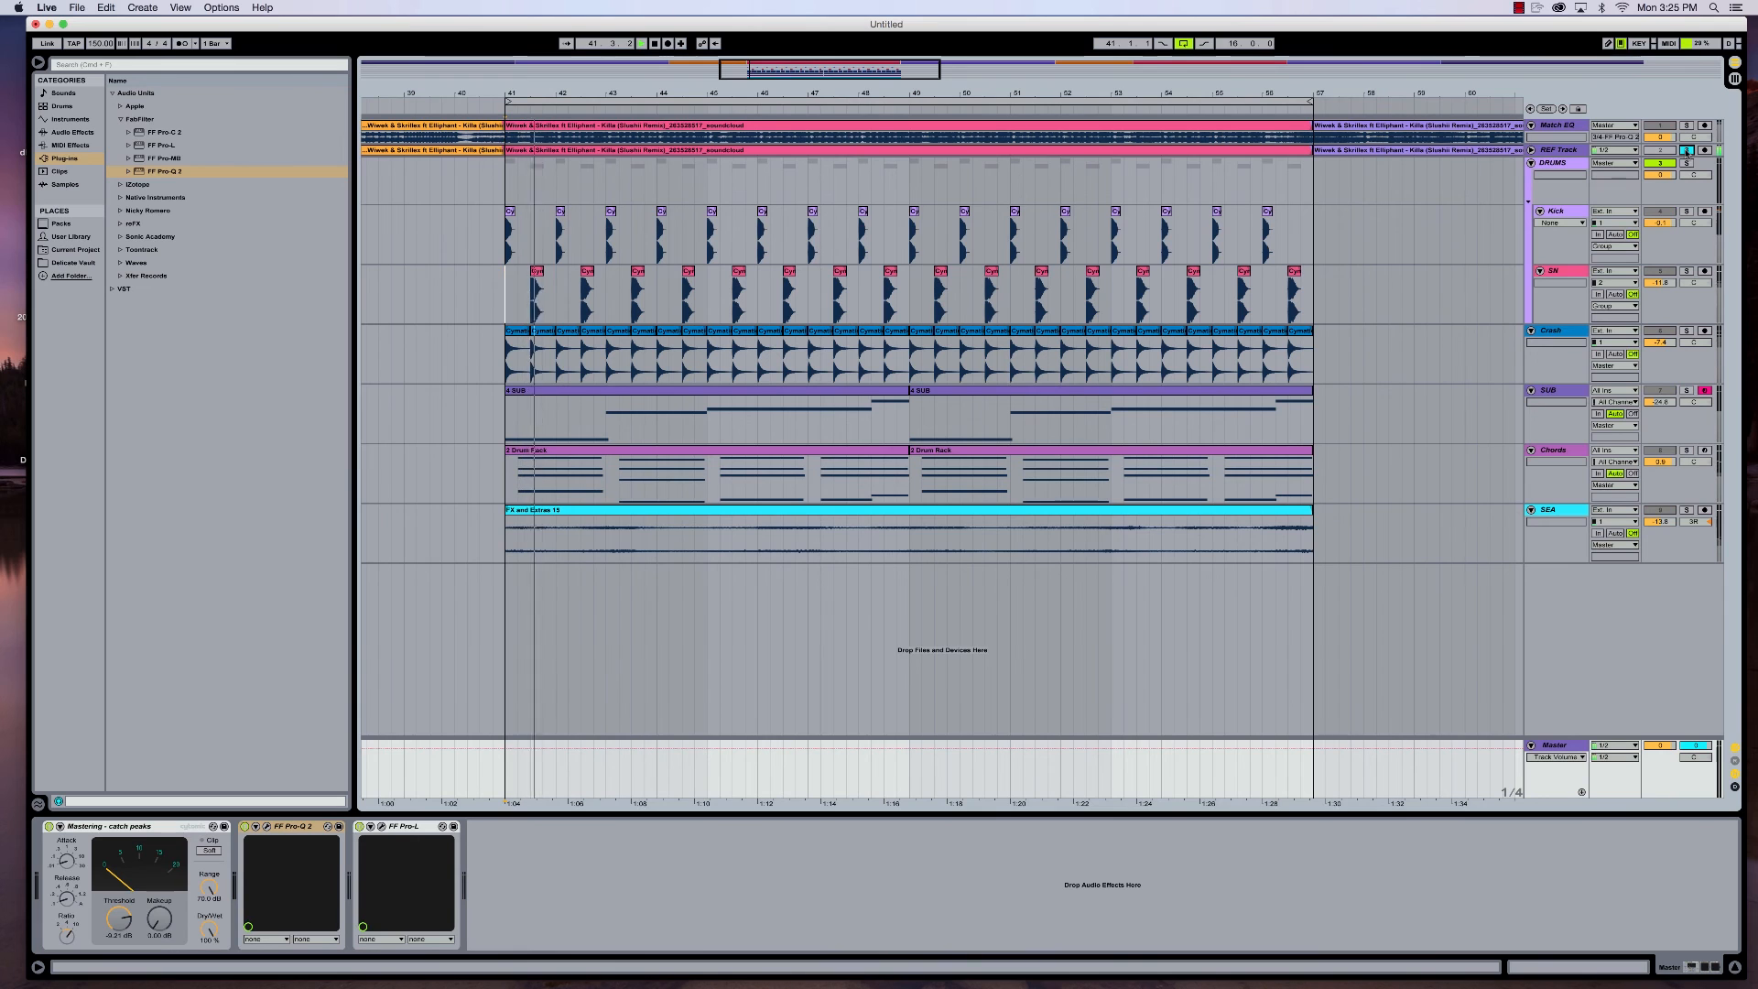
pyautogui.click(1686, 150)
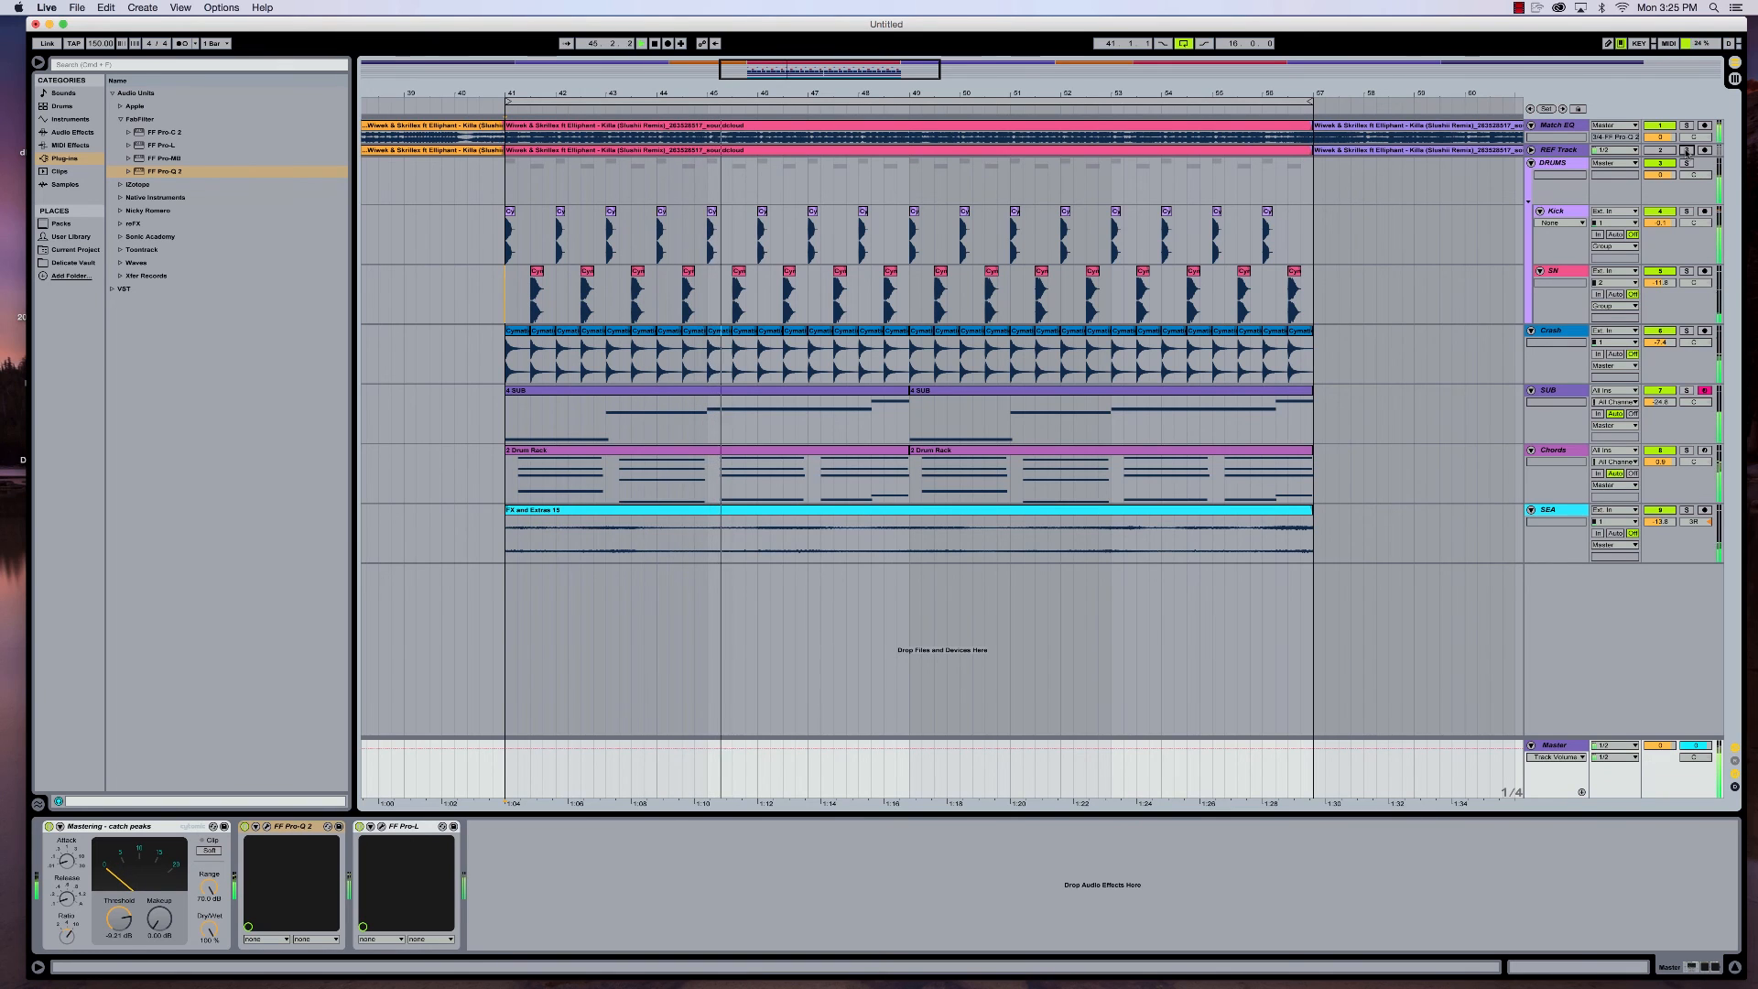
pyautogui.click(1686, 150)
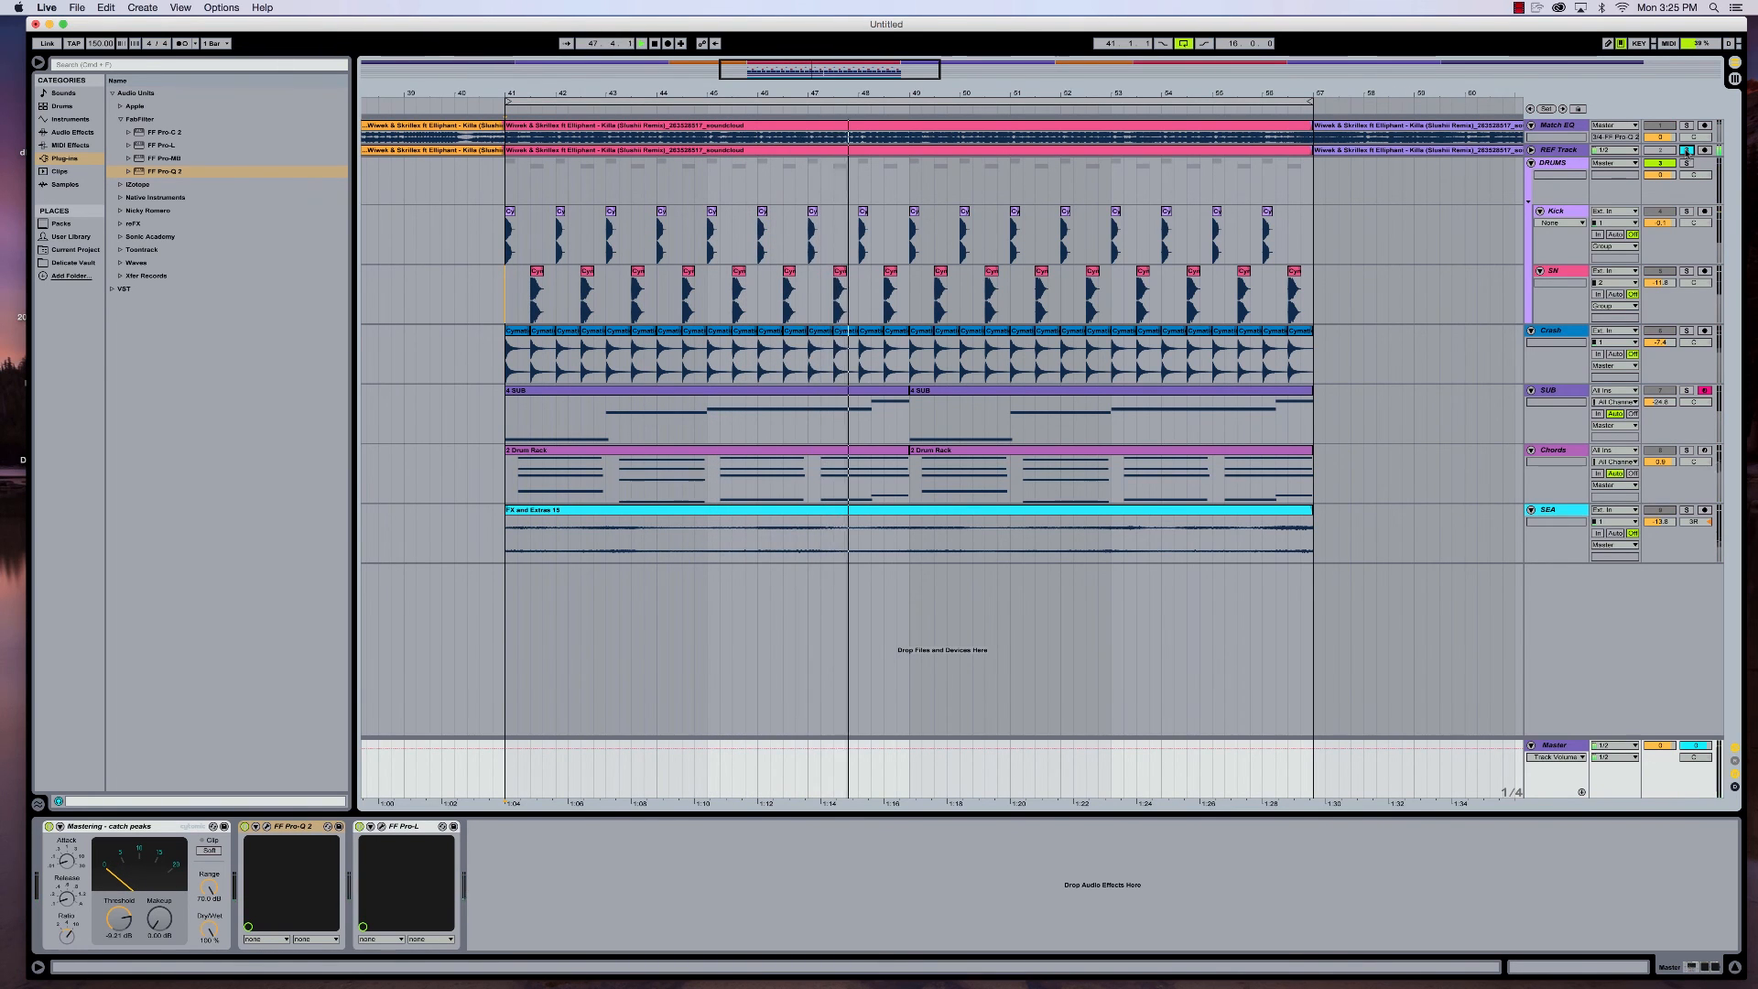
pyautogui.click(1687, 150)
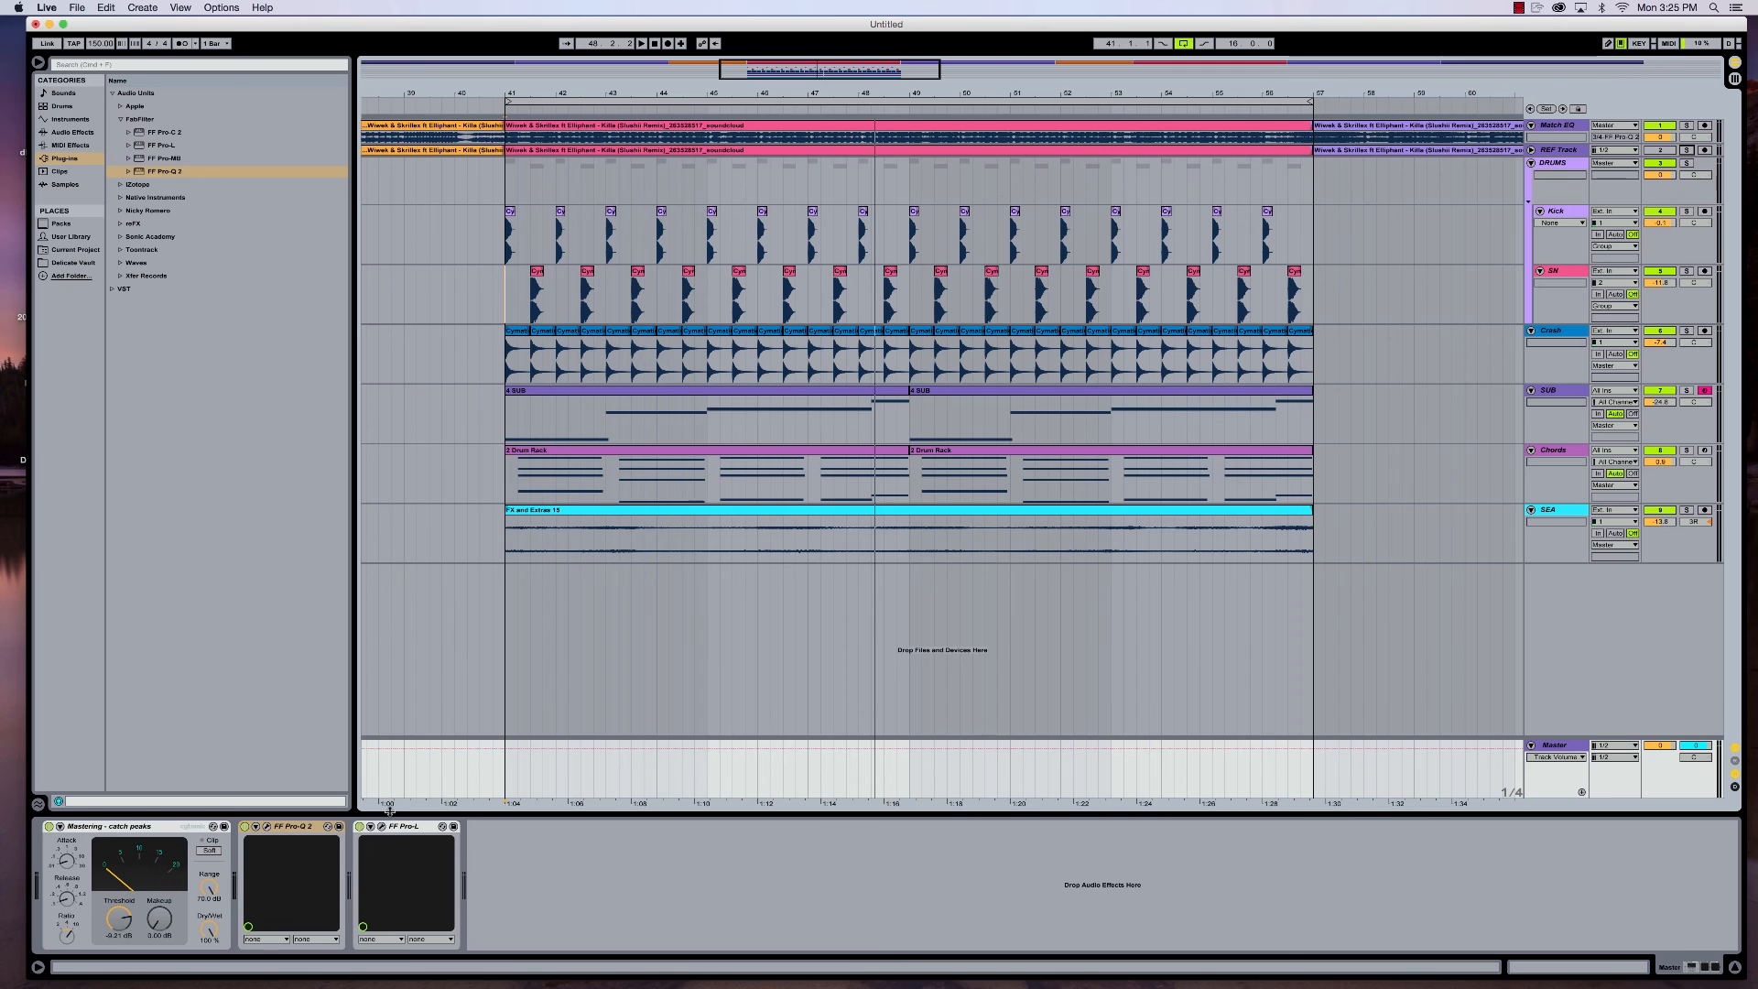
# - Restart the loop with the REF Track soloed, unsolo it to hear the mix again, and stop playback
pyautogui.click(1688, 152)
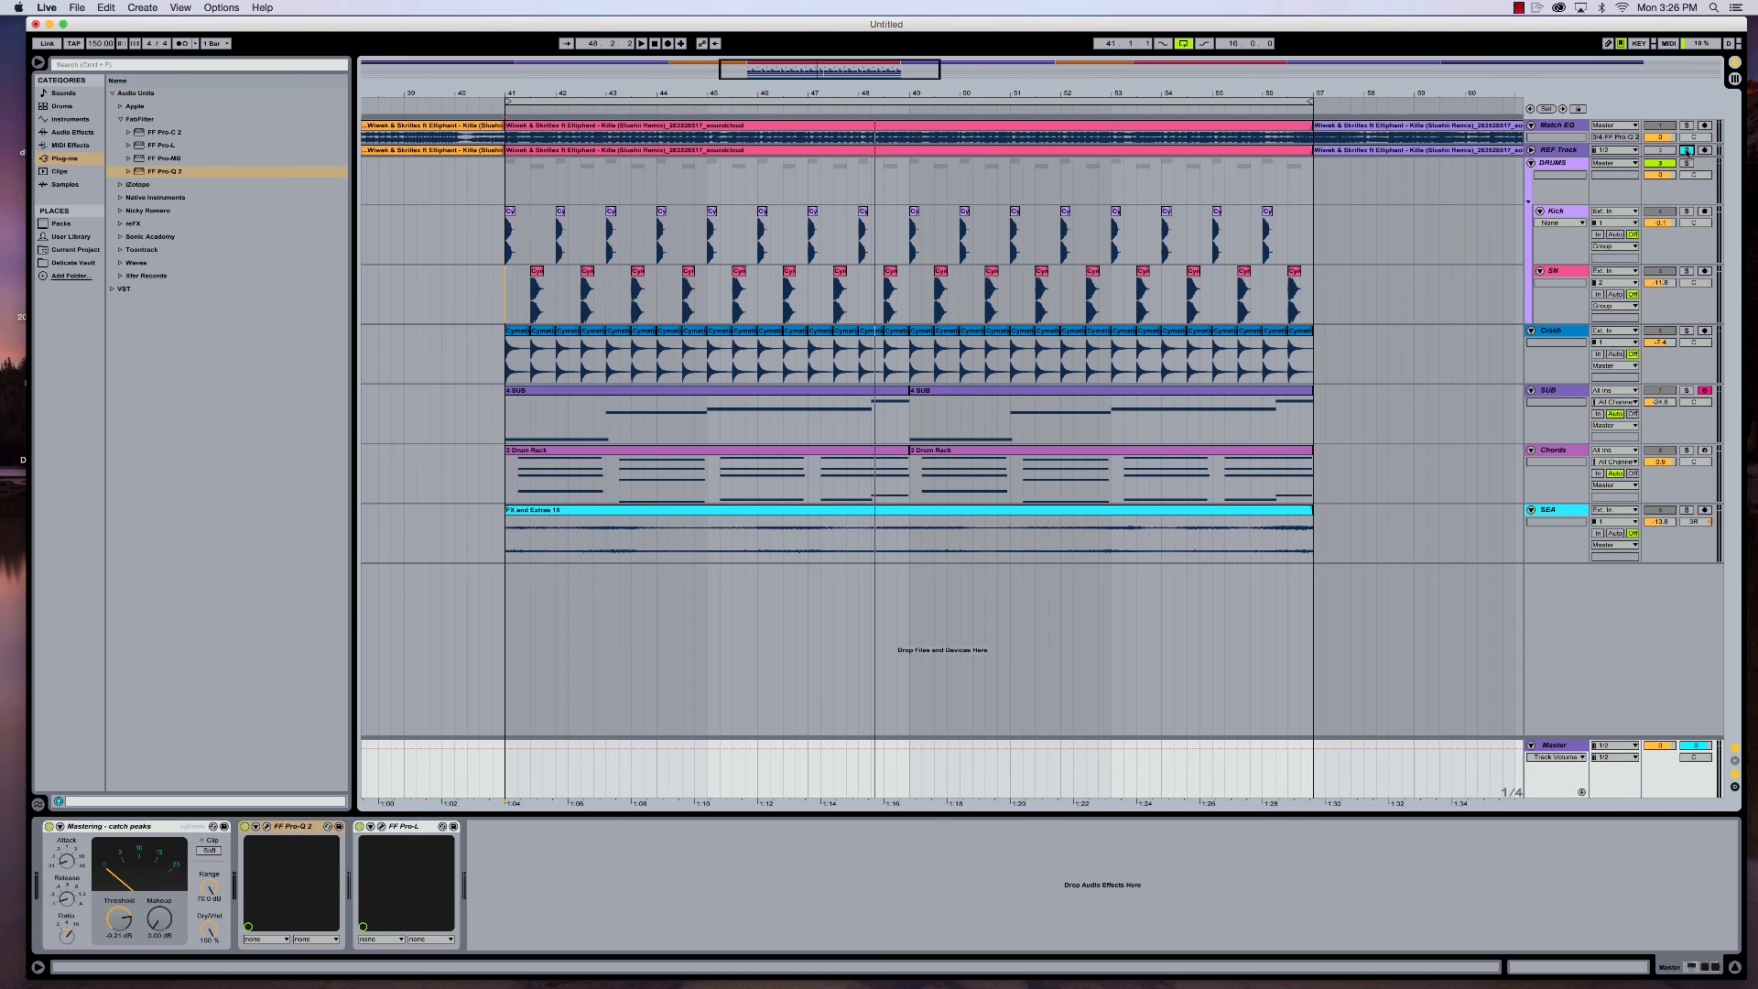
pyautogui.press('space')
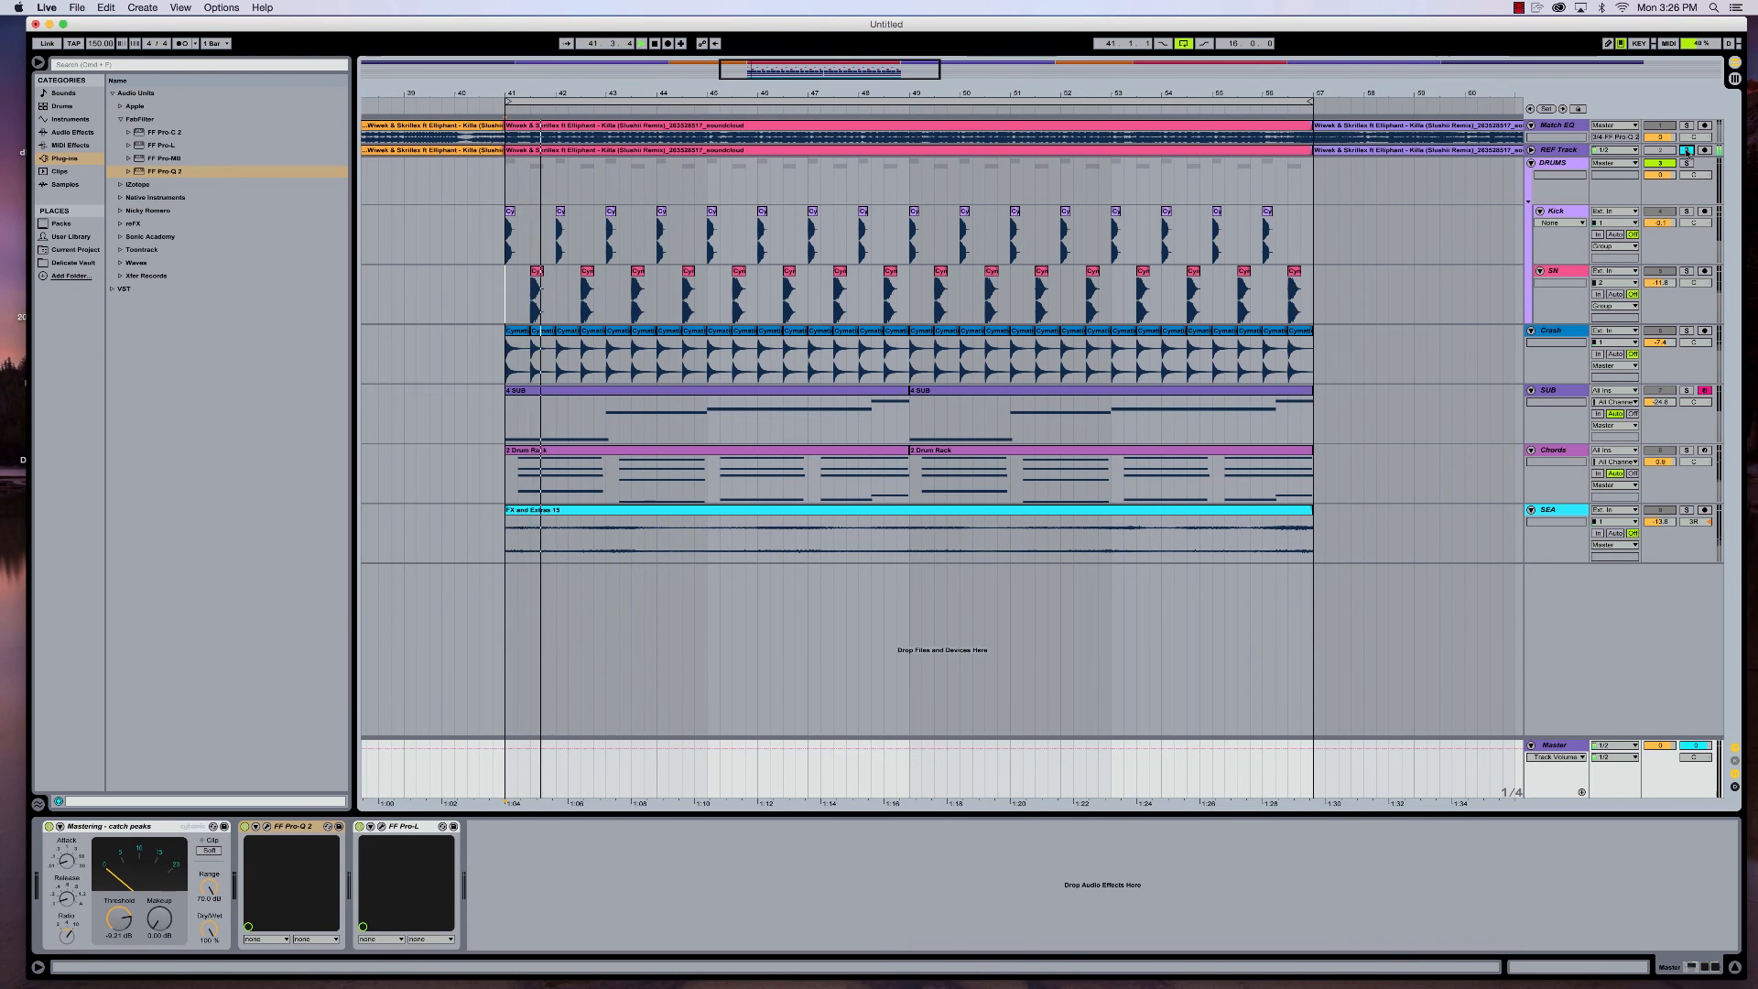
pyautogui.click(1687, 152)
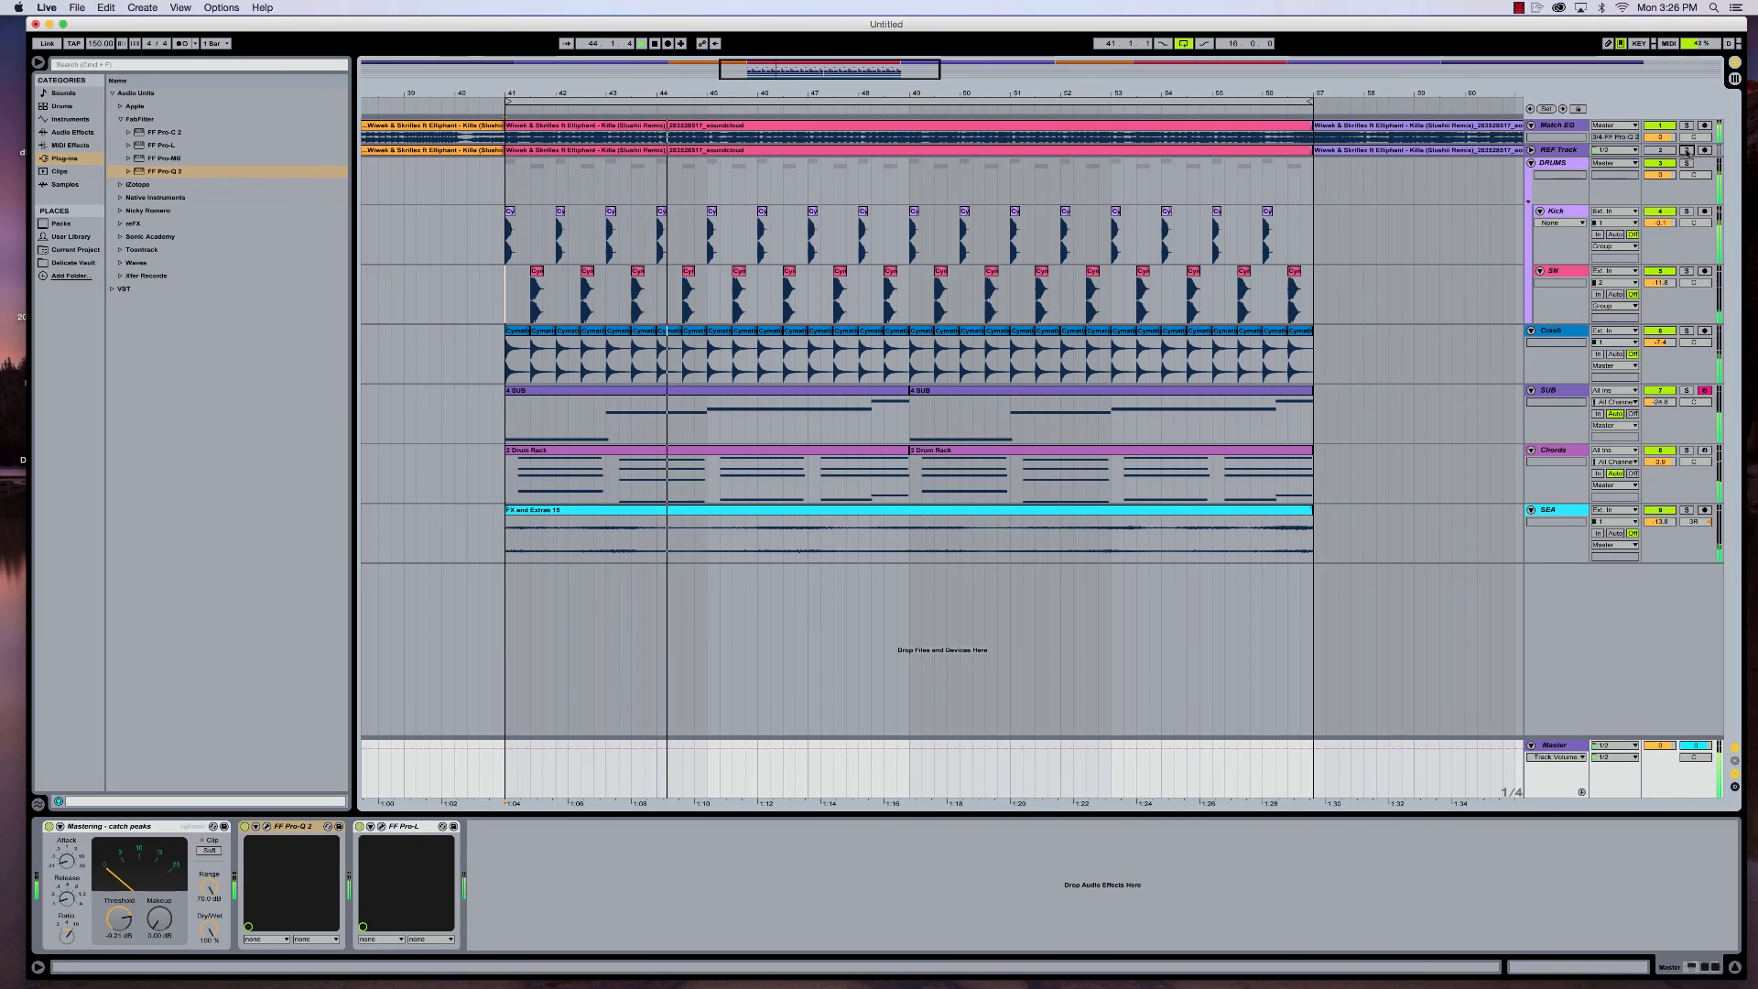
pyautogui.press('space')
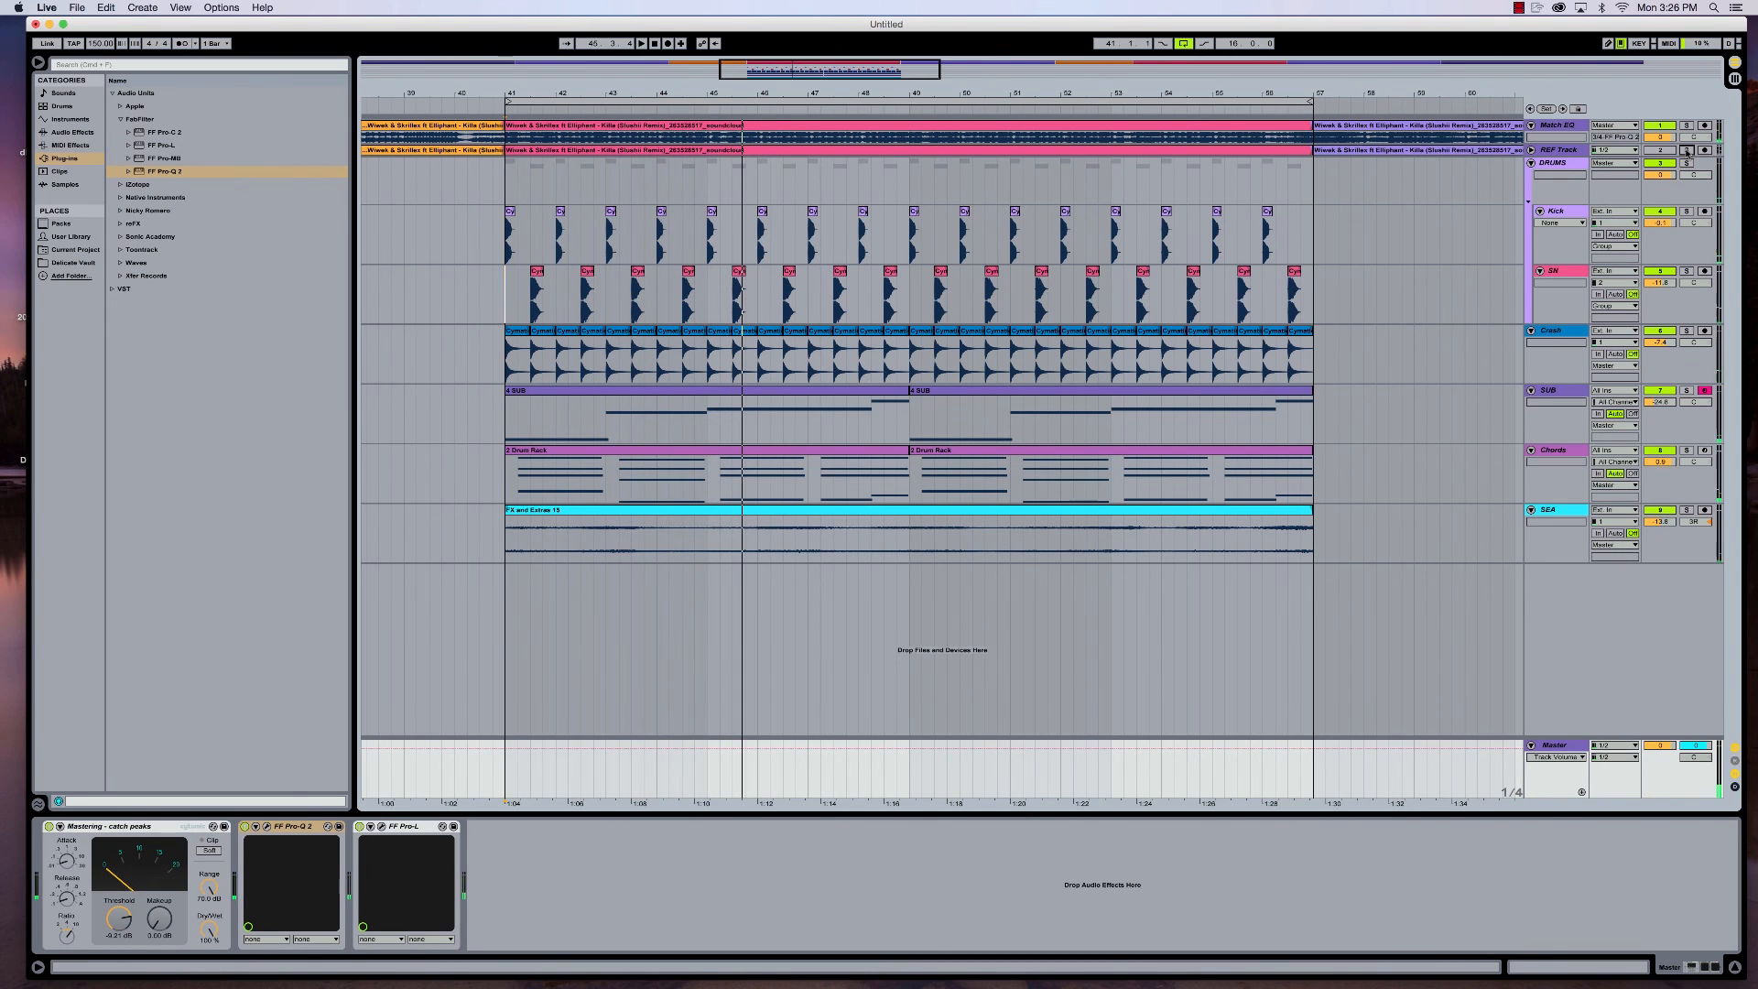